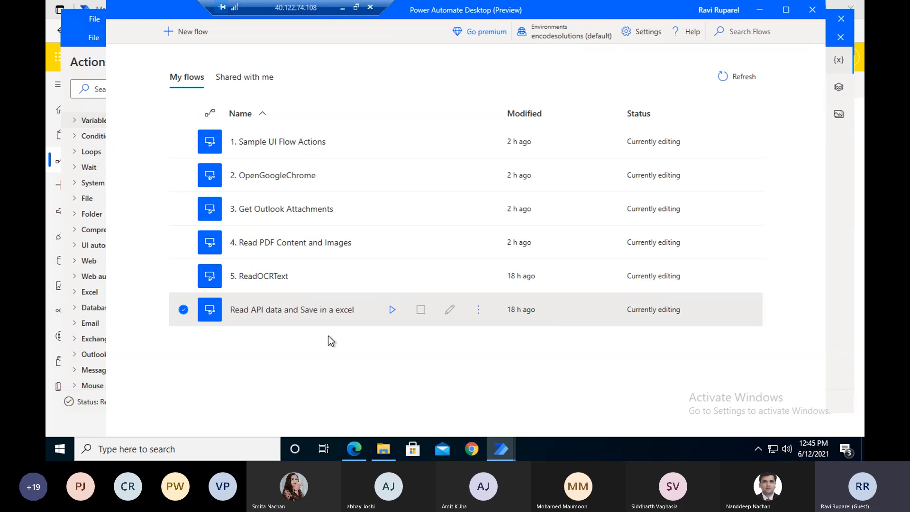
- View the account details of the signed-in profile, then dismiss them
{"action": "left_click", "coordinate": [709, 11]}
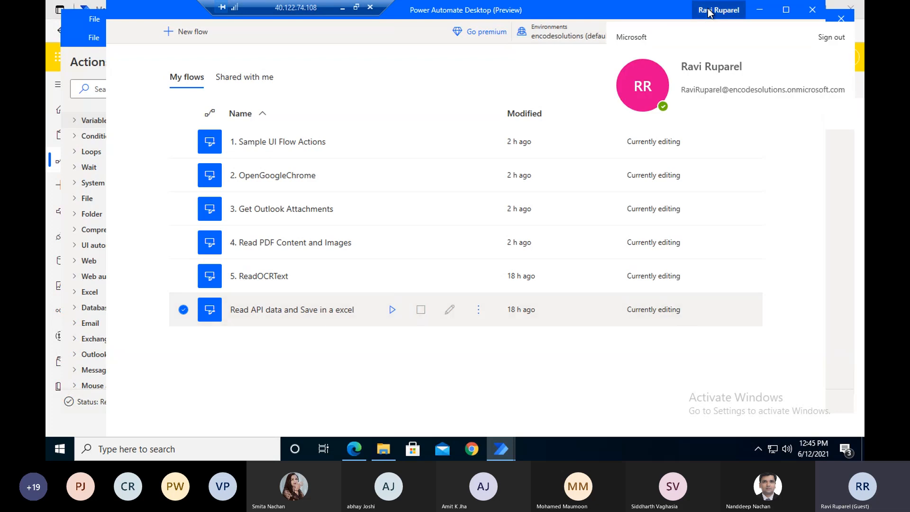
{"action": "left_click", "coordinate": [709, 12]}
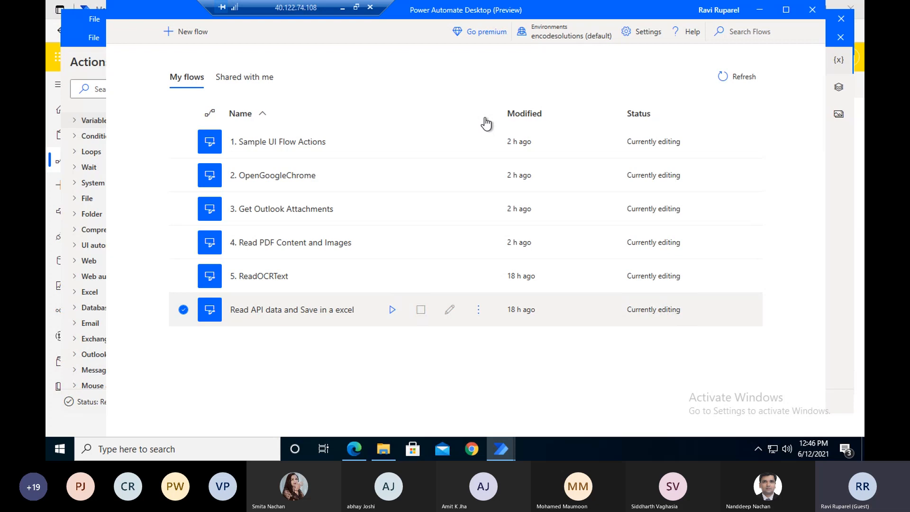
{"action": "left_click", "coordinate": [711, 12]}
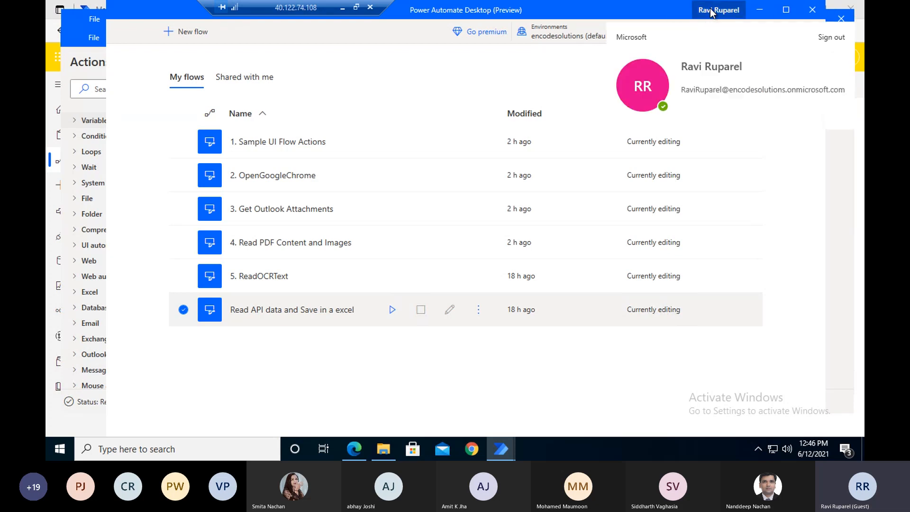
{"action": "left_click", "coordinate": [547, 69]}
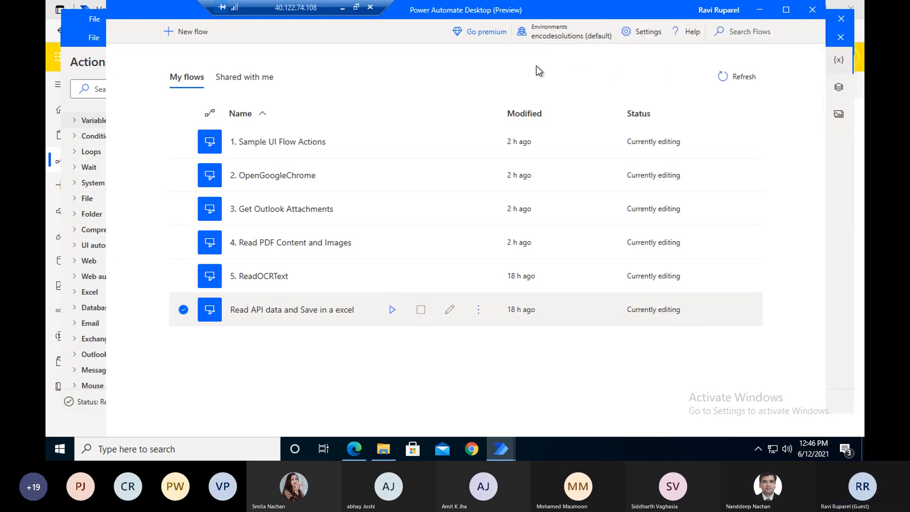
- Create a new desktop flow named "Sample Workflow" and open it in the flow designer
{"action": "left_click", "coordinate": [183, 36]}
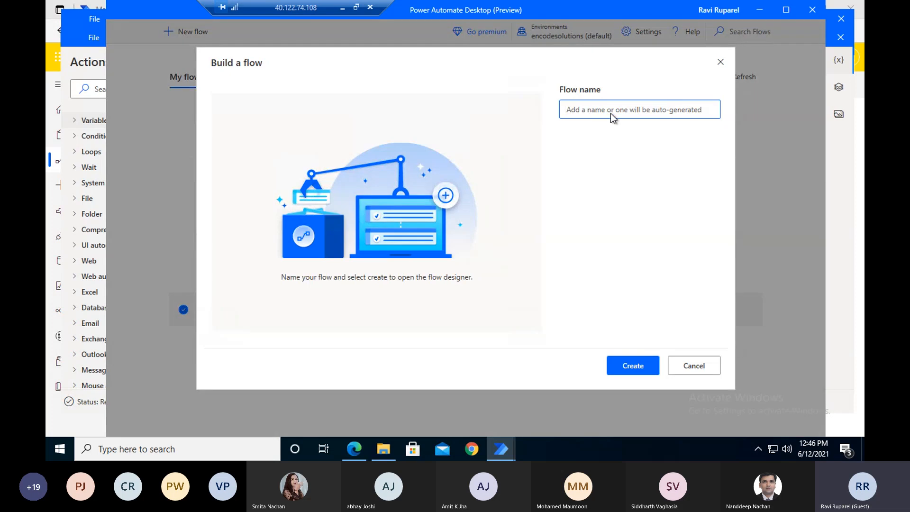
{"action": "type", "text": "Sa"}
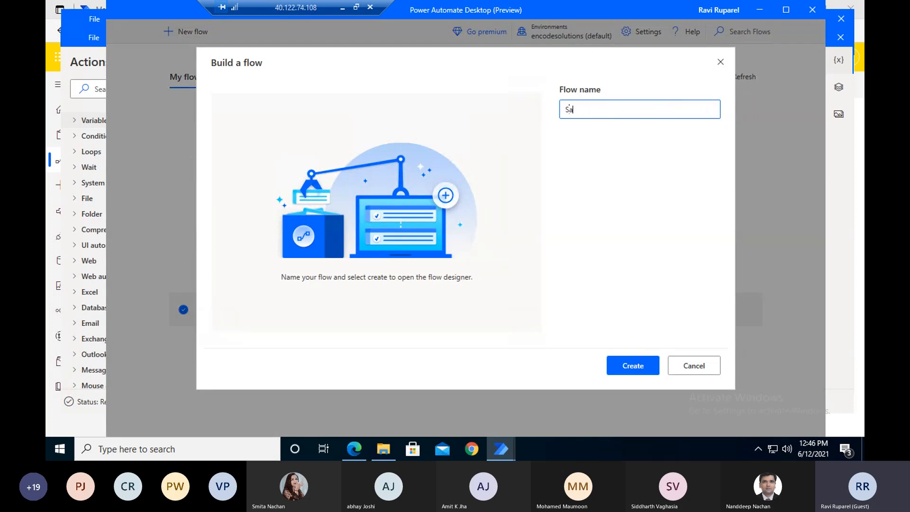
{"action": "type", "text": "mplwe"}
{"action": "key", "text": "BackSpace"}
{"action": "key", "text": "BackSpace"}
{"action": "key", "text": "BackSpace"}
{"action": "type", "text": "e Workflow"}
{"action": "left_click", "coordinate": [626, 366]}
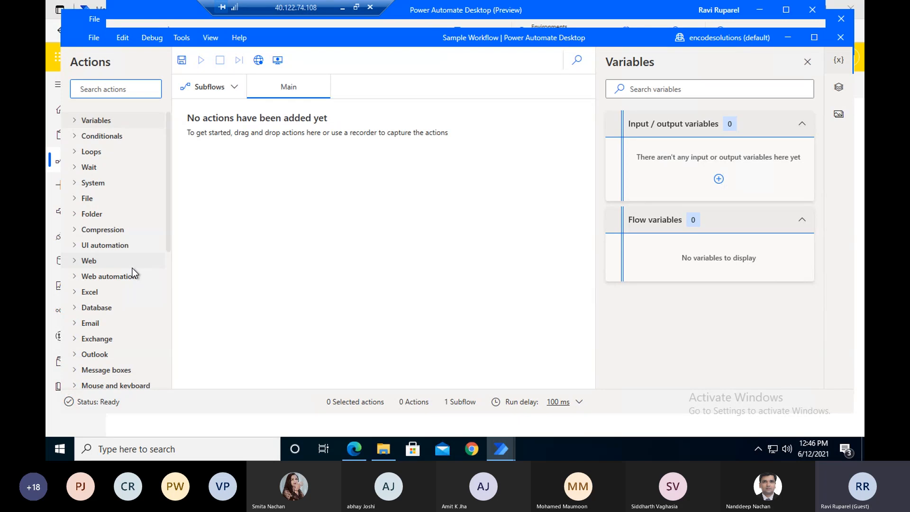
- Browse the available actions in the Variables, Loops and Wait groups, collapsing each group after viewing it
{"action": "left_click", "coordinate": [74, 119]}
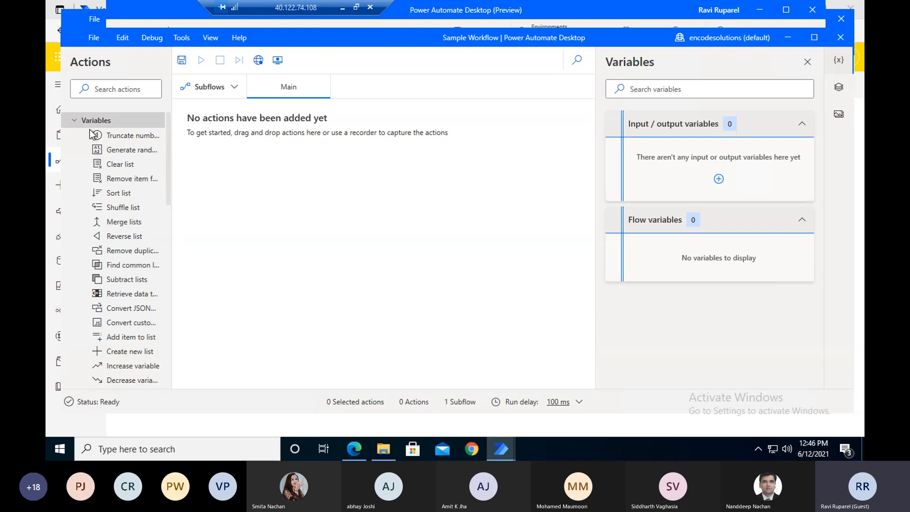
{"action": "left_click", "coordinate": [74, 120]}
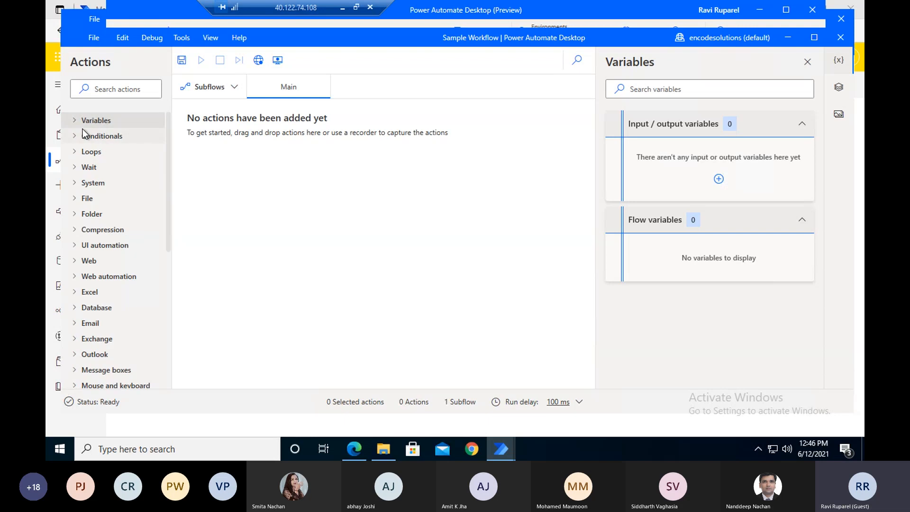
{"action": "left_click", "coordinate": [76, 153]}
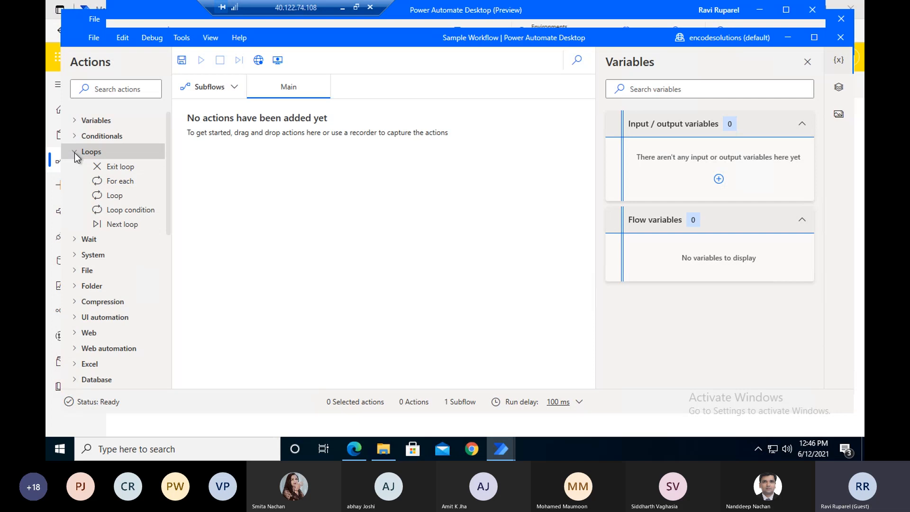
{"action": "left_click", "coordinate": [75, 153]}
{"action": "left_click", "coordinate": [75, 168]}
{"action": "left_click", "coordinate": [75, 168]}
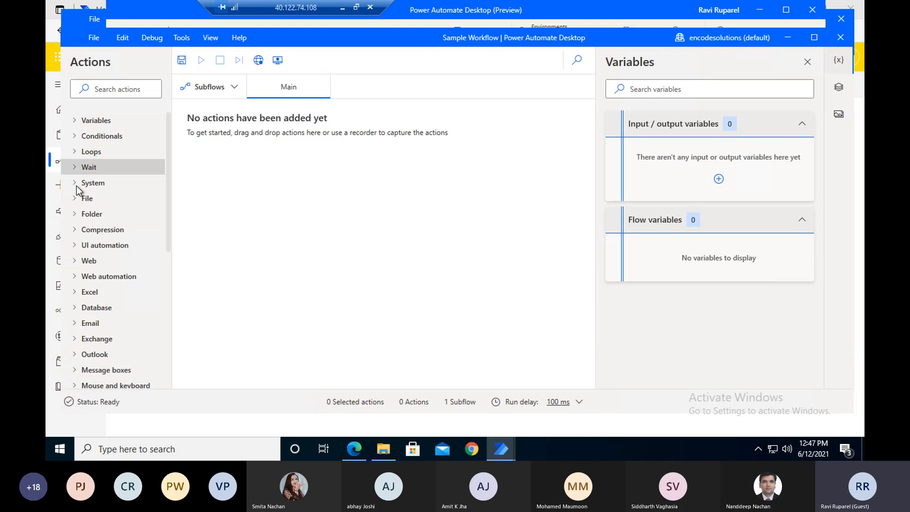
- Expand the System action group, widen the action list to read full names, review the System actions and collapse the group
{"action": "left_click", "coordinate": [76, 185]}
{"action": "left_click_drag", "start_coordinate": [171, 189], "coordinate": [268, 190]}
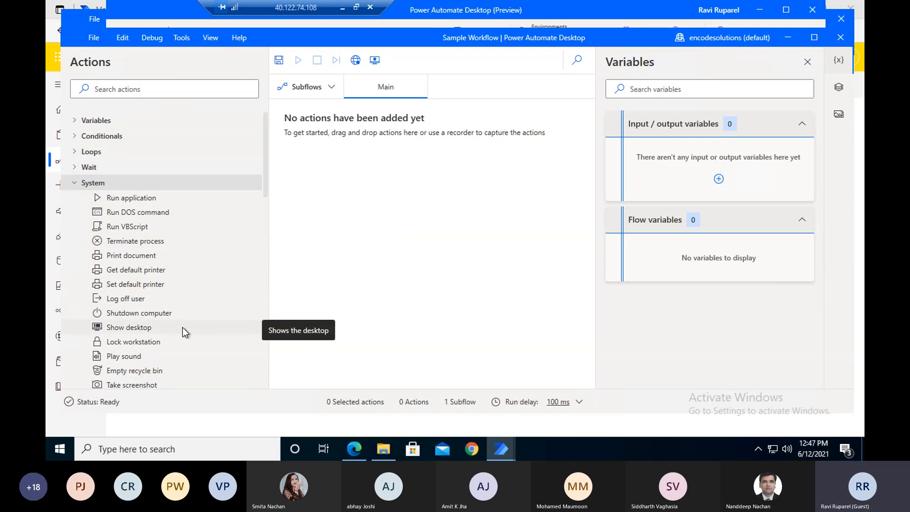
{"action": "left_click_drag", "start_coordinate": [265, 156], "coordinate": [266, 198]}
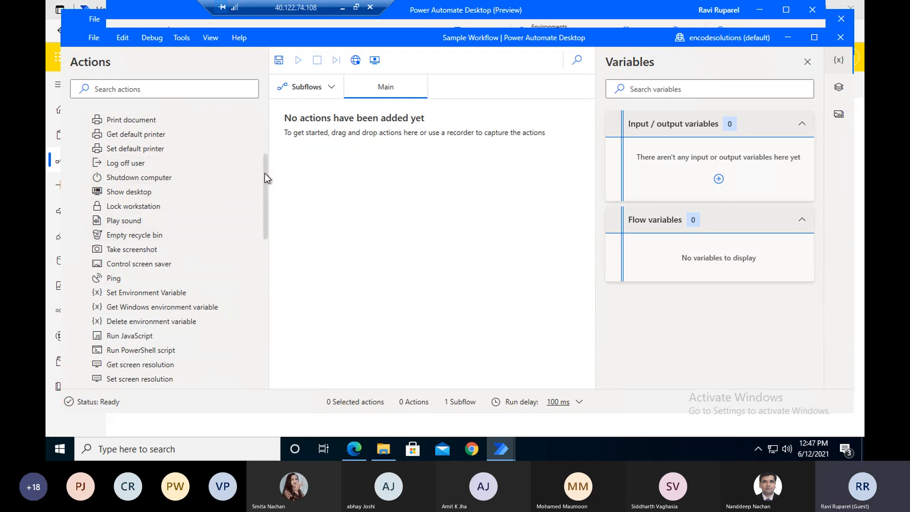
{"action": "left_click_drag", "start_coordinate": [264, 172], "coordinate": [262, 149]}
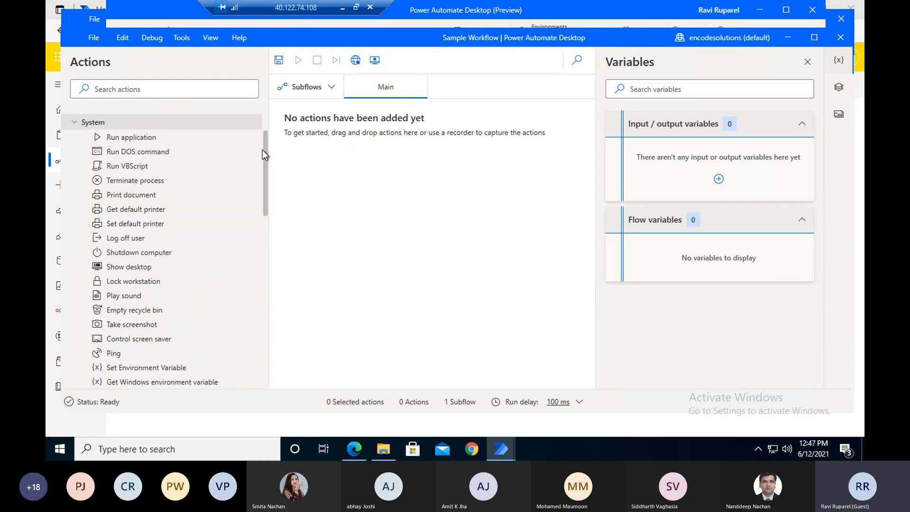
{"action": "left_click", "coordinate": [75, 127]}
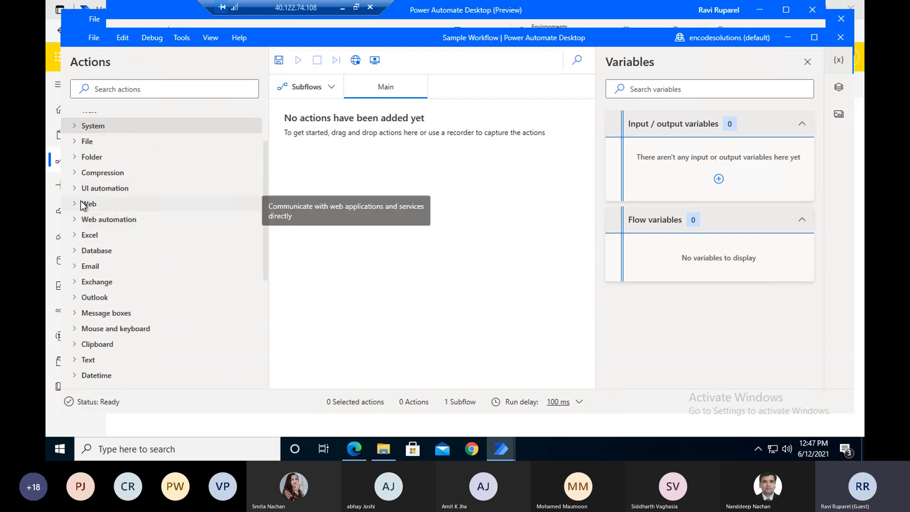
- Review the actions in the Compression and File groups, collapsing each group after viewing it
{"action": "left_click", "coordinate": [74, 175]}
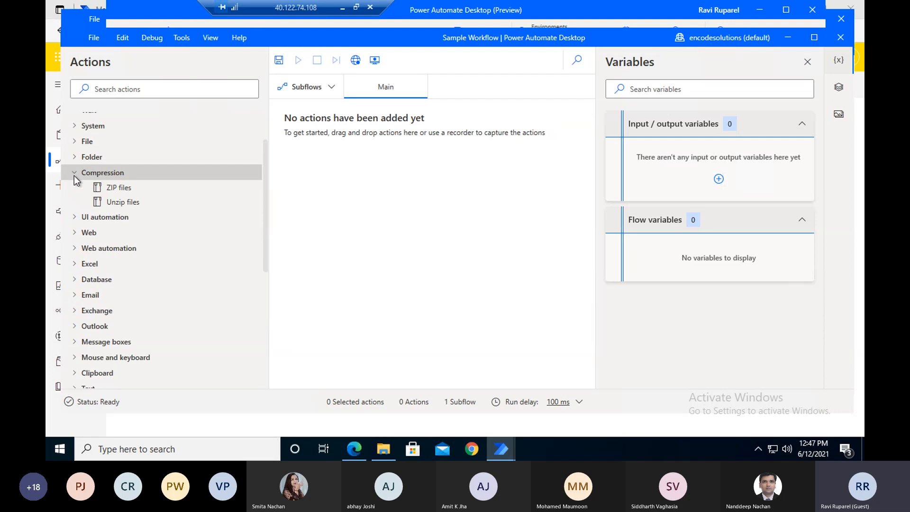
{"action": "left_click", "coordinate": [74, 174]}
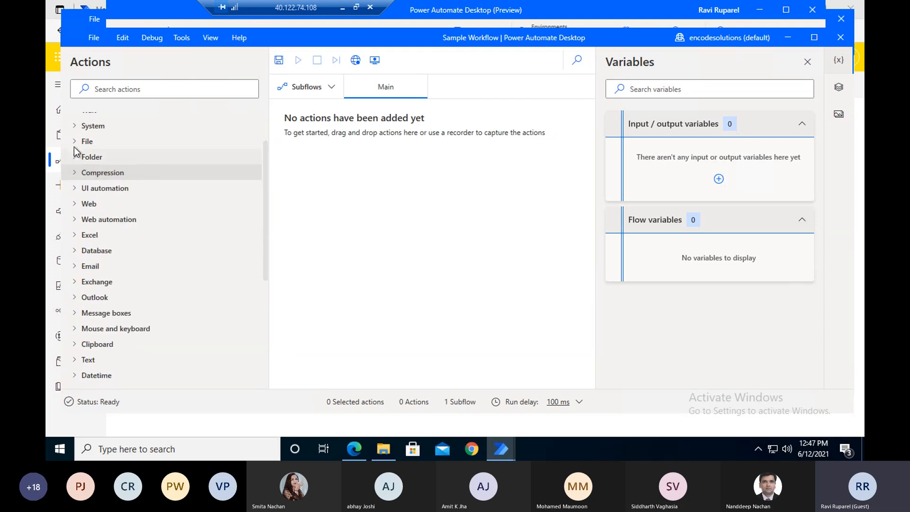
{"action": "left_click", "coordinate": [74, 146]}
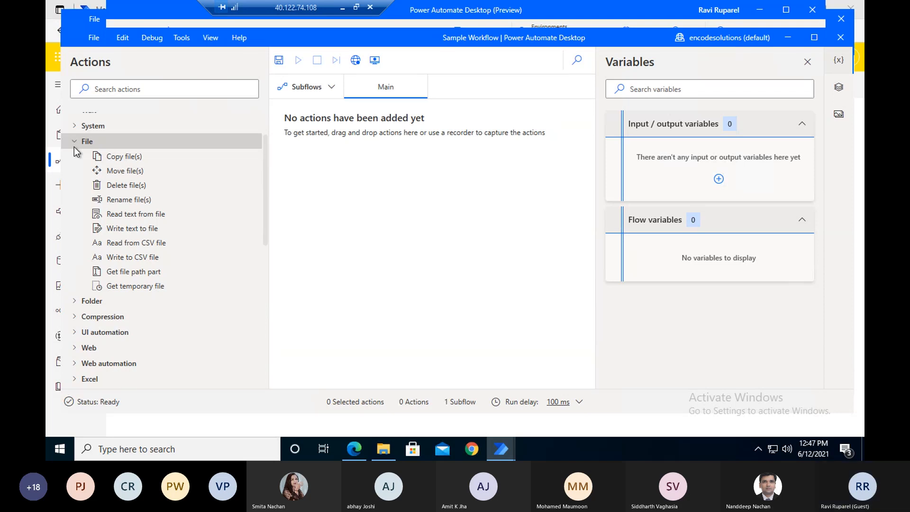
{"action": "left_click", "coordinate": [74, 147]}
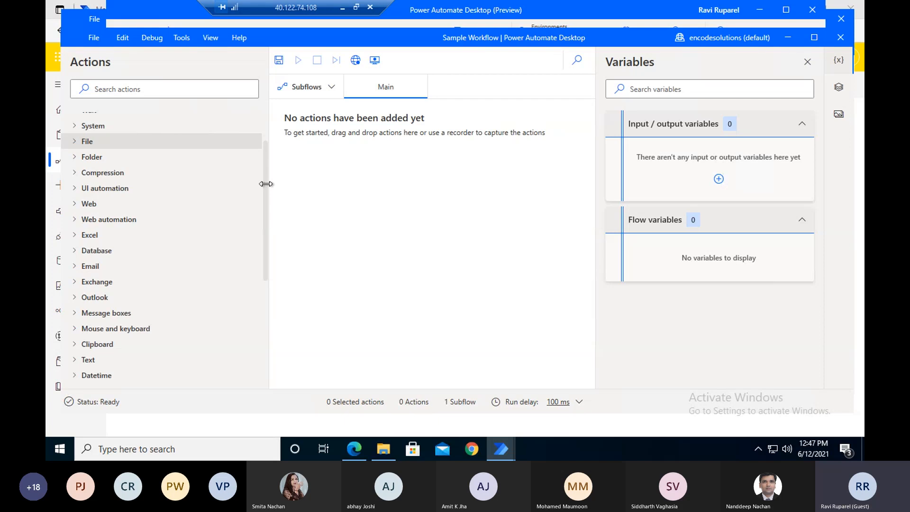
{"action": "left_click_drag", "start_coordinate": [266, 184], "coordinate": [268, 185]}
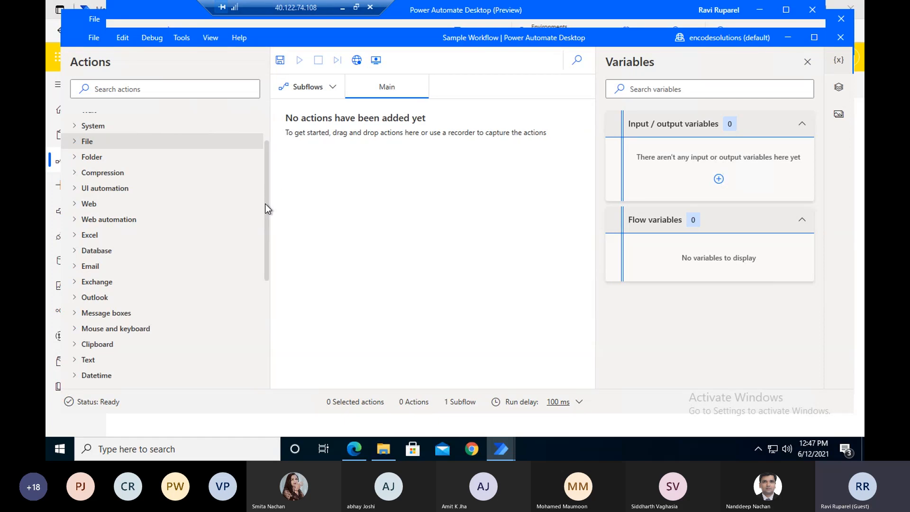
- Review the actions in the Outlook and Database groups, collapsing each group after viewing it
{"action": "scroll", "coordinate": [266, 204], "scroll_direction": "down", "scroll_amount": 1}
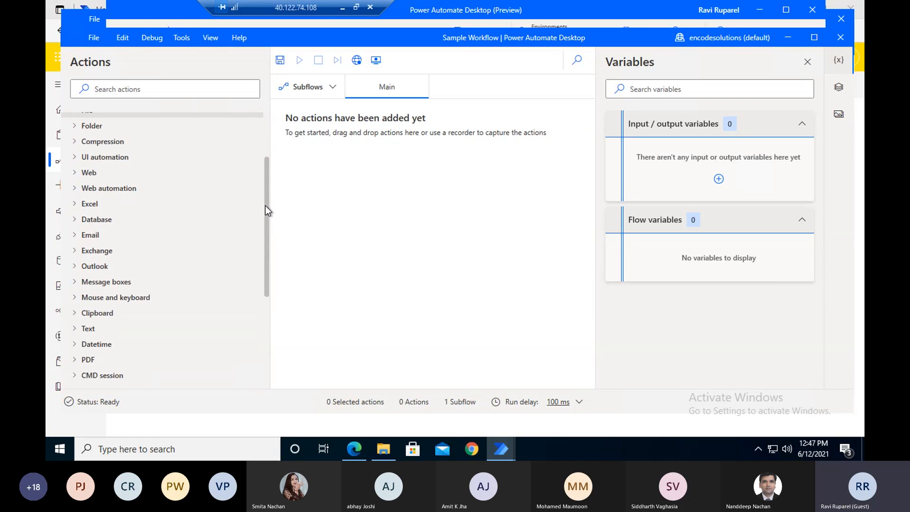
{"action": "left_click", "coordinate": [95, 269]}
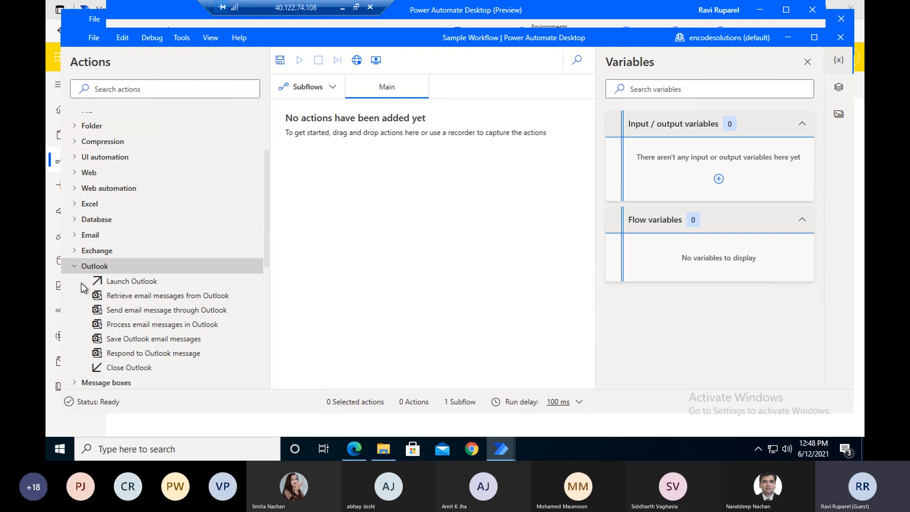
{"action": "left_click", "coordinate": [73, 266]}
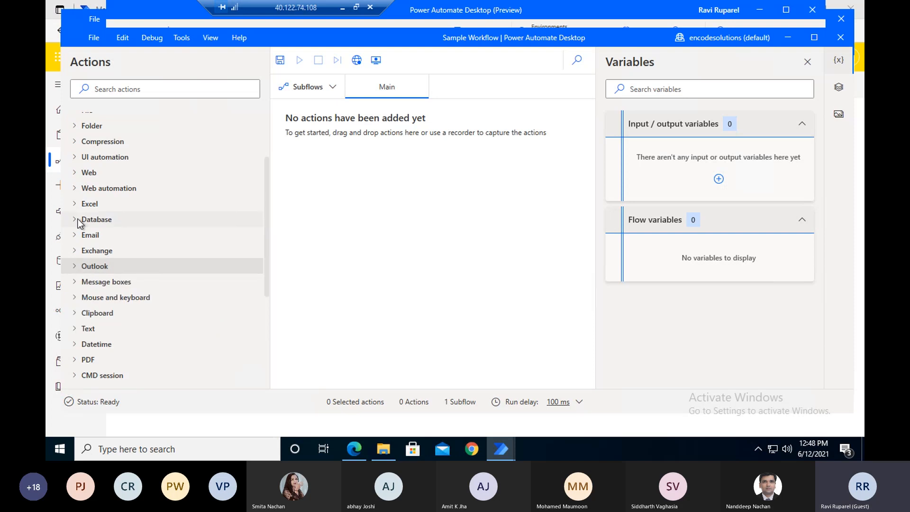
{"action": "left_click", "coordinate": [79, 220]}
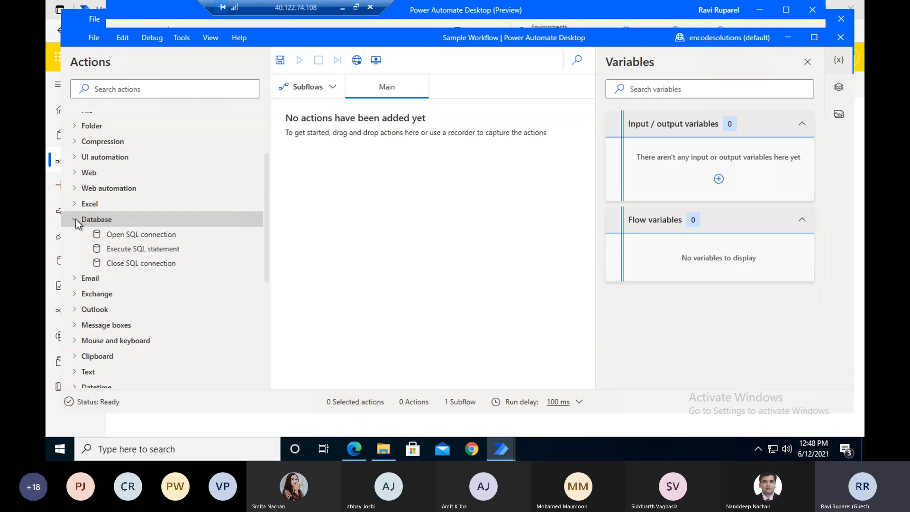
{"action": "left_click", "coordinate": [75, 220]}
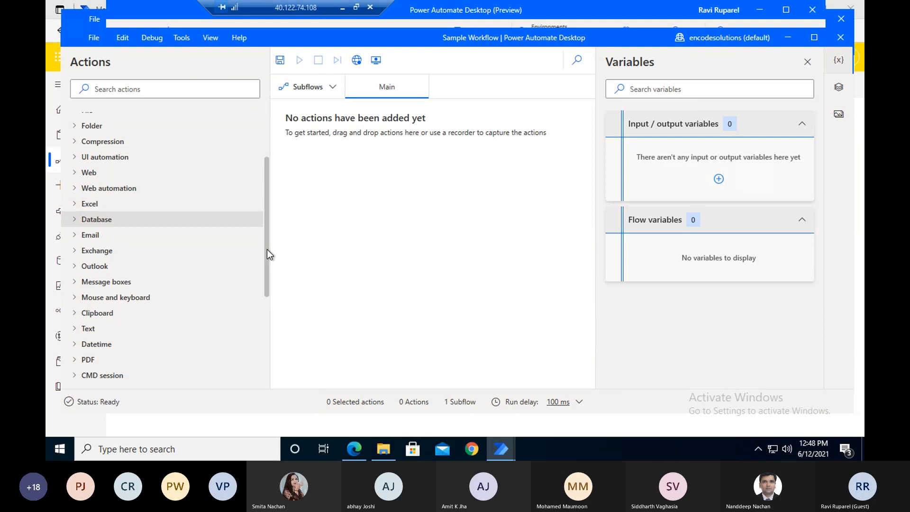
- Expand the PDF and OCR action groups to examine their extraction actions, then collapse the OCR group
{"action": "scroll", "coordinate": [214, 274], "scroll_direction": "down", "scroll_amount": 2}
{"action": "left_click", "coordinate": [76, 304]}
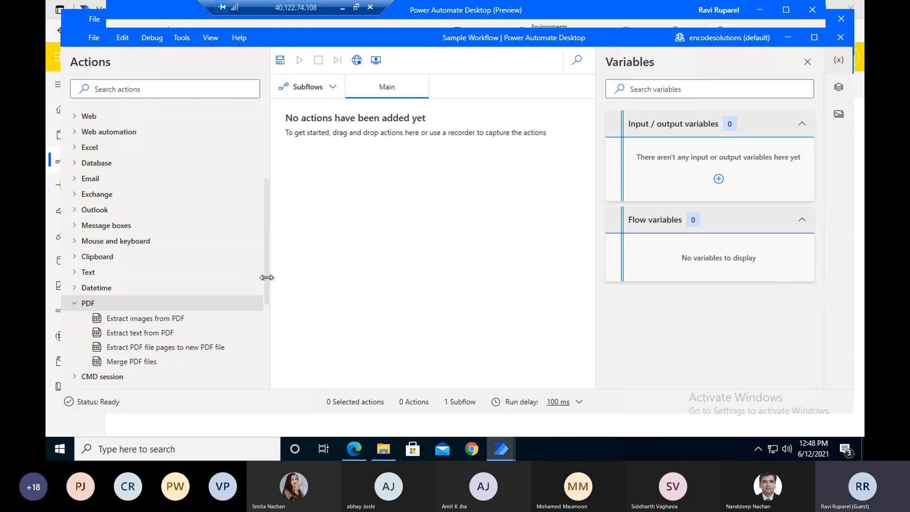
{"action": "scroll", "coordinate": [142, 266], "scroll_direction": "down", "scroll_amount": 3}
{"action": "left_click", "coordinate": [74, 265]}
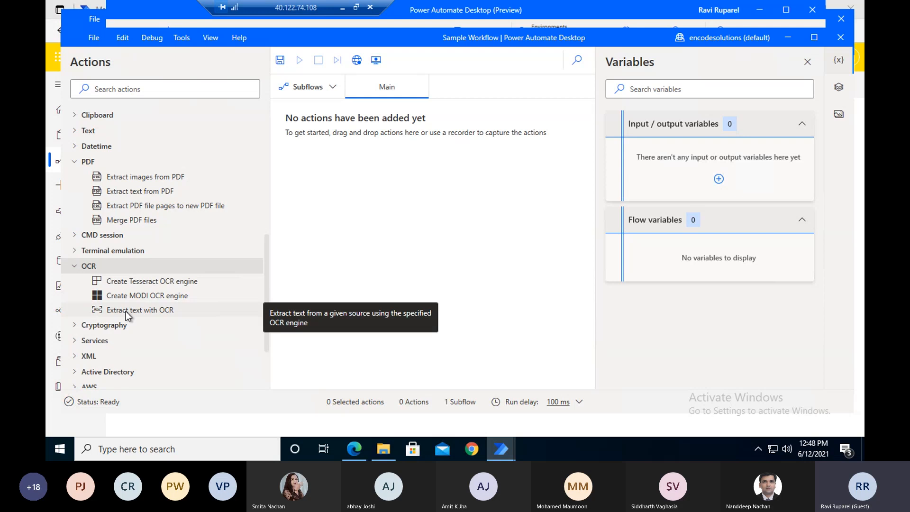
{"action": "left_click", "coordinate": [75, 266]}
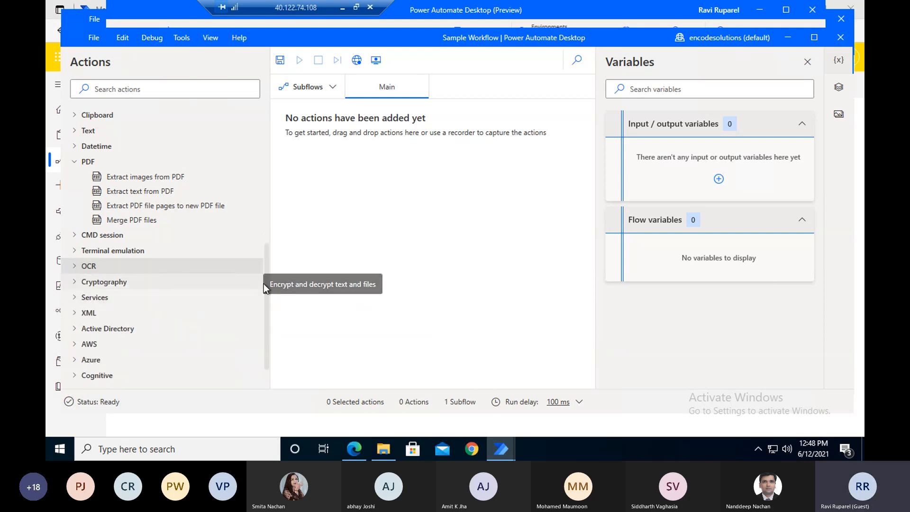
- Look through the remaining action groups, examine all the FTP actions and collapse the FTP group
{"action": "scroll", "coordinate": [269, 308], "scroll_direction": "down", "scroll_amount": 1}
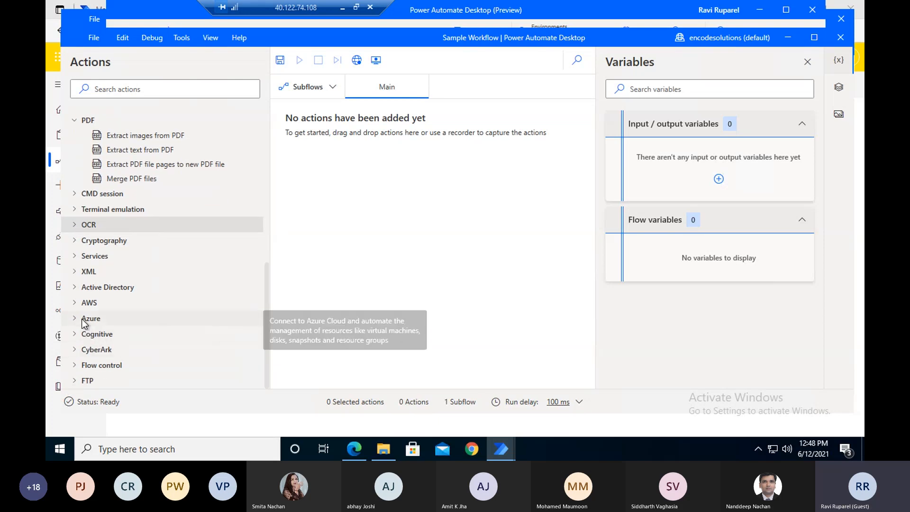
{"action": "left_click", "coordinate": [74, 382]}
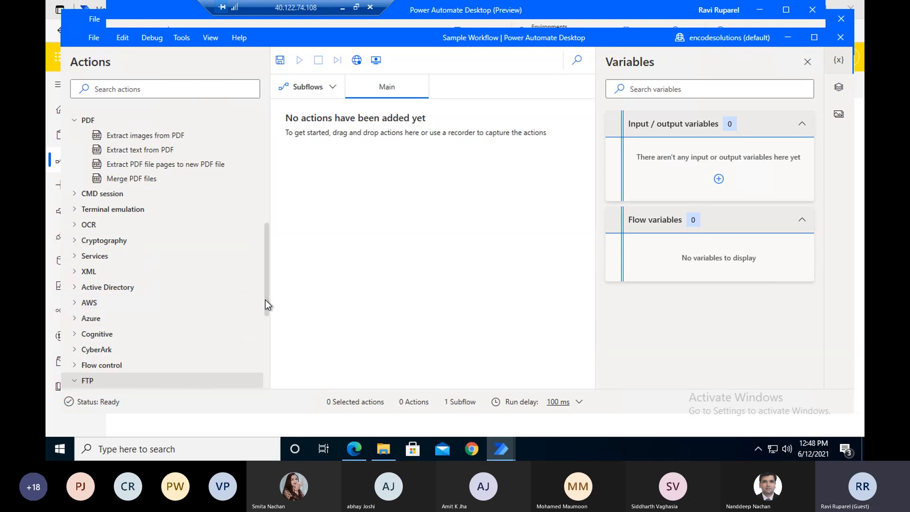
{"action": "scroll", "coordinate": [267, 346], "scroll_direction": "down", "scroll_amount": 3}
{"action": "scroll", "coordinate": [276, 388], "scroll_direction": "down", "scroll_amount": 2}
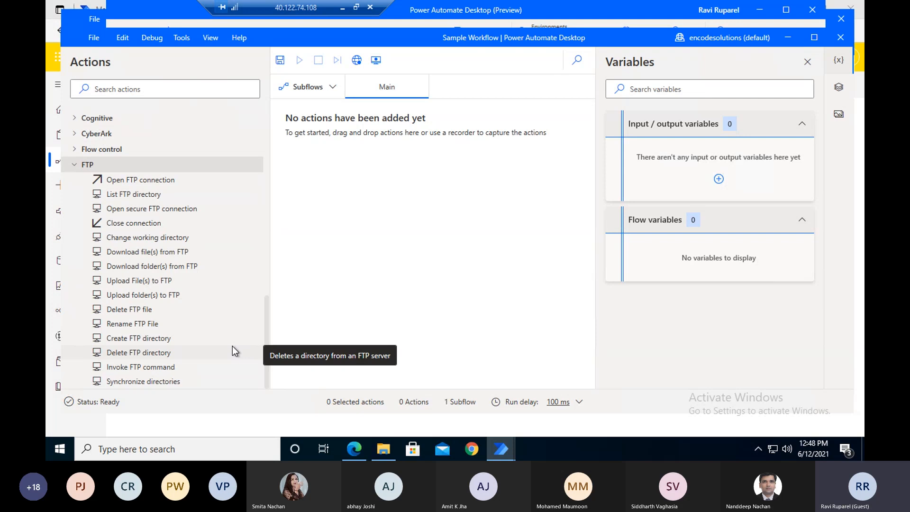
{"action": "left_click", "coordinate": [73, 165]}
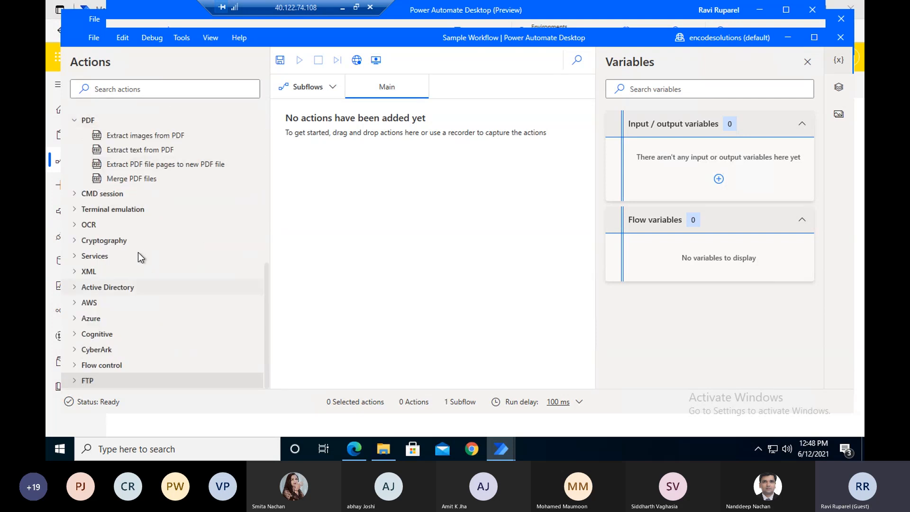
- Hide and redisplay the flow's variables, then switch to viewing its UI elements
{"action": "left_click", "coordinate": [834, 65]}
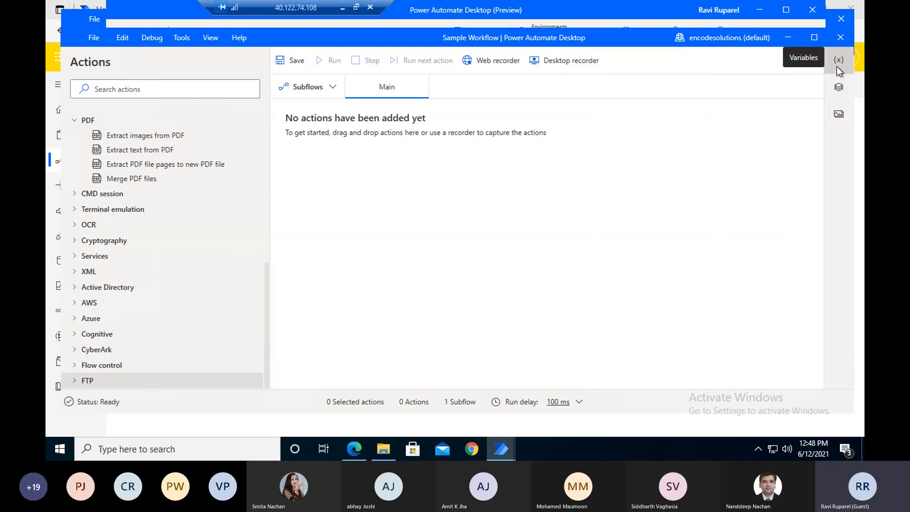
{"action": "left_click", "coordinate": [837, 67]}
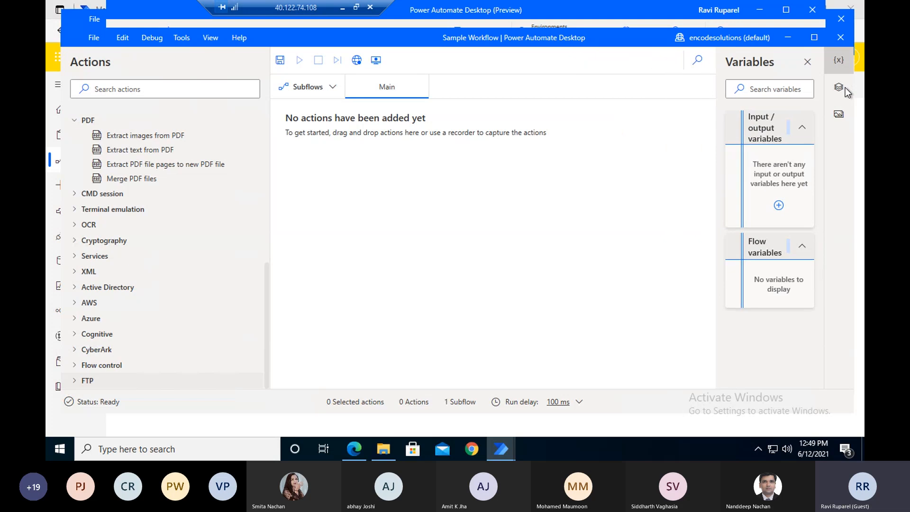
{"action": "left_click", "coordinate": [844, 89]}
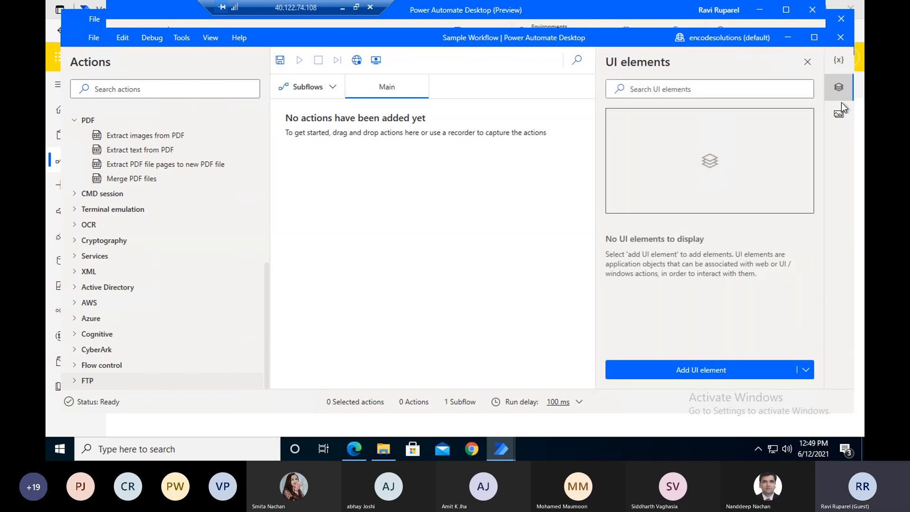
- View the flow's images, then switch back to its variables
{"action": "left_click", "coordinate": [838, 114]}
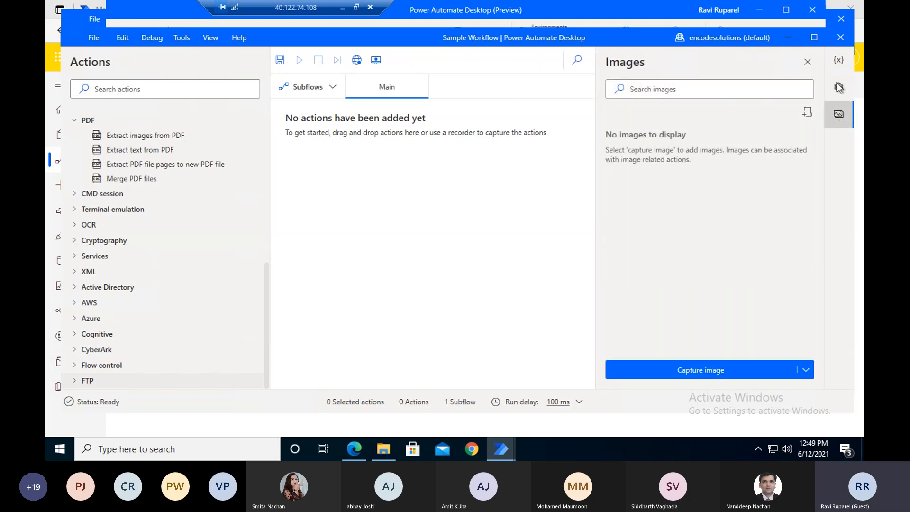
{"action": "left_click", "coordinate": [838, 61]}
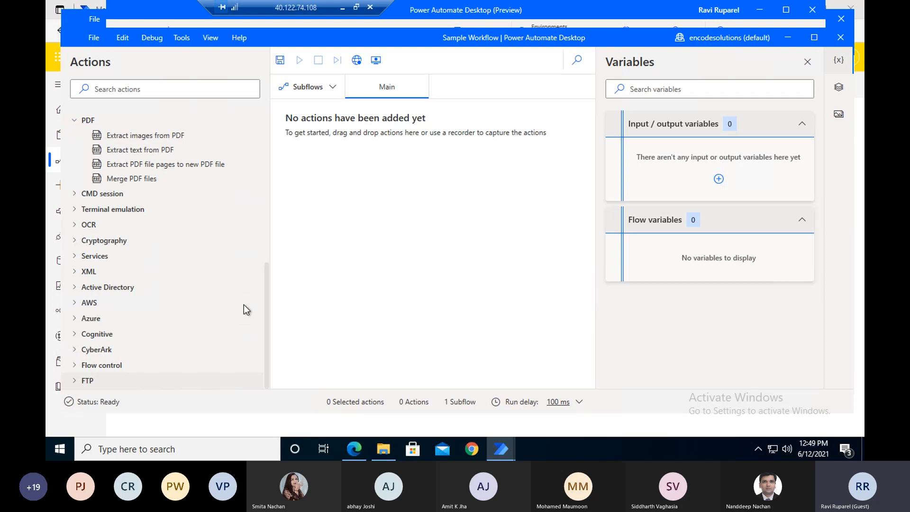
- Expand the File action group, place Copy file(s) in the Main flow to view its parameters, and close it without saving
{"action": "scroll", "coordinate": [217, 284], "scroll_direction": "up", "scroll_amount": 10}
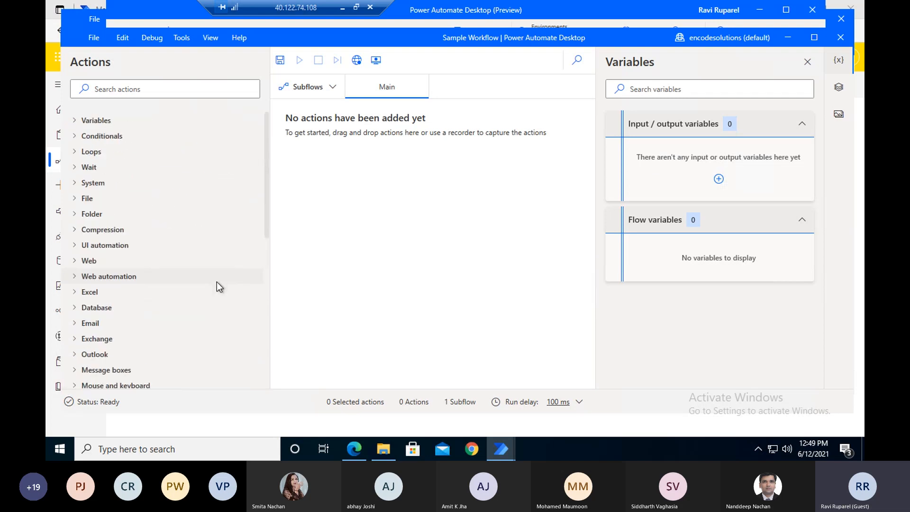
{"action": "left_click", "coordinate": [76, 199]}
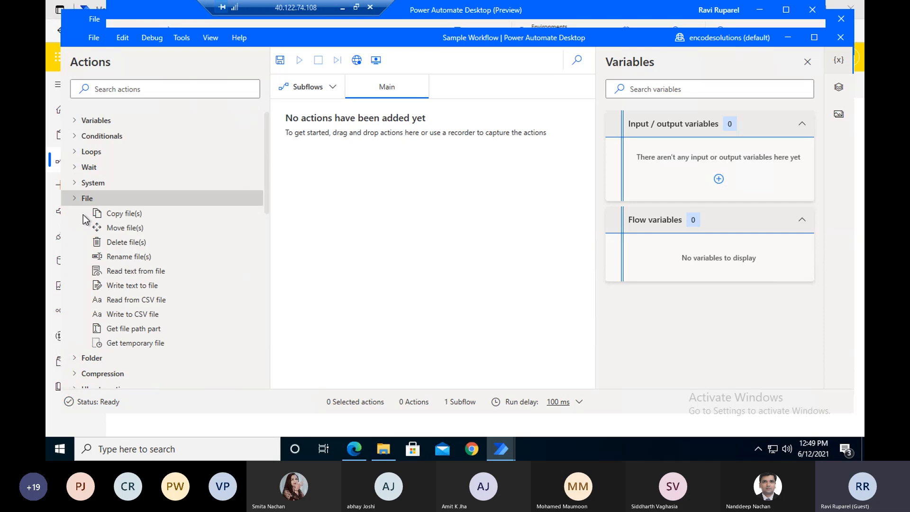
{"action": "left_click_drag", "start_coordinate": [122, 214], "coordinate": [350, 135]}
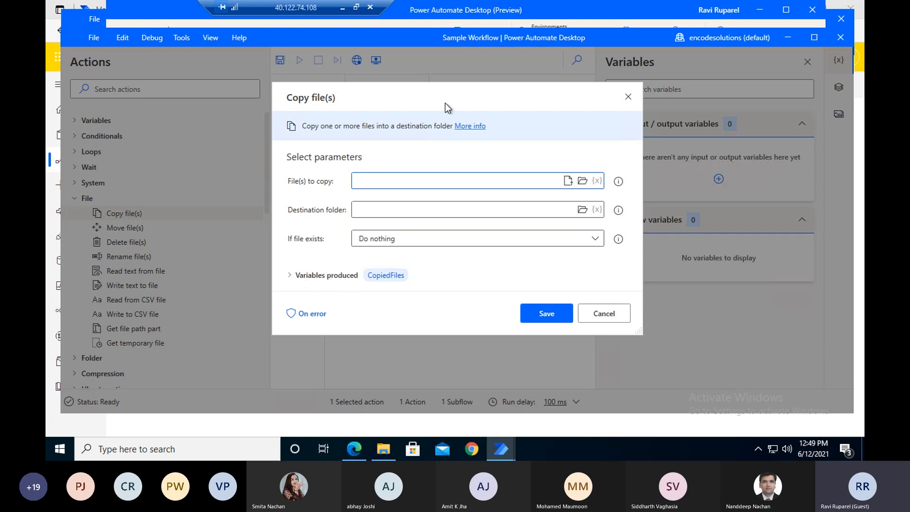
{"action": "left_click_drag", "start_coordinate": [439, 95], "coordinate": [355, 103]}
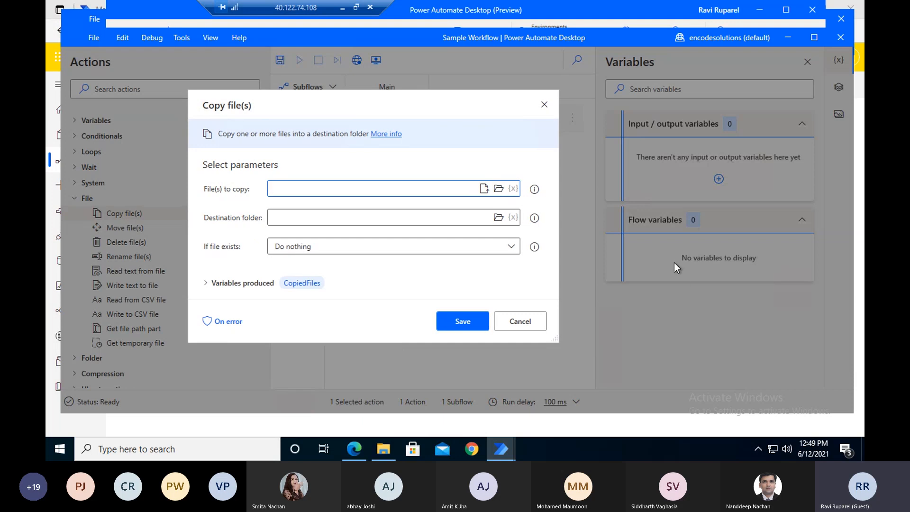
{"action": "left_click", "coordinate": [543, 105]}
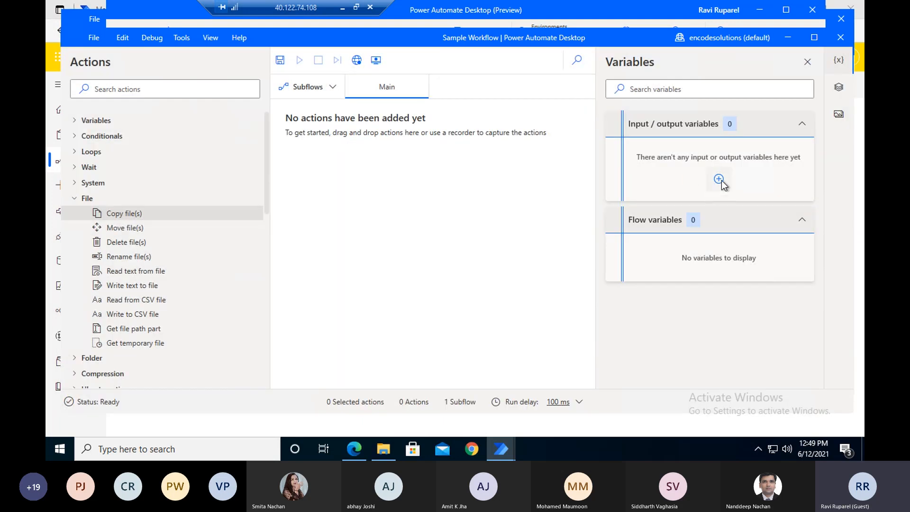
- View the kinds of input/output variables that can be added, then switch to the flow's UI elements
{"action": "left_click", "coordinate": [719, 180]}
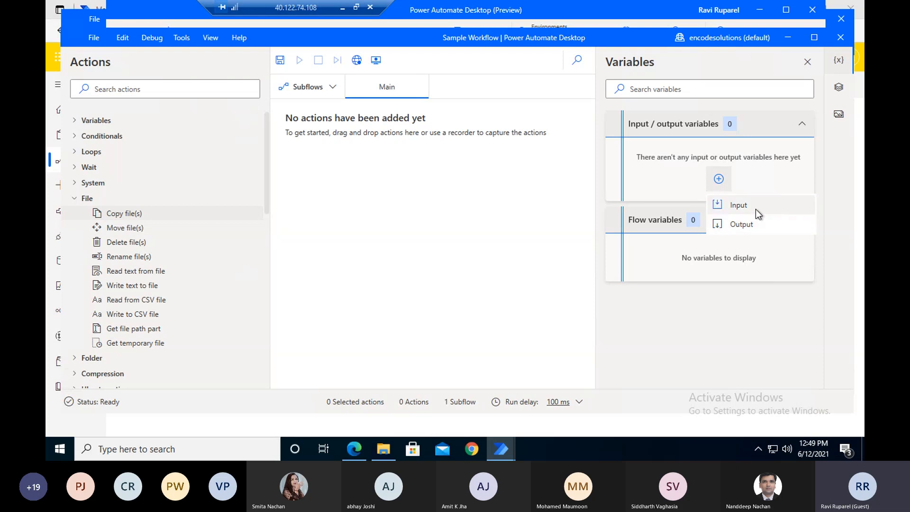
{"action": "left_click", "coordinate": [838, 69]}
{"action": "left_click", "coordinate": [840, 92]}
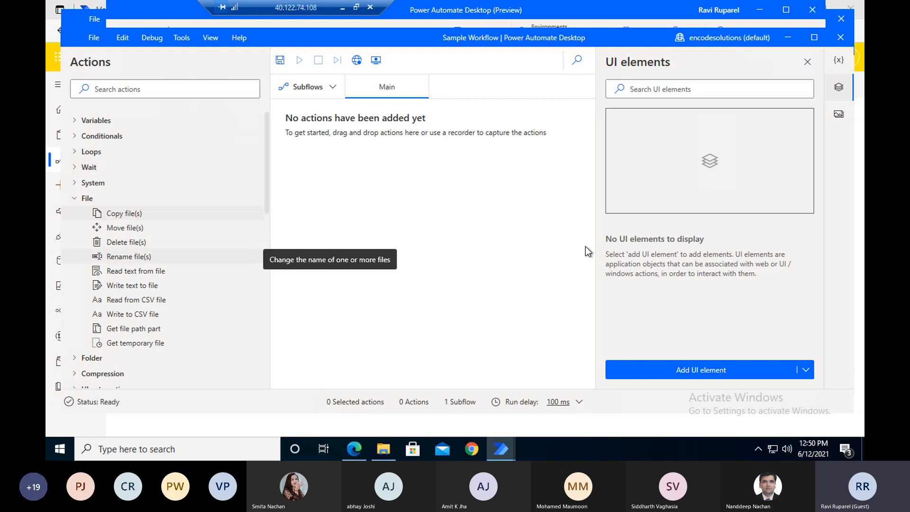
- Capture the Power Automate Desktop shortcut on the Windows desktop as a UI element and finish the tracking session
{"action": "left_click", "coordinate": [721, 371]}
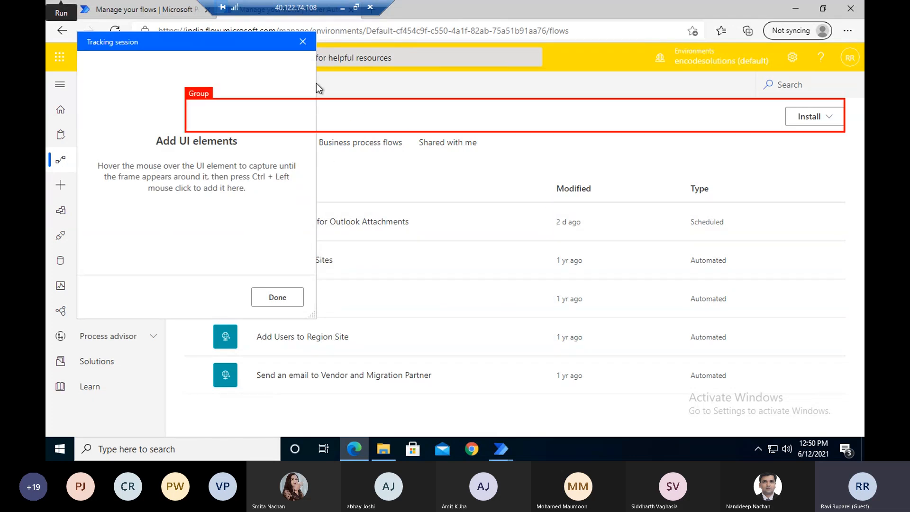
{"action": "left_click", "coordinate": [862, 450]}
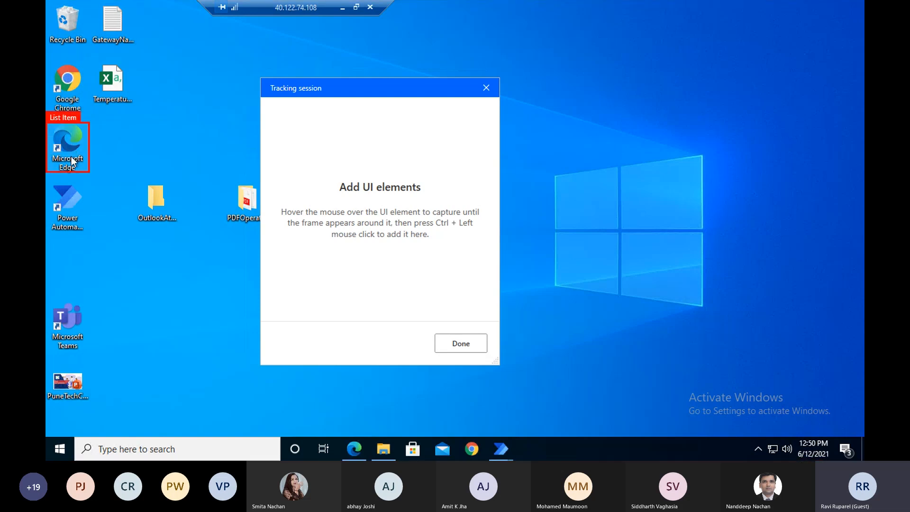
{"action": "left_click", "coordinate": [70, 207], "text": "ctrl"}
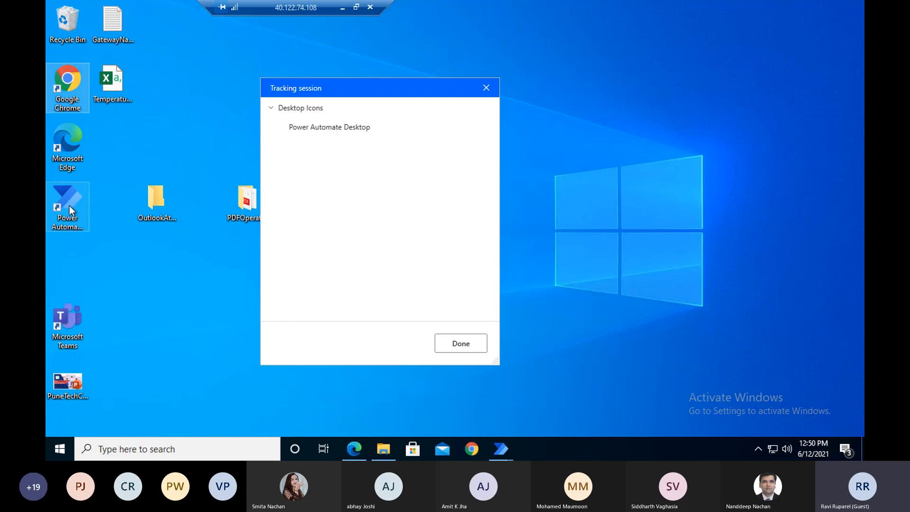
{"action": "left_click", "coordinate": [311, 132]}
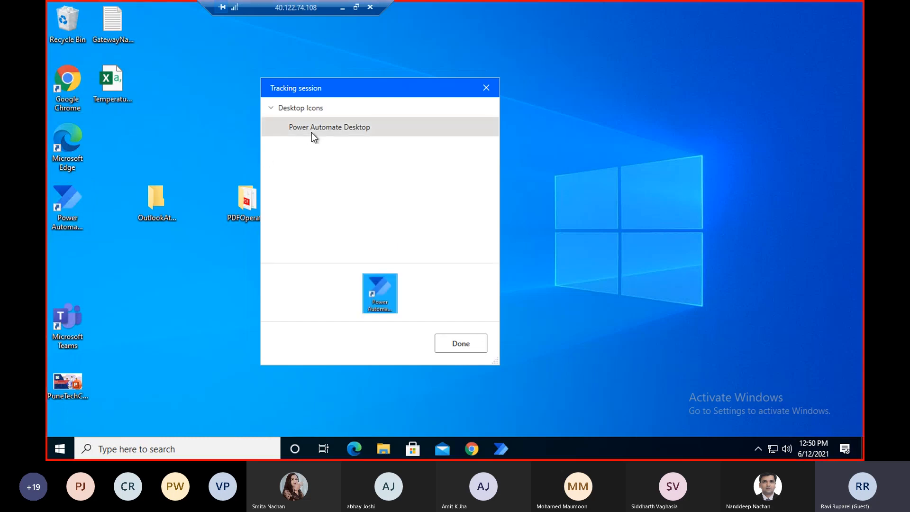
{"action": "left_click", "coordinate": [458, 343]}
- Switch back to the Sample Workflow designer from among the open flow windows
{"action": "left_click", "coordinate": [505, 450]}
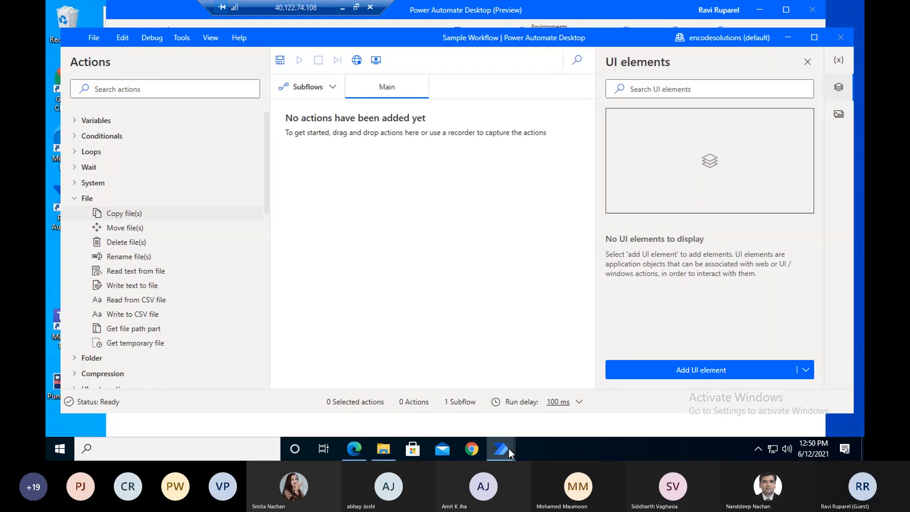
{"action": "left_click", "coordinate": [508, 449]}
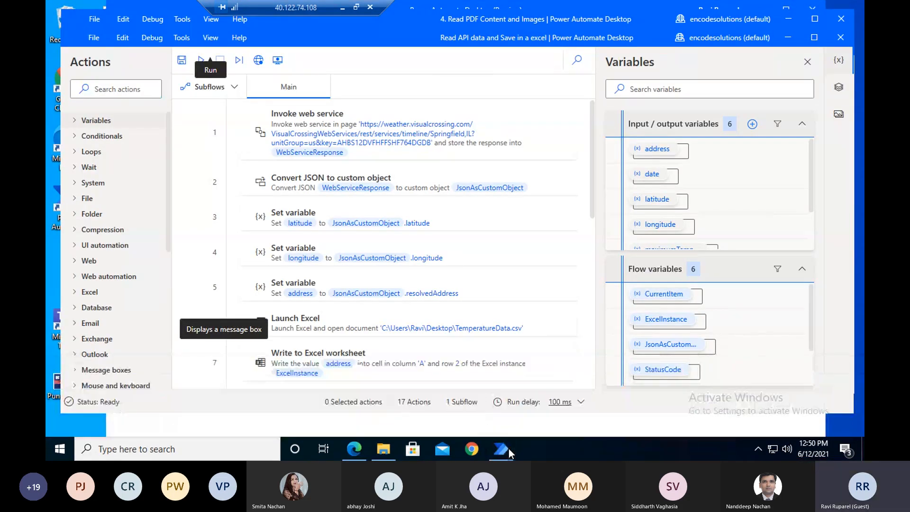
{"action": "left_click", "coordinate": [508, 449]}
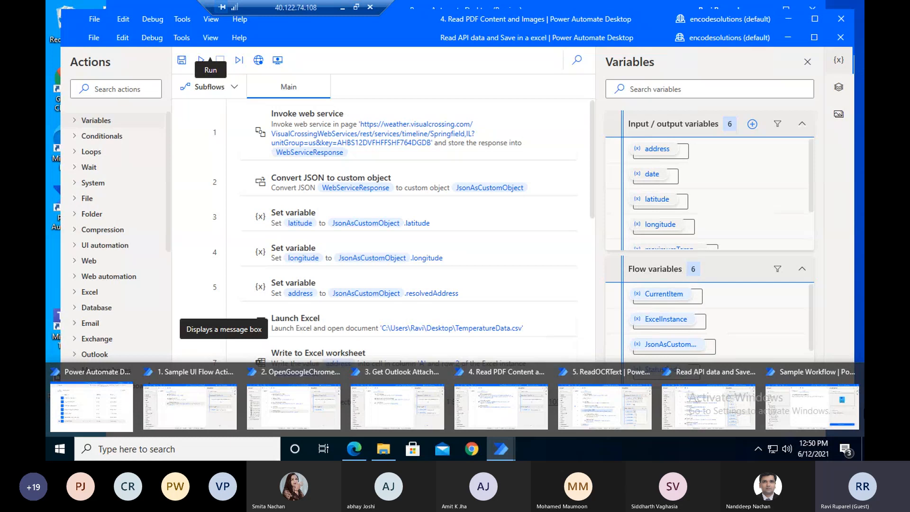
{"action": "left_click", "coordinate": [827, 401]}
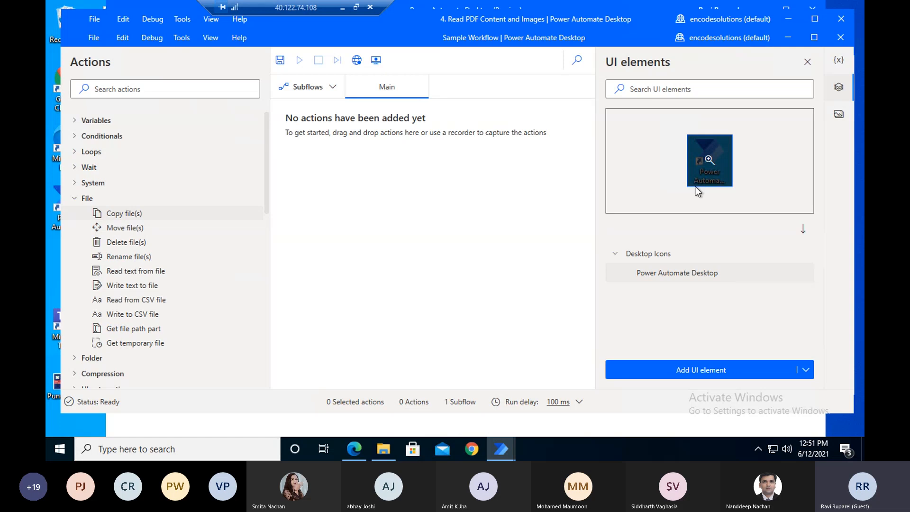
- Compare the flow's images with its UI elements, ending on the images
{"action": "left_click", "coordinate": [841, 119]}
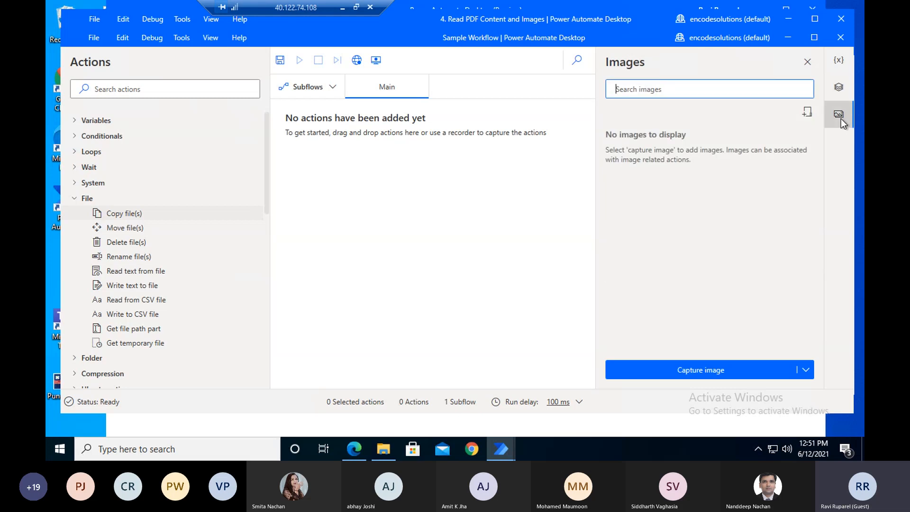
{"action": "left_click", "coordinate": [840, 93]}
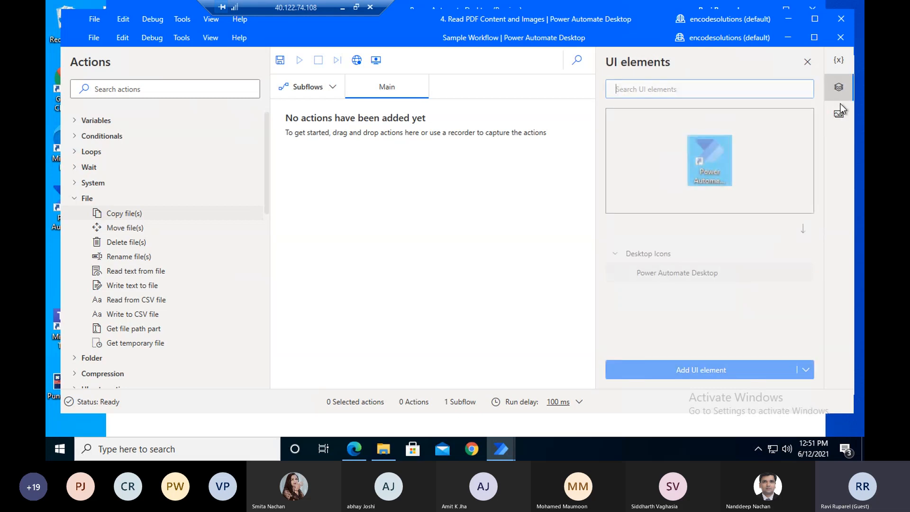
{"action": "left_click", "coordinate": [840, 119]}
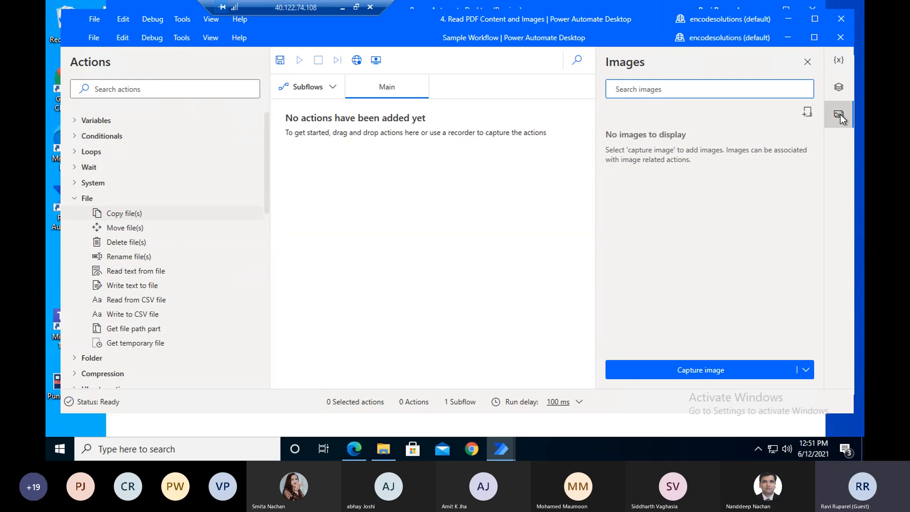
- Add a subflow named Subflow1 to the flow
{"action": "left_click", "coordinate": [328, 90]}
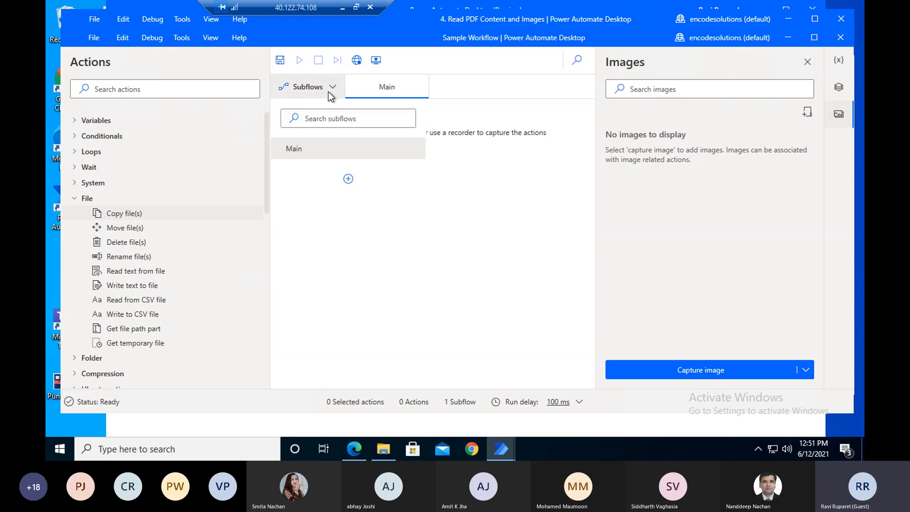
{"action": "left_click", "coordinate": [347, 179]}
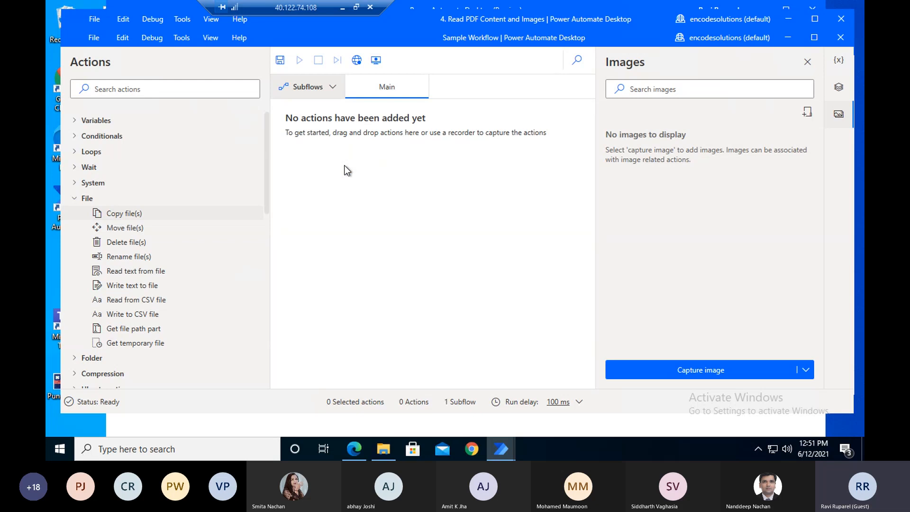
{"action": "key", "text": "BackSpace"}
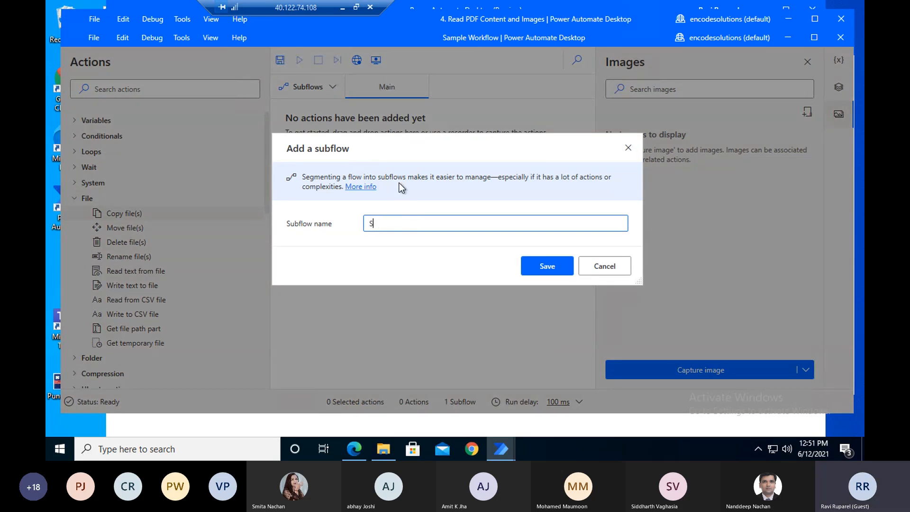
{"action": "type", "text": "Subflow1"}
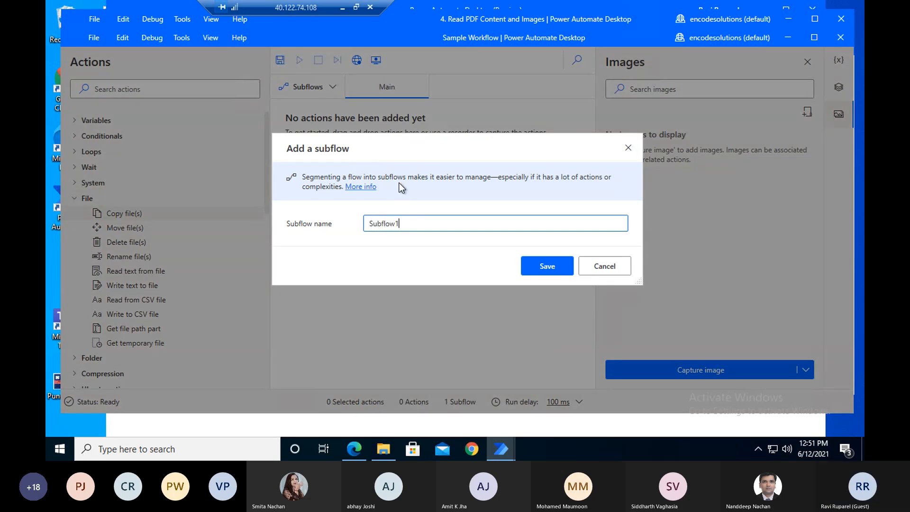
{"action": "left_click", "coordinate": [531, 268]}
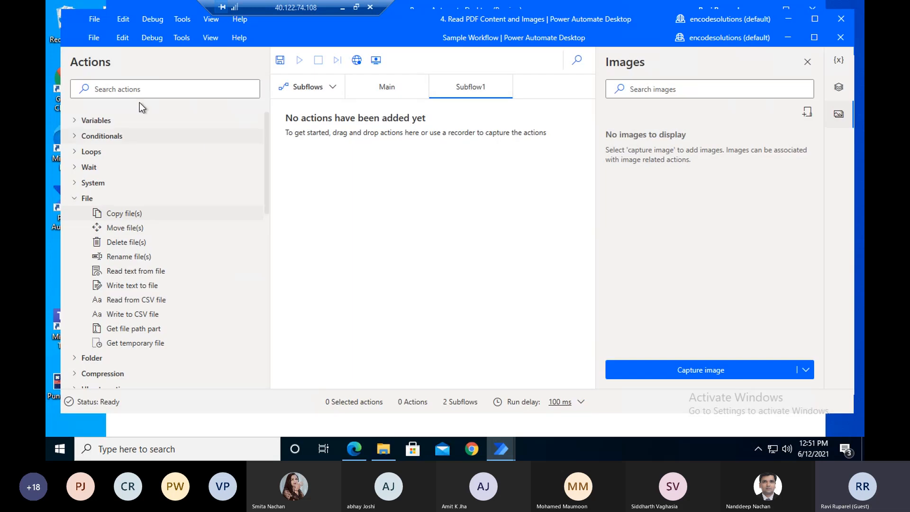
- Find the Run subflow action and add it to the Main flow, set to run Subflow1
{"action": "left_click", "coordinate": [140, 88]}
{"action": "type", "text": "s"}
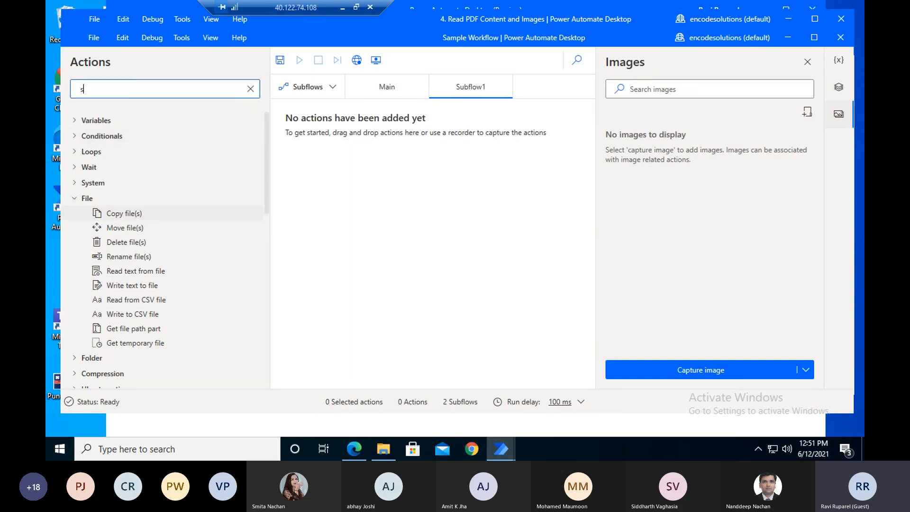
{"action": "type", "text": "ubflo"}
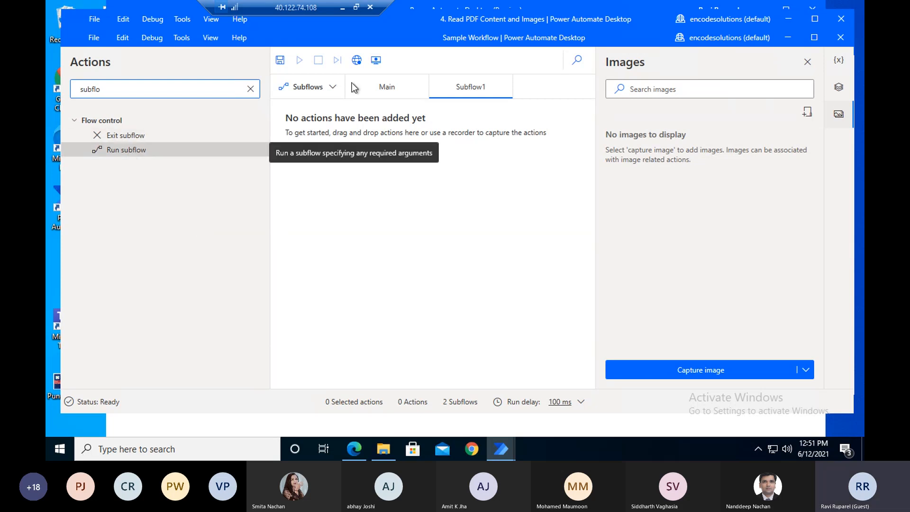
{"action": "left_click", "coordinate": [387, 86]}
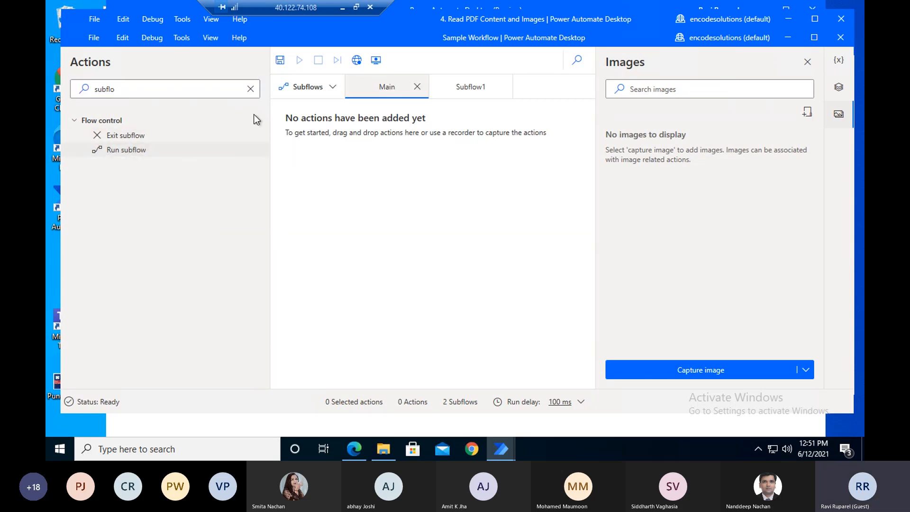
{"action": "left_click_drag", "start_coordinate": [163, 151], "coordinate": [343, 129]}
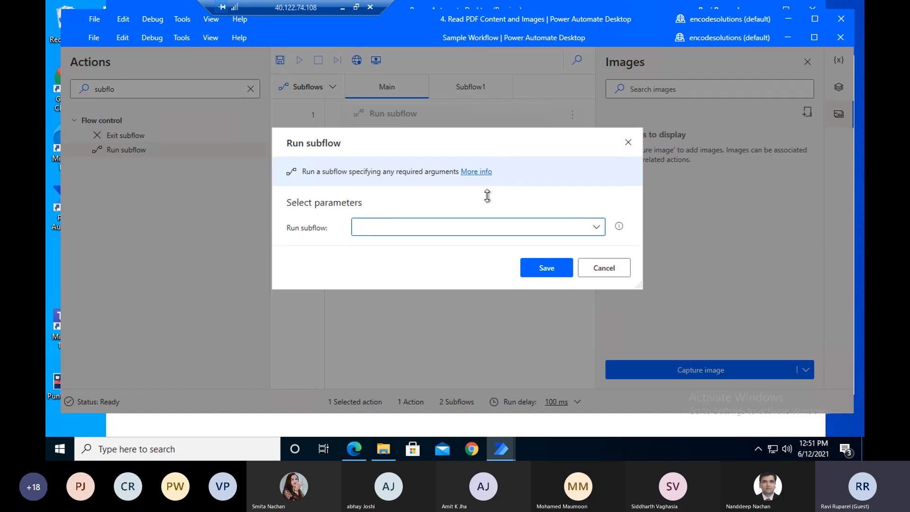
{"action": "left_click", "coordinate": [503, 229]}
{"action": "left_click", "coordinate": [465, 245]}
{"action": "left_click", "coordinate": [548, 270]}
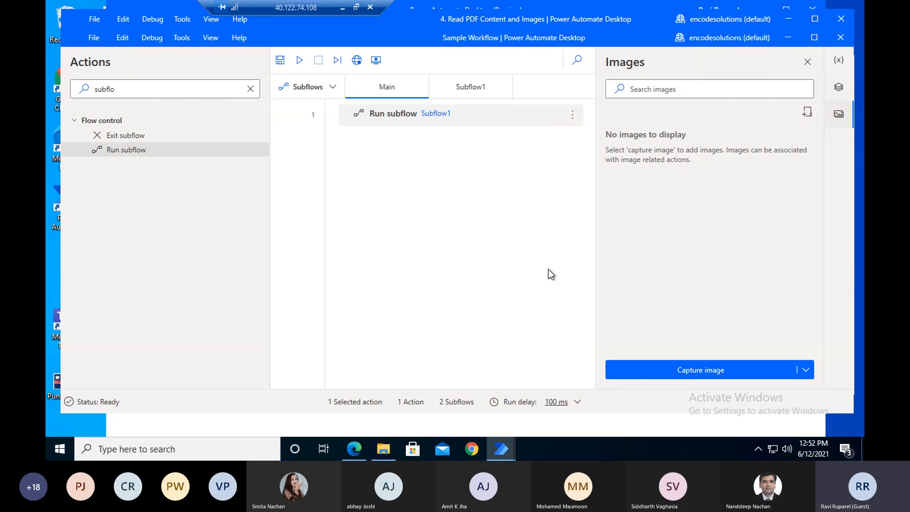
- Reopen the Run subflow action in Main to view its parameters, then cancel the edit
{"action": "left_click", "coordinate": [451, 115]}
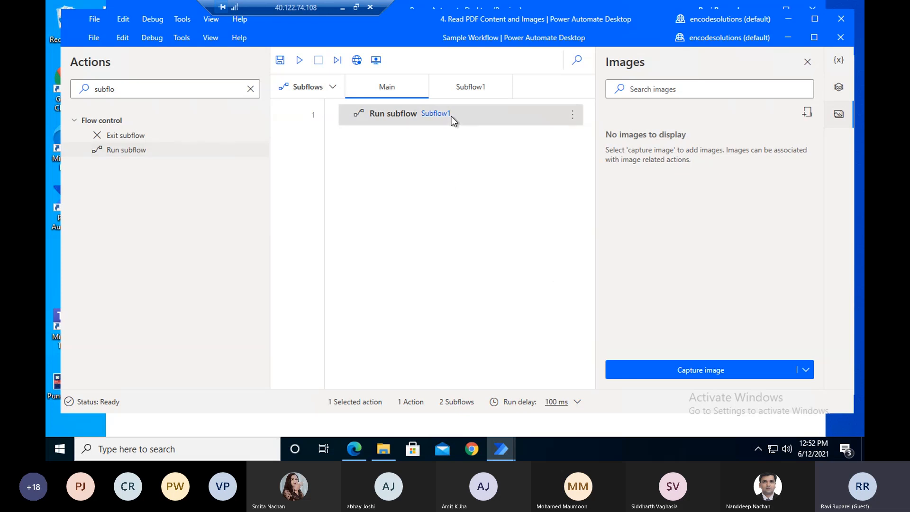
{"action": "double_click", "coordinate": [451, 116]}
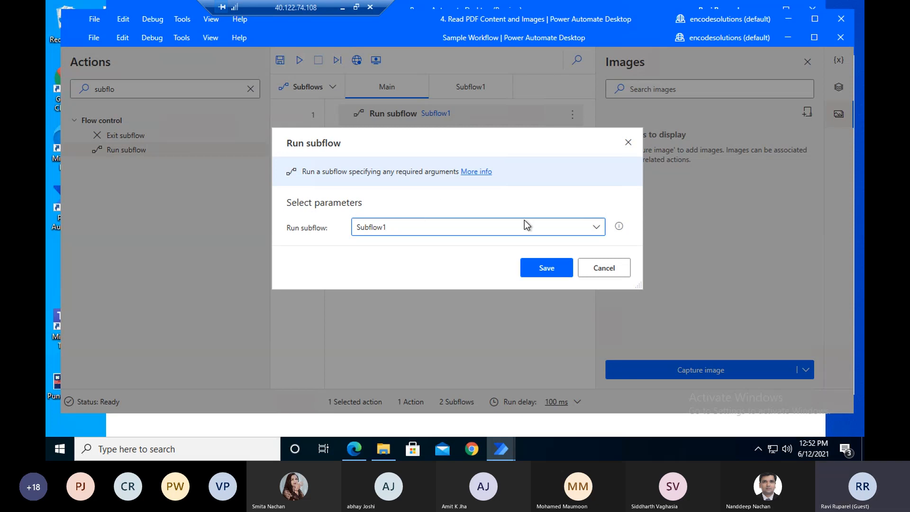
{"action": "left_click", "coordinate": [599, 266]}
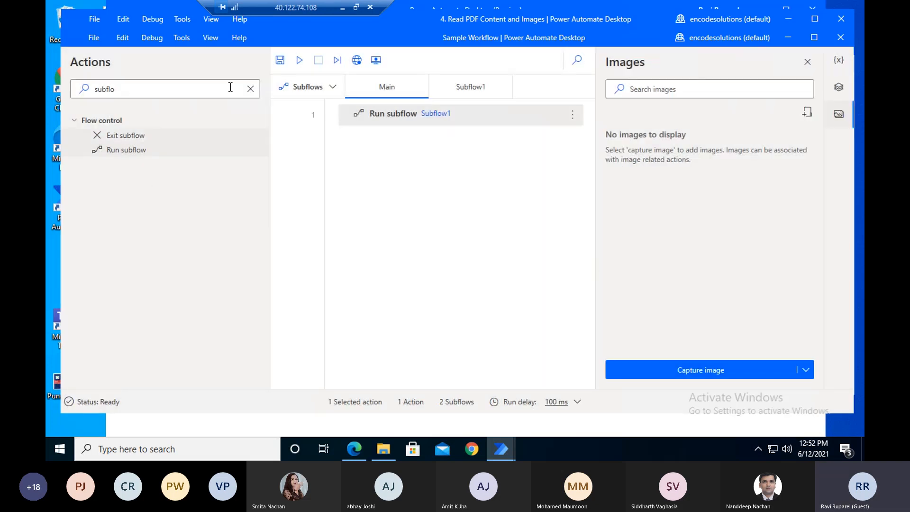
- Add the Copy file(s) action to Main, review its error-handling options for continuing the flow run, then cancel the action
{"action": "left_click", "coordinate": [250, 88]}
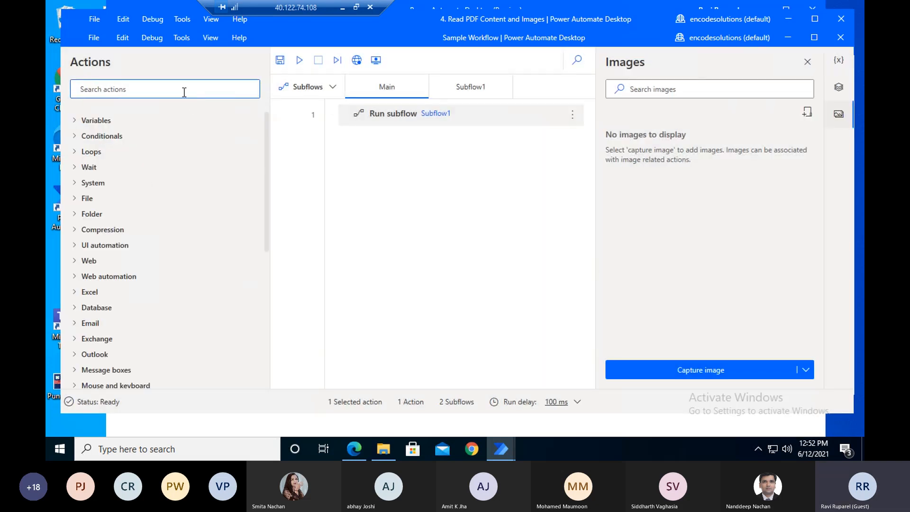
{"action": "type", "text": "copy"}
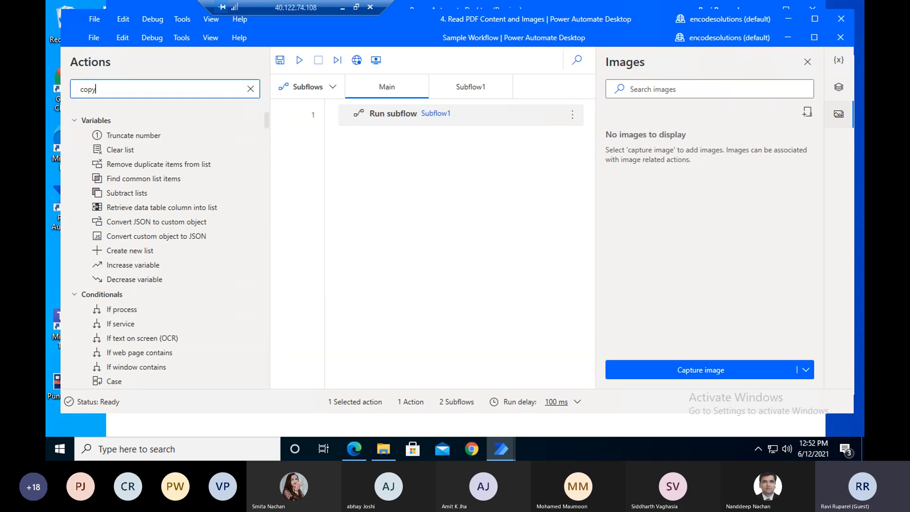
{"action": "left_click_drag", "start_coordinate": [125, 137], "coordinate": [395, 147]}
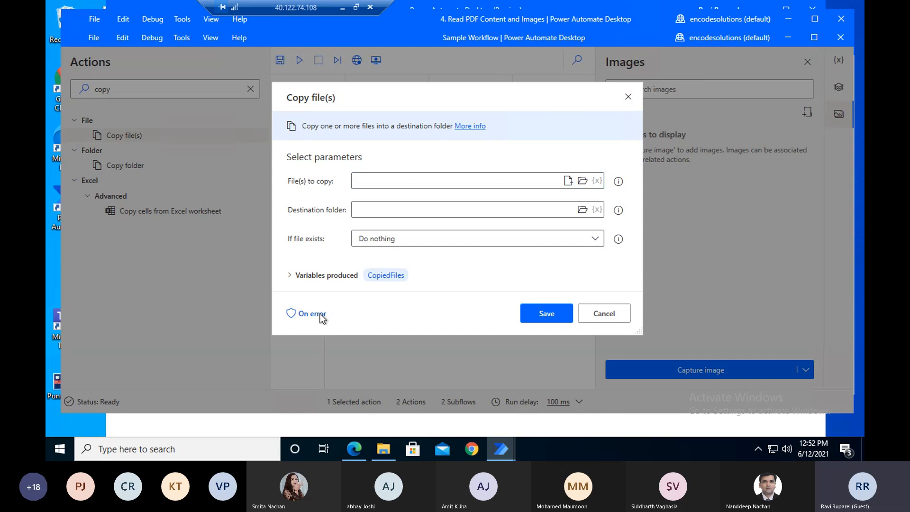
{"action": "left_click", "coordinate": [320, 314]}
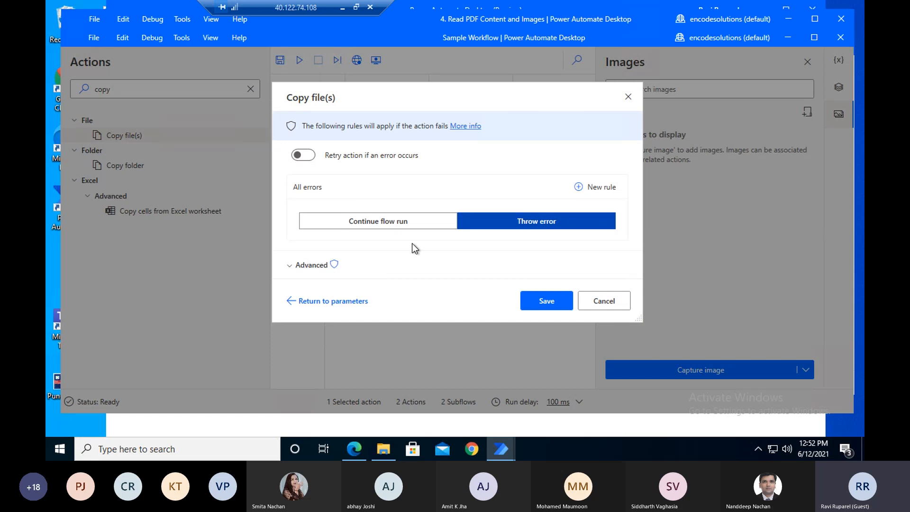
{"action": "left_click", "coordinate": [384, 222]}
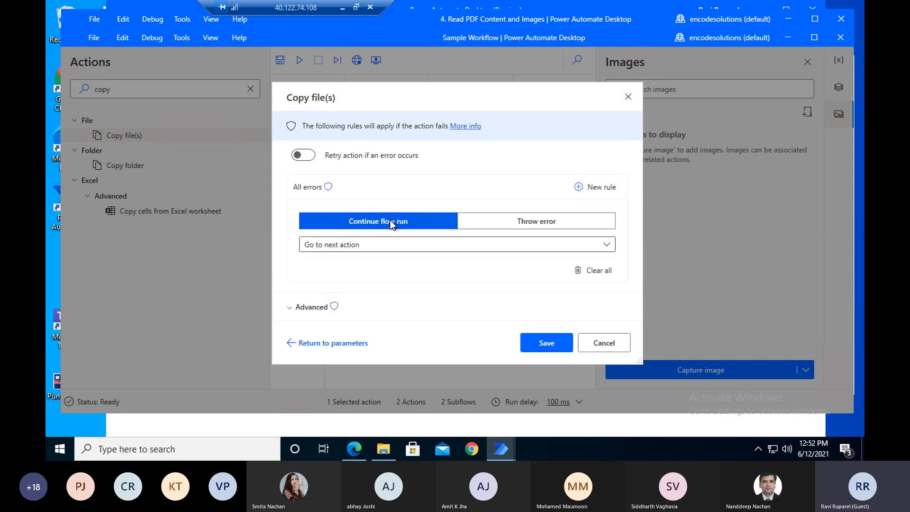
{"action": "left_click", "coordinate": [349, 245]}
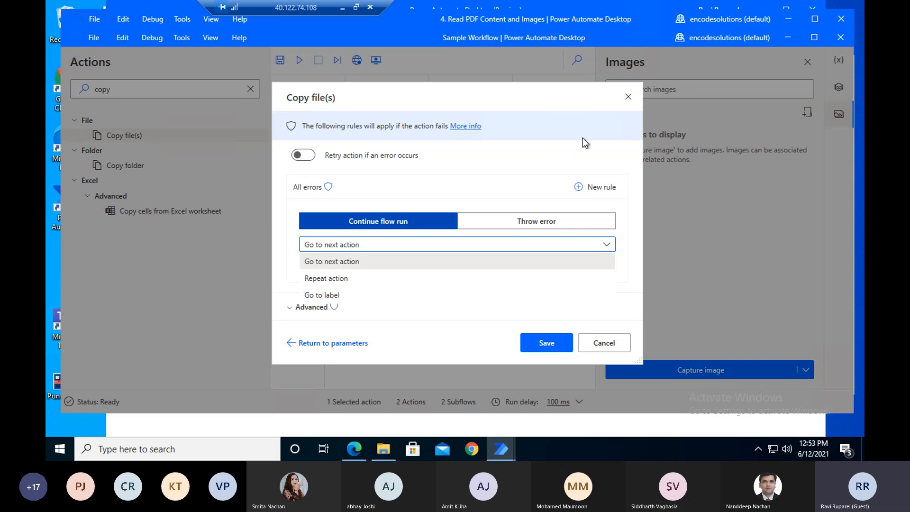
{"action": "left_click", "coordinate": [630, 98]}
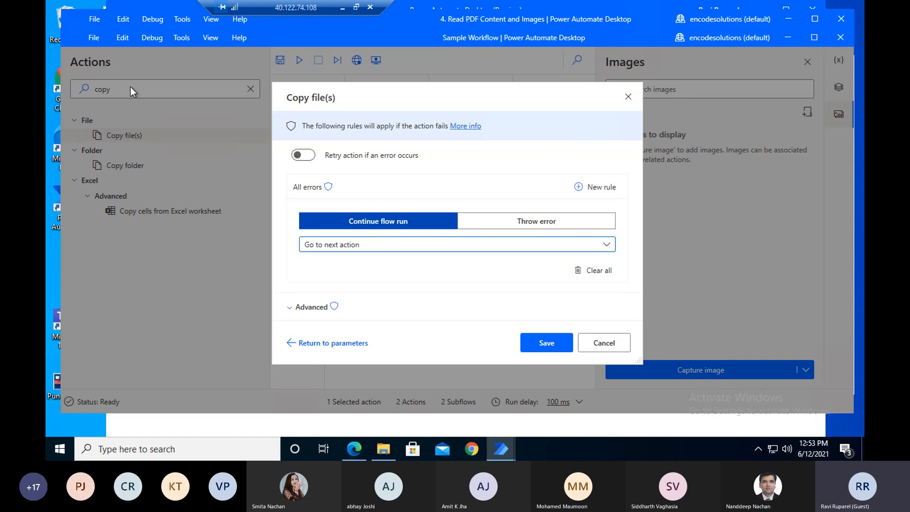
{"action": "left_click", "coordinate": [603, 343]}
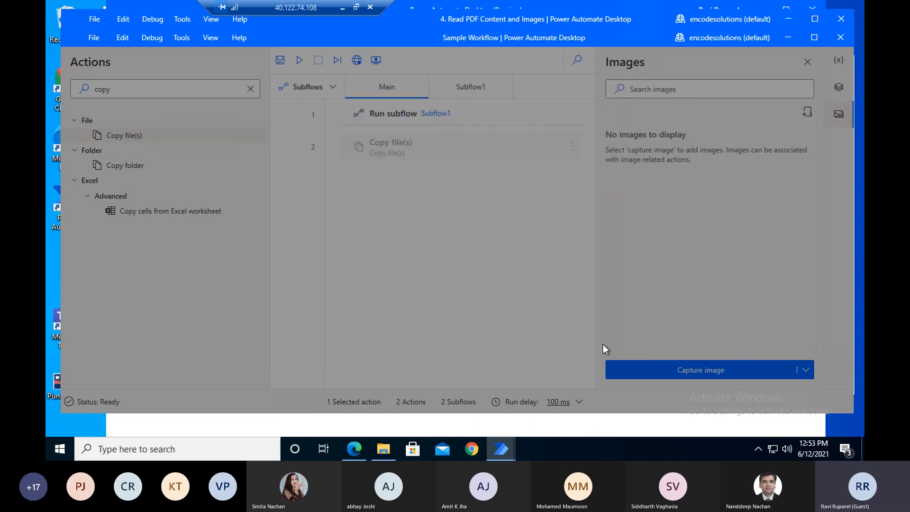
- Find the Label action and add it to Main below Run subflow, with the label name label1
{"action": "left_click", "coordinate": [211, 90]}
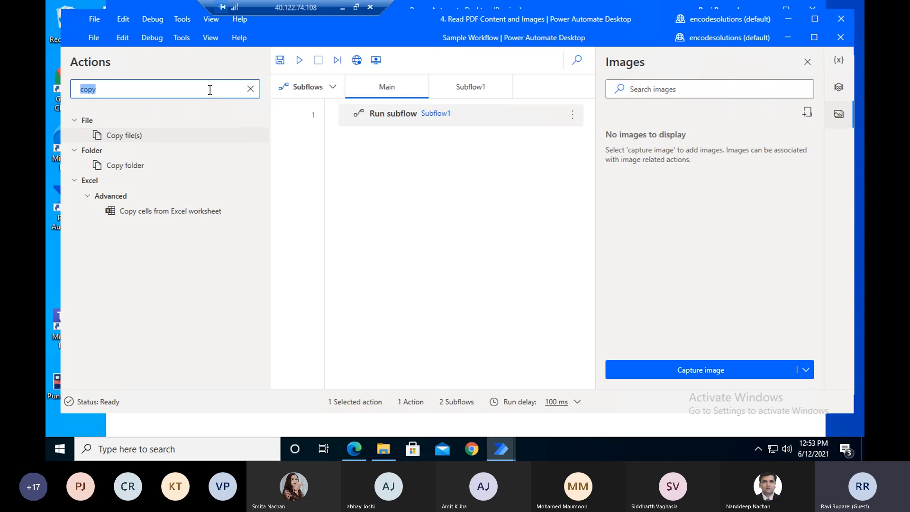
{"action": "type", "text": "label"}
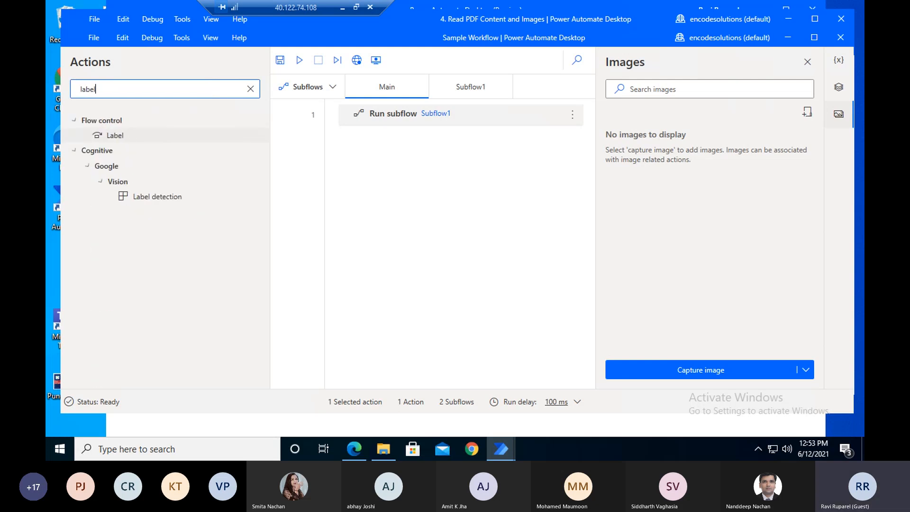
{"action": "left_click_drag", "start_coordinate": [132, 141], "coordinate": [401, 144]}
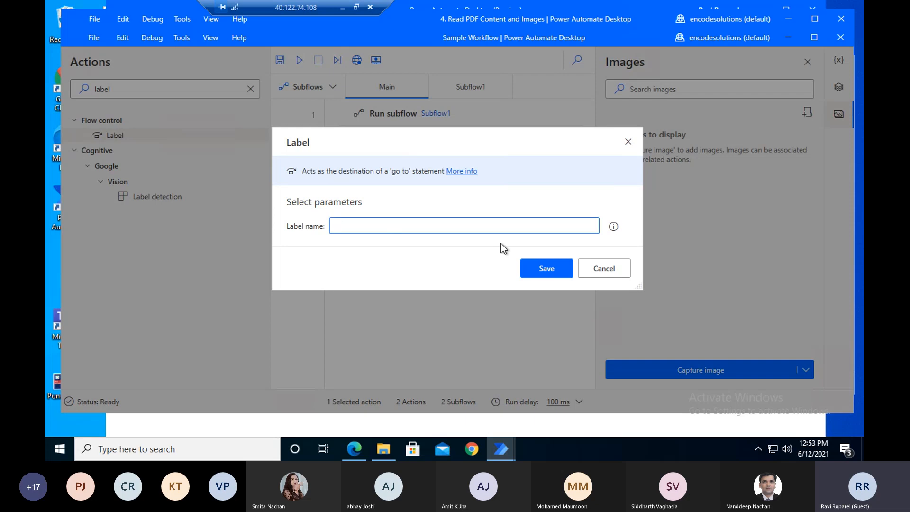
{"action": "type", "text": "la"}
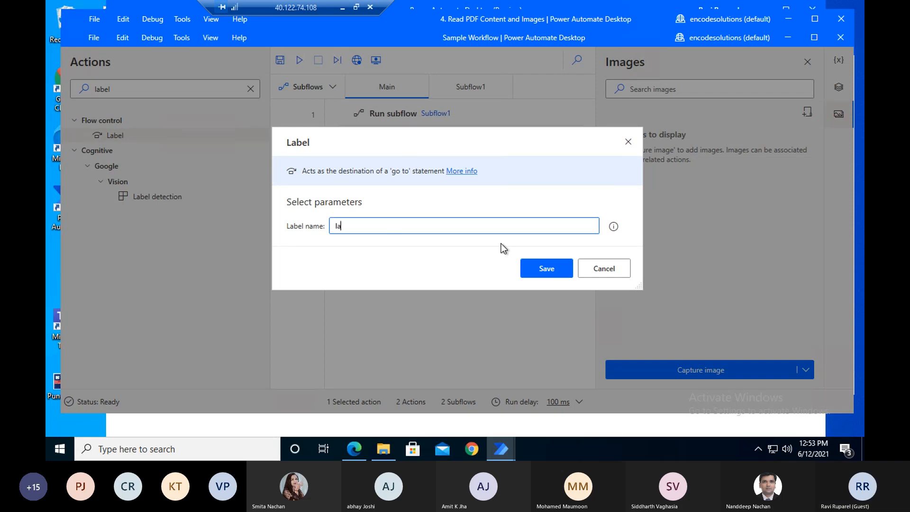
{"action": "type", "text": "bel1"}
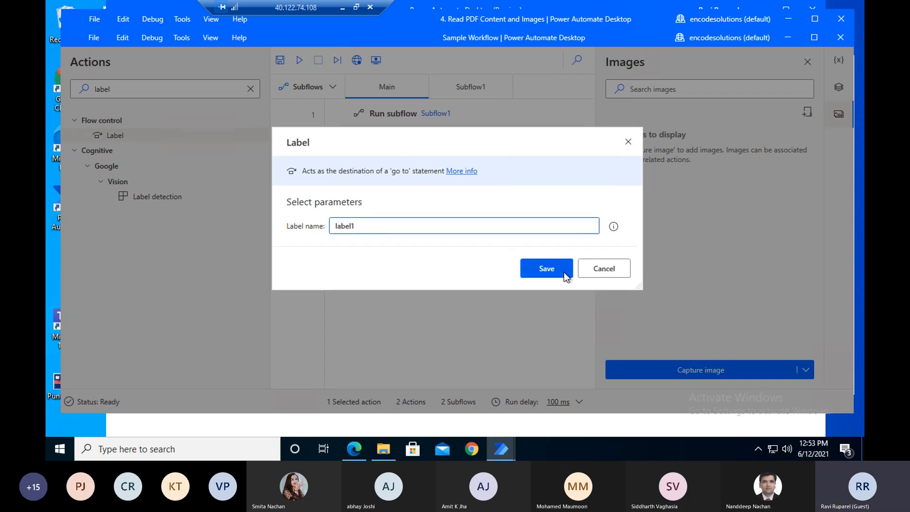
{"action": "left_click", "coordinate": [564, 272]}
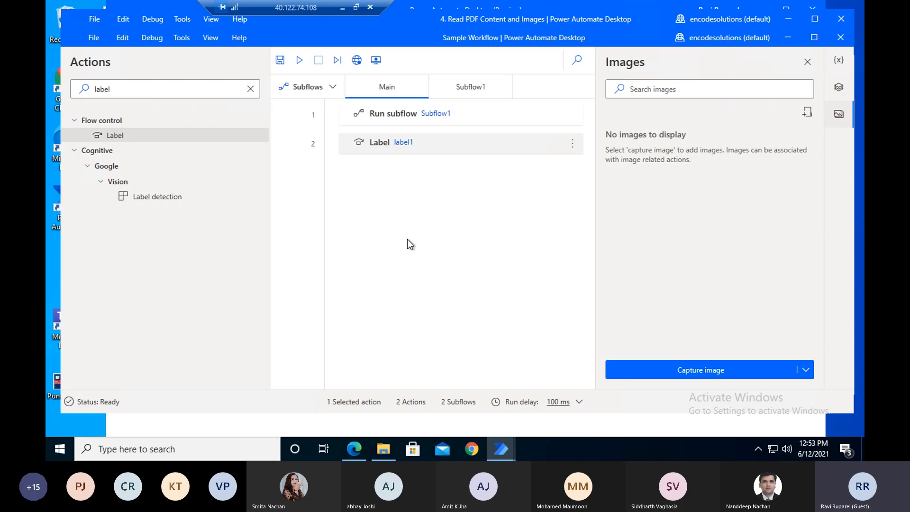
- Reopen the Run subflow action and cancel the edit, then close Sample Workflow without saving its changes
{"action": "double_click", "coordinate": [422, 113]}
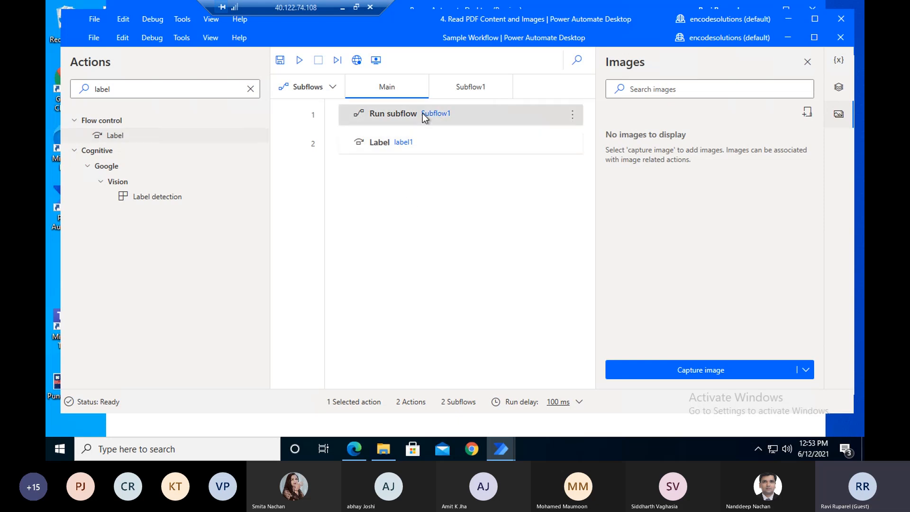
{"action": "left_click", "coordinate": [619, 269]}
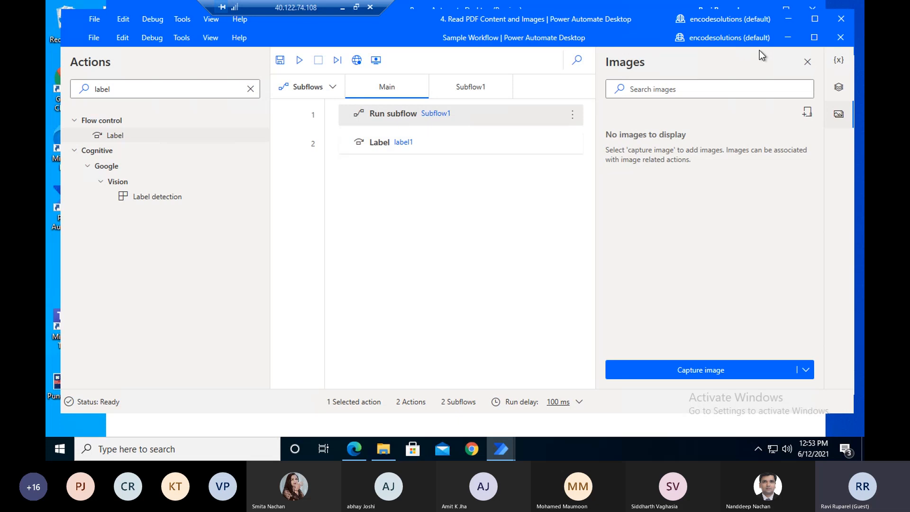
{"action": "left_click", "coordinate": [840, 38]}
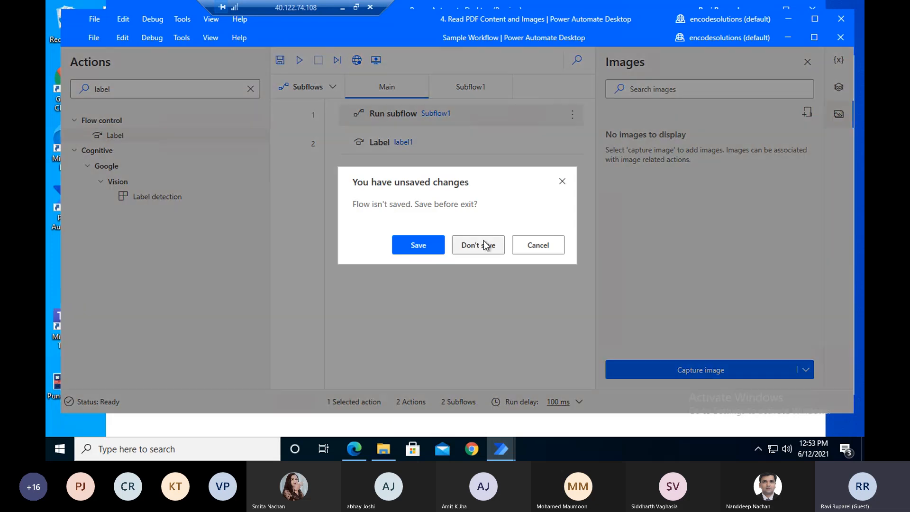
{"action": "left_click", "coordinate": [484, 242]}
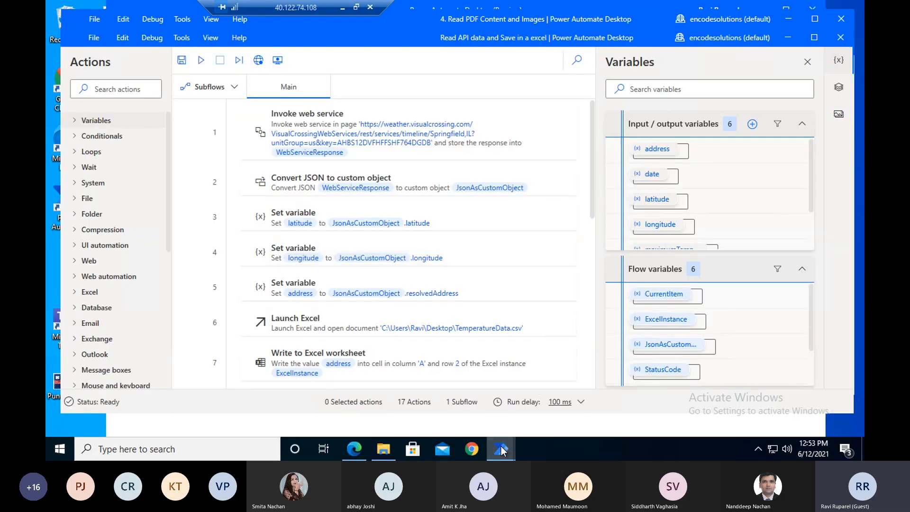
- Bring up the 1. Sample UI Flow Actions flow, then open the Recycle Bin from the desktop to examine its contents
{"action": "mouse_move", "coordinate": [503, 450]}
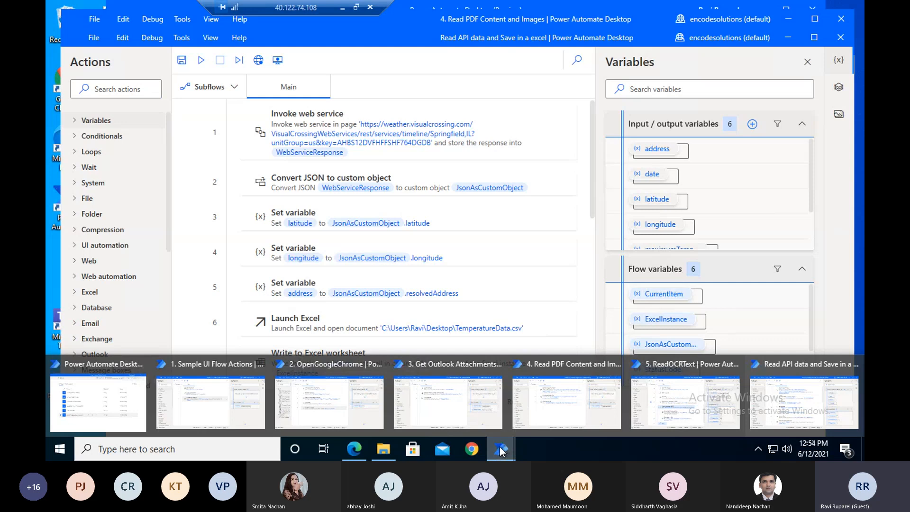
{"action": "left_click", "coordinate": [207, 414]}
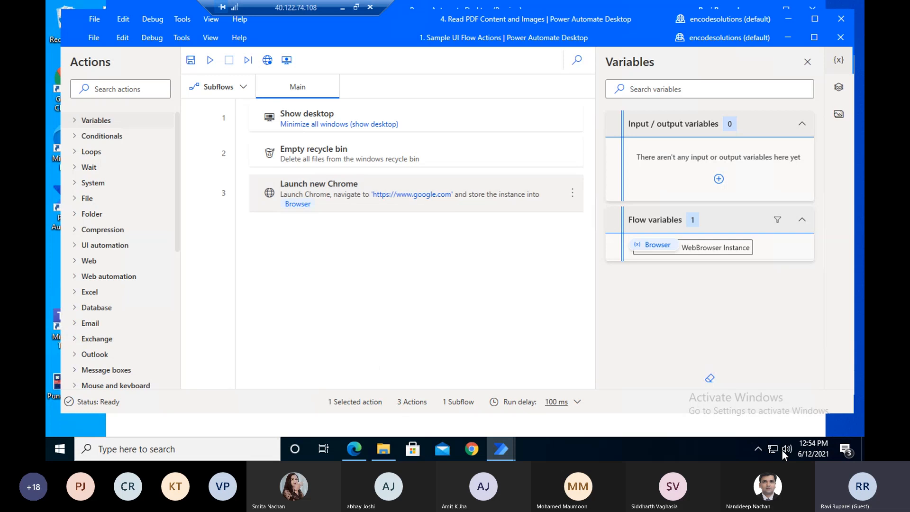
{"action": "left_click", "coordinate": [862, 447]}
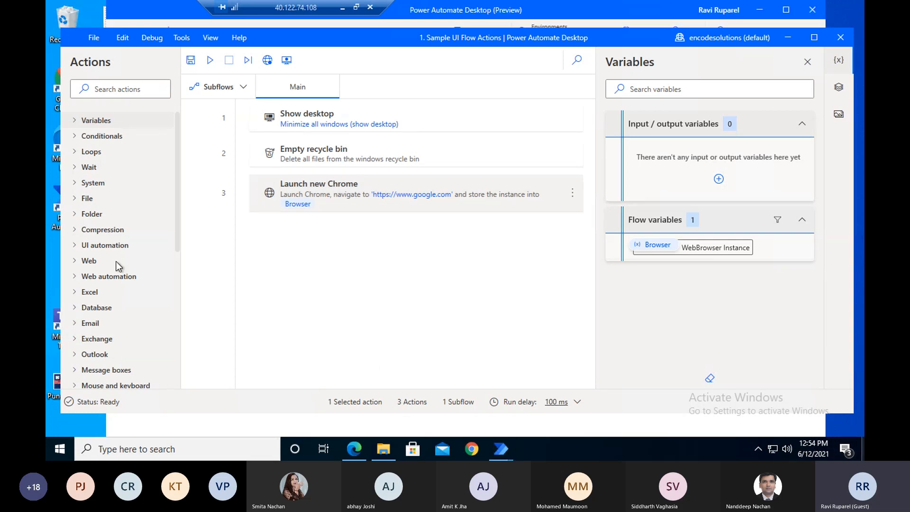
{"action": "double_click", "coordinate": [72, 42]}
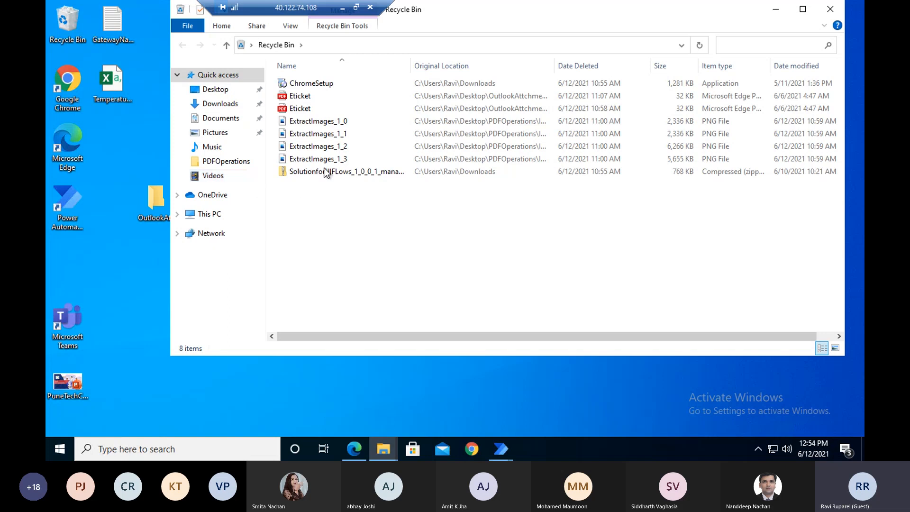
- Return to the 1. Sample UI Flow Actions flow and run it
{"action": "left_click", "coordinate": [493, 456]}
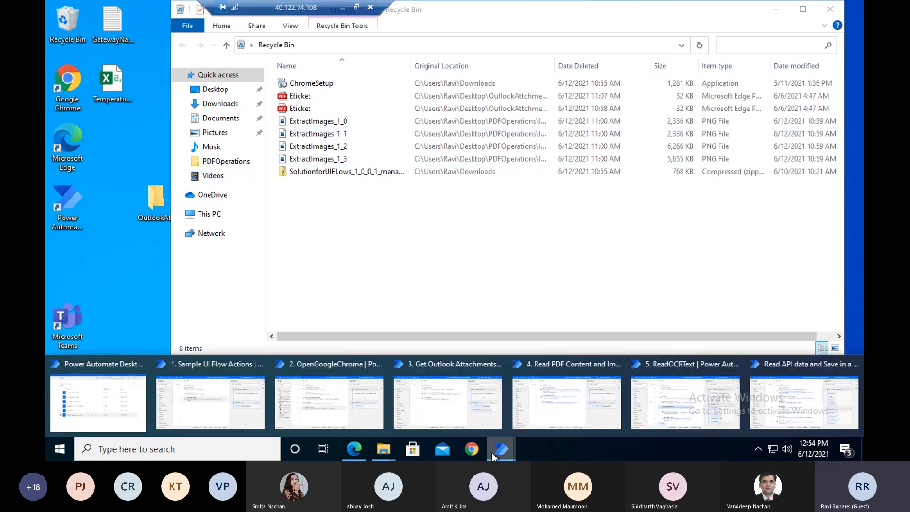
{"action": "left_click", "coordinate": [239, 406]}
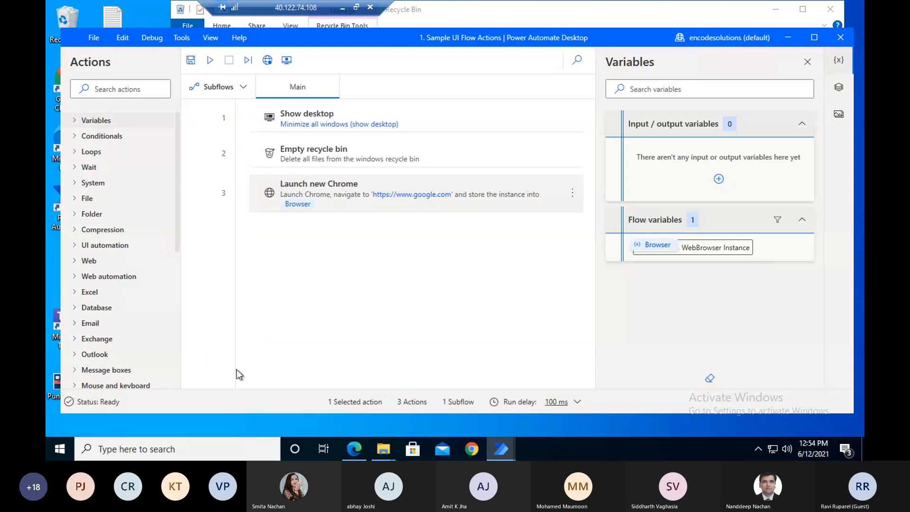
{"action": "left_click", "coordinate": [210, 60]}
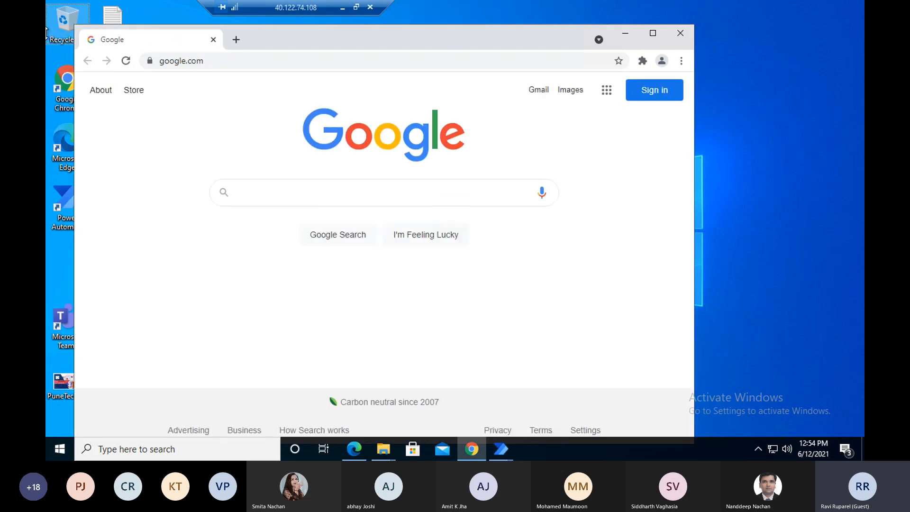
- Check the Recycle Bin's contents after the run, then go back to the 1. Sample UI Flow Actions flow
{"action": "left_click", "coordinate": [61, 28]}
{"action": "double_click", "coordinate": [61, 28]}
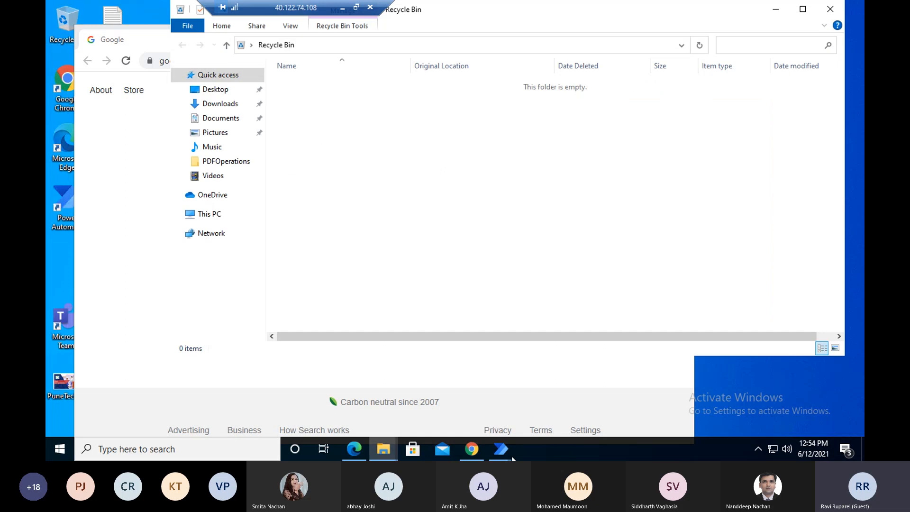
{"action": "left_click", "coordinate": [502, 450]}
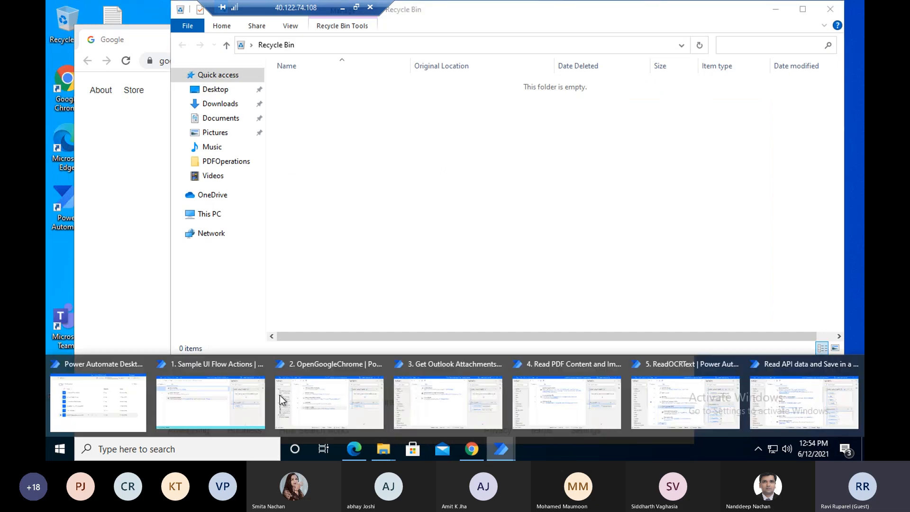
{"action": "left_click", "coordinate": [243, 403]}
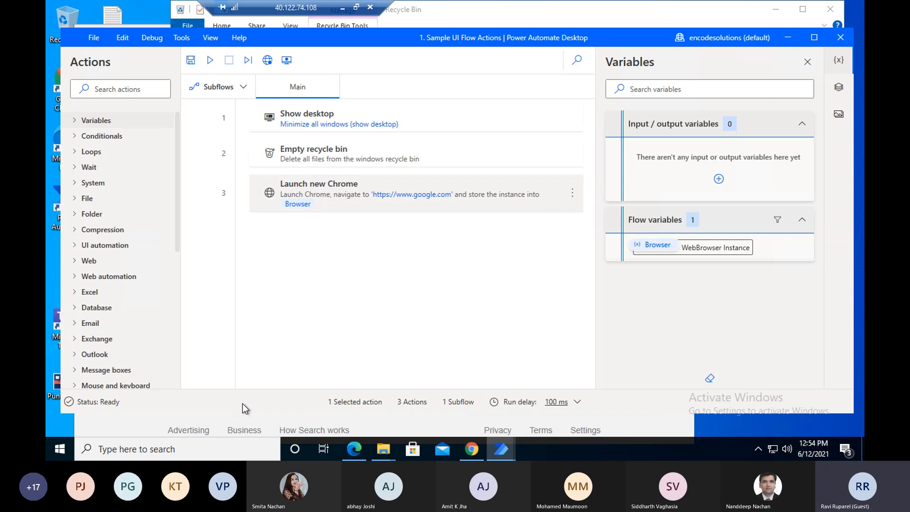
- Switch to the 2. OpenGoogleChrome flow, run it, dismiss its completion message and return to the flow's designer
{"action": "left_click", "coordinate": [498, 457]}
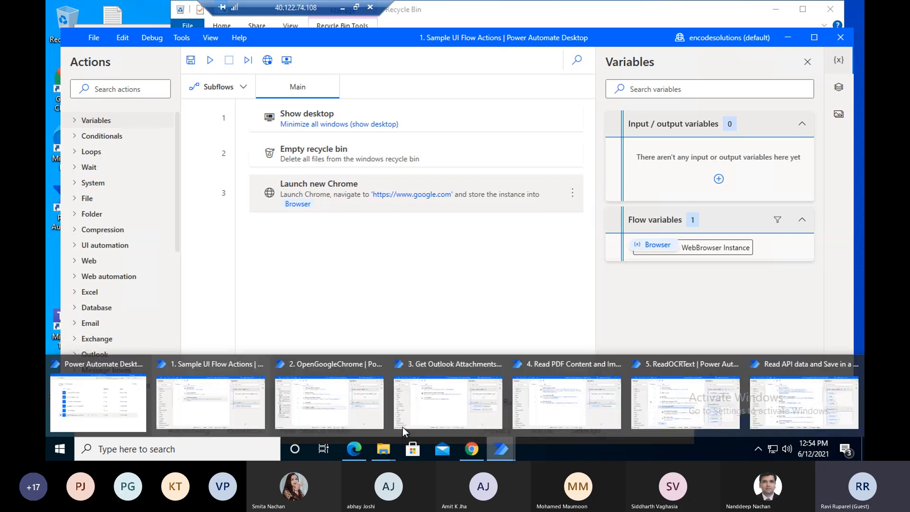
{"action": "left_click", "coordinate": [314, 397]}
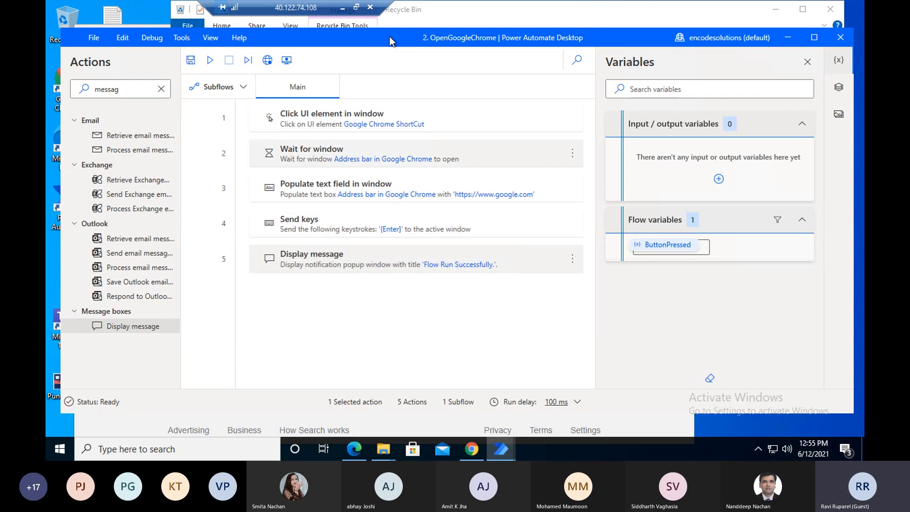
{"action": "left_click_drag", "start_coordinate": [389, 36], "coordinate": [414, 30]}
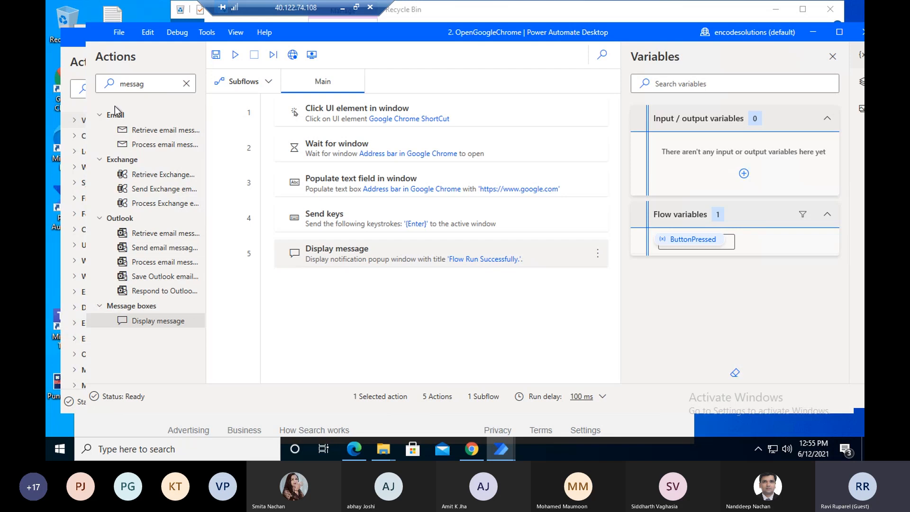
{"action": "left_click", "coordinate": [236, 57]}
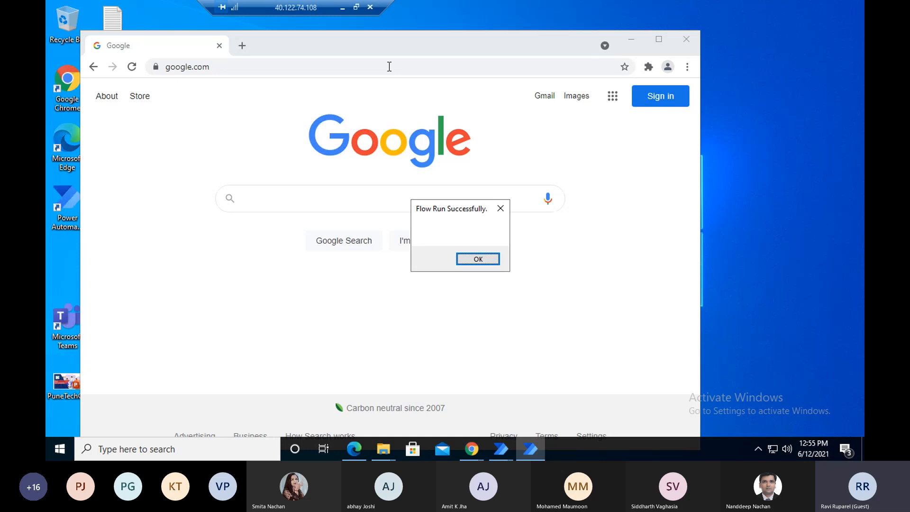
{"action": "left_click", "coordinate": [477, 258]}
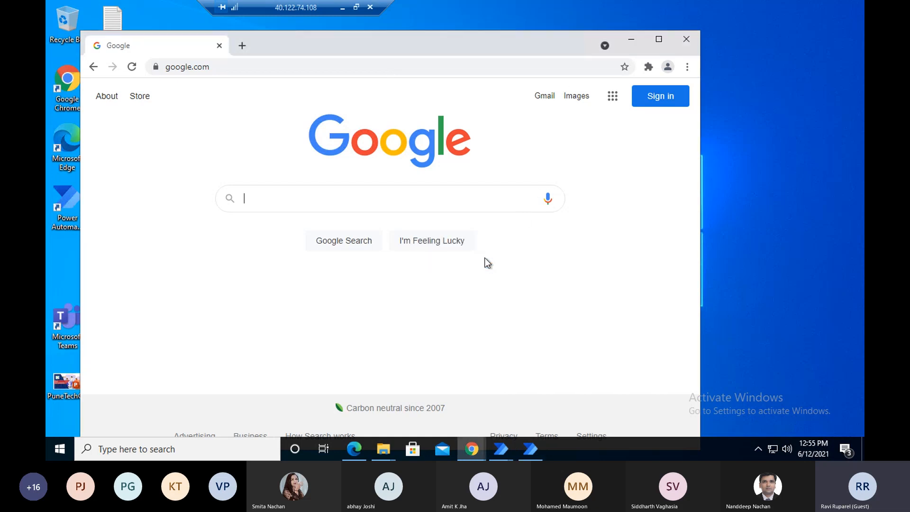
{"action": "left_click", "coordinate": [499, 456]}
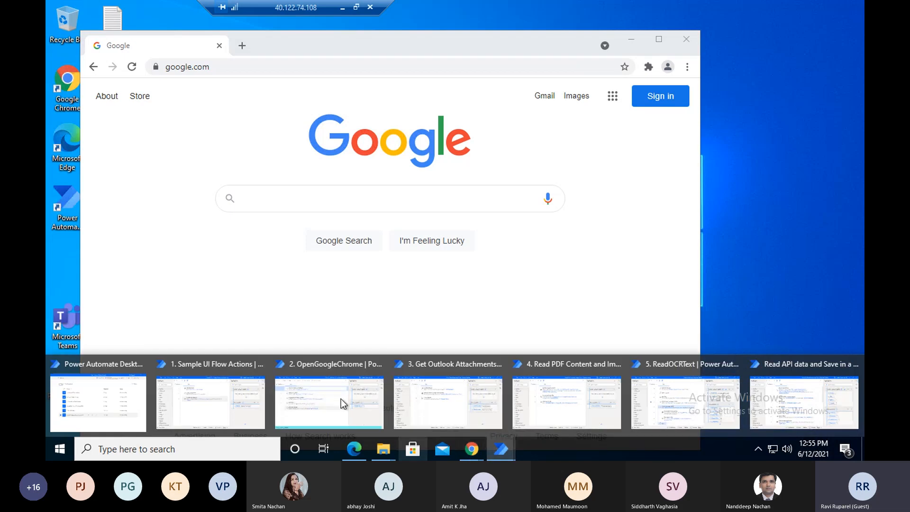
{"action": "left_click", "coordinate": [340, 399]}
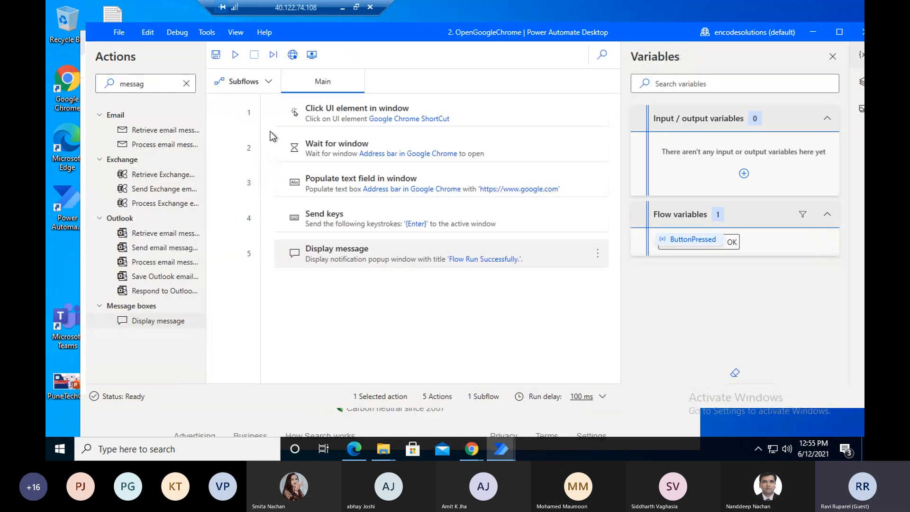
- Examine the Click UI element in window action's settings and preview its Google Chrome ShortCut UI element
{"action": "left_click", "coordinate": [350, 119]}
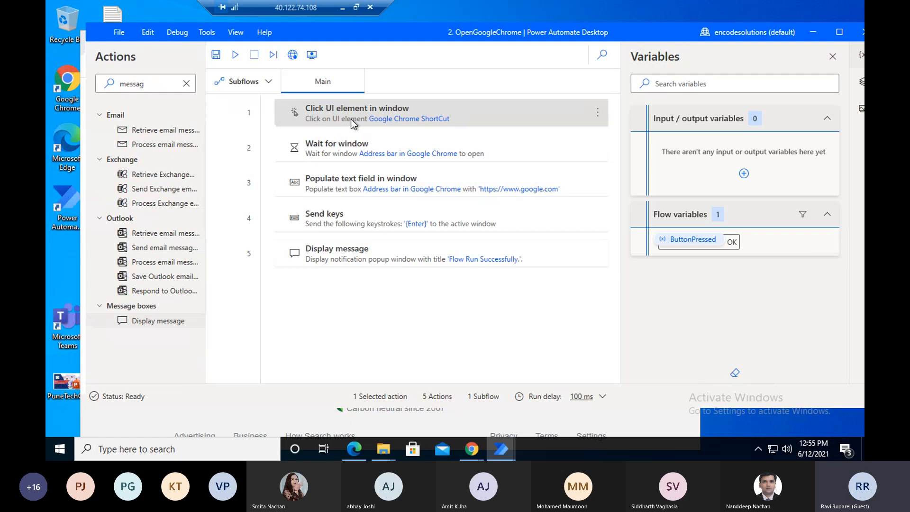
{"action": "double_click", "coordinate": [351, 119]}
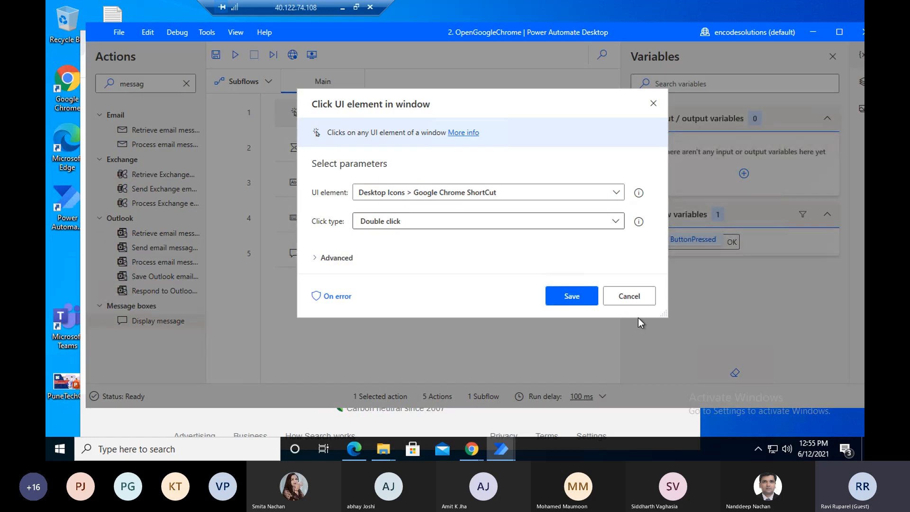
{"action": "left_click", "coordinate": [629, 298]}
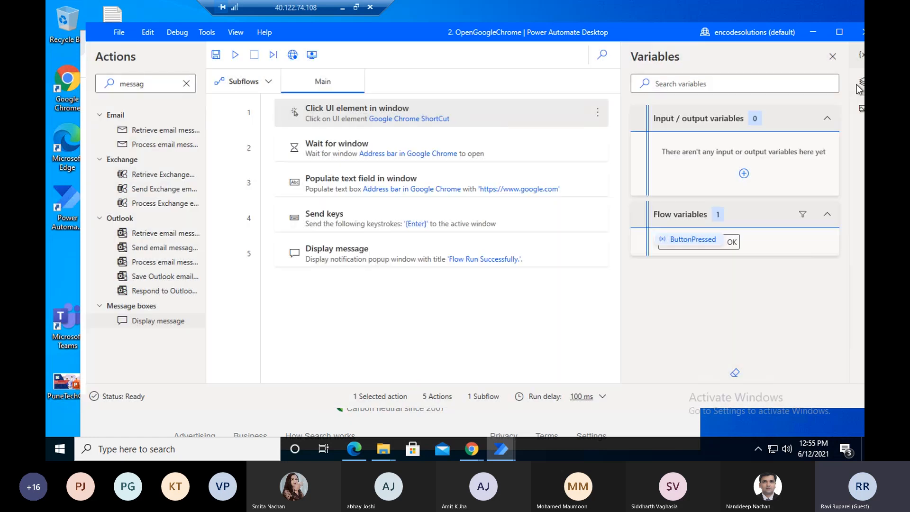
{"action": "left_click", "coordinate": [861, 81]}
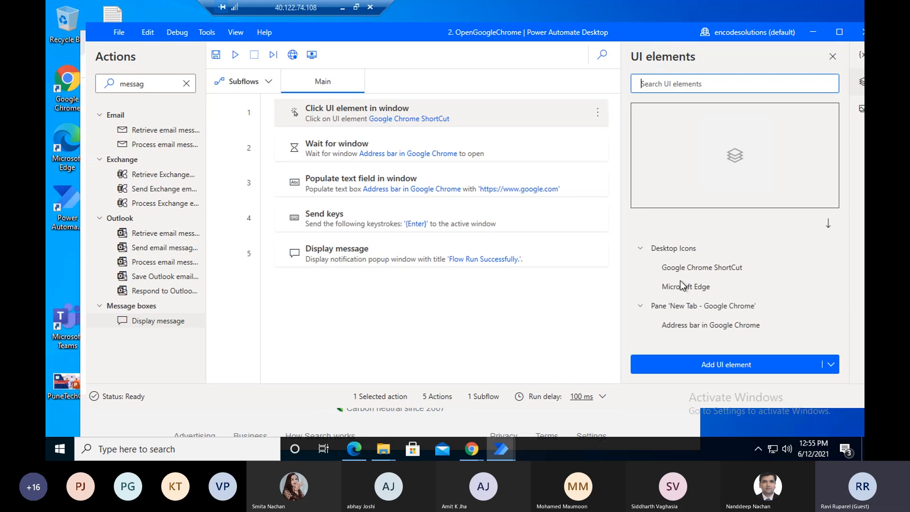
{"action": "left_click", "coordinate": [681, 273]}
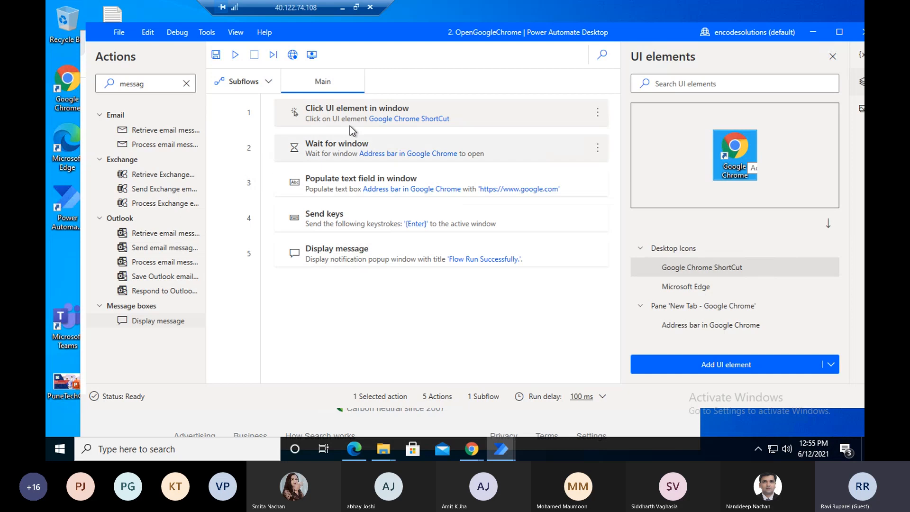
- Examine the Wait for window and Populate text field in window settings, and preview the Address bar in Google Chrome UI element
{"action": "left_click", "coordinate": [366, 150]}
{"action": "double_click", "coordinate": [366, 149]}
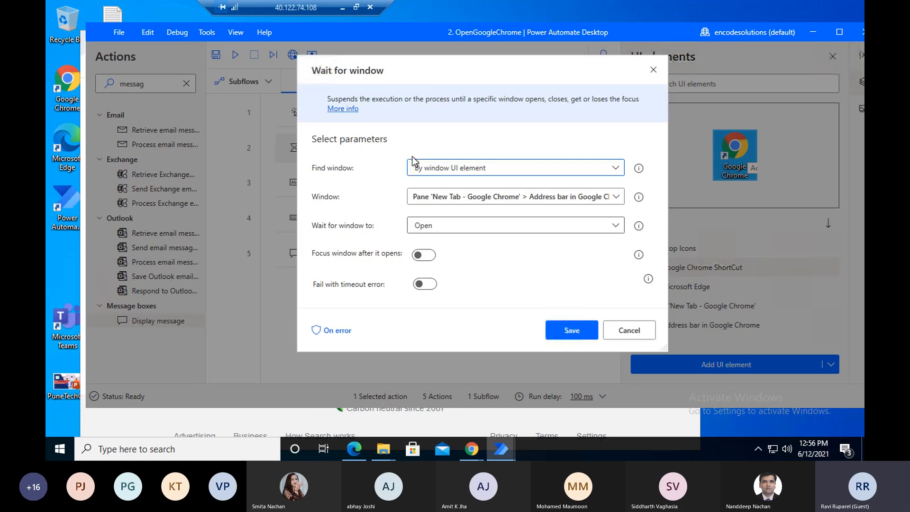
{"action": "left_click", "coordinate": [612, 338]}
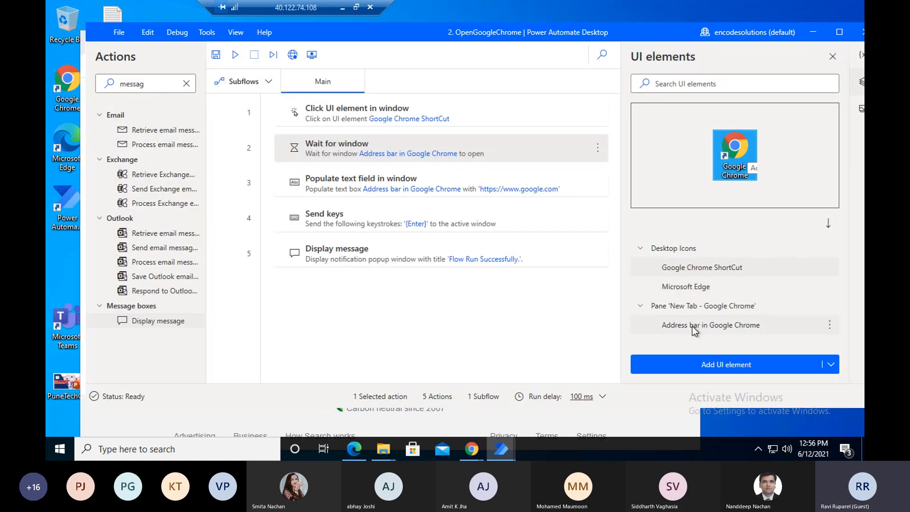
{"action": "left_click", "coordinate": [692, 326]}
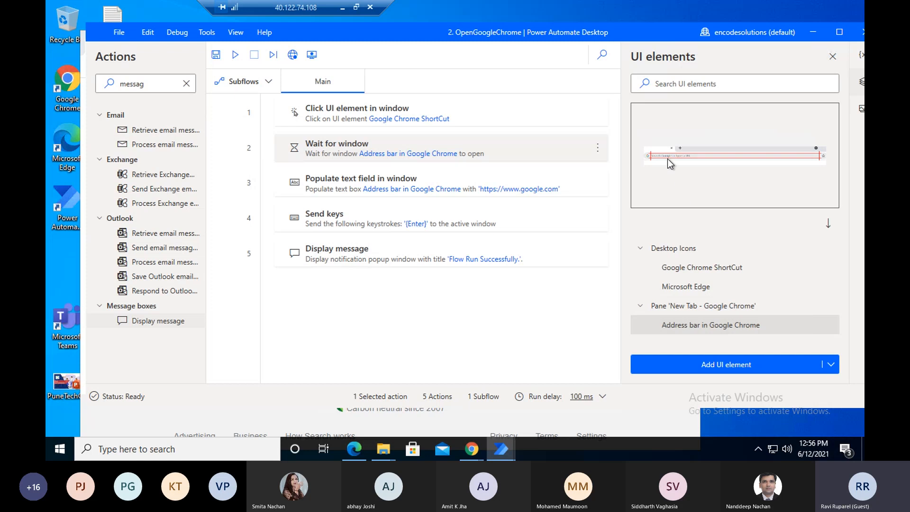
{"action": "mouse_move", "coordinate": [705, 161]}
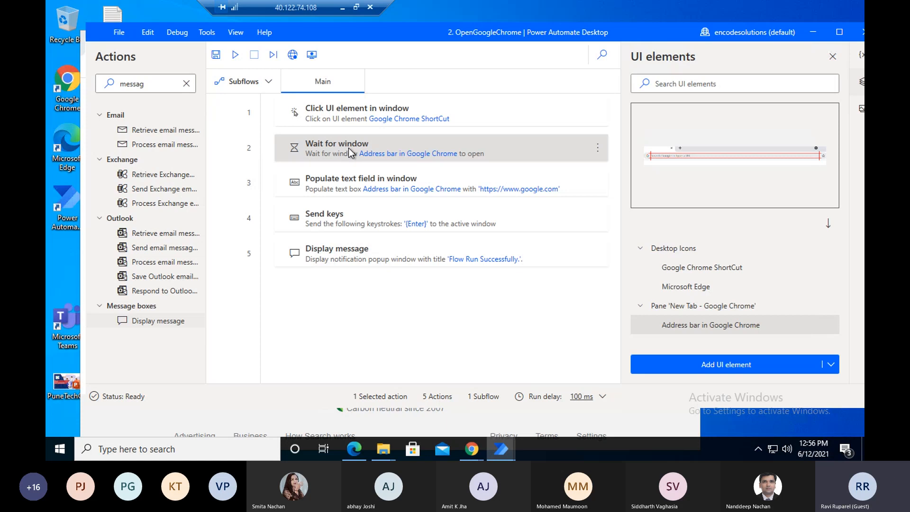
{"action": "double_click", "coordinate": [356, 187]}
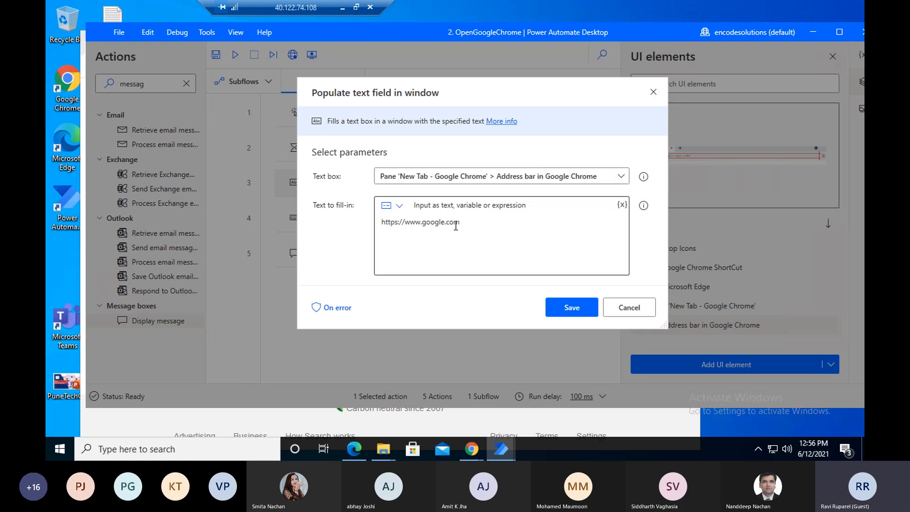
{"action": "left_click", "coordinate": [628, 311]}
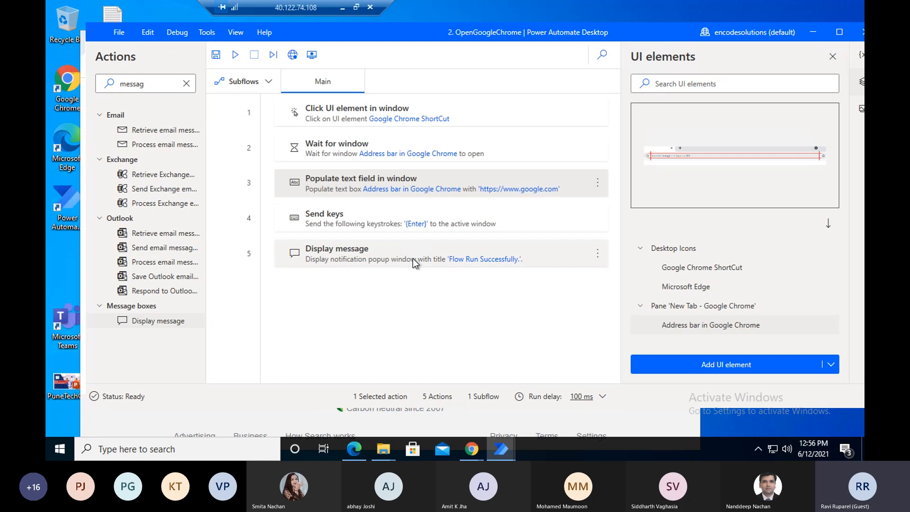
- Switch to the 3. Get Outlook Attachments flow, check the OutlookAttchments folder's contents and return to the flow
{"action": "left_click", "coordinate": [501, 449]}
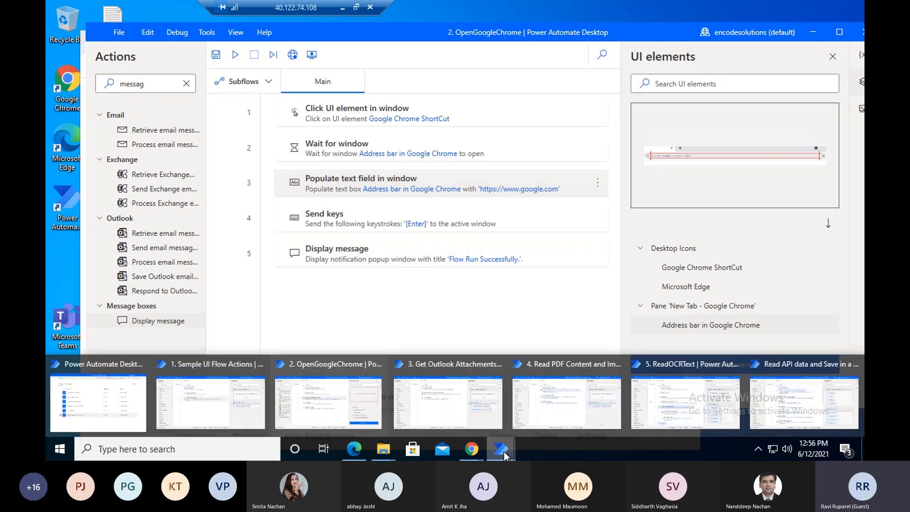
{"action": "left_click", "coordinate": [437, 391]}
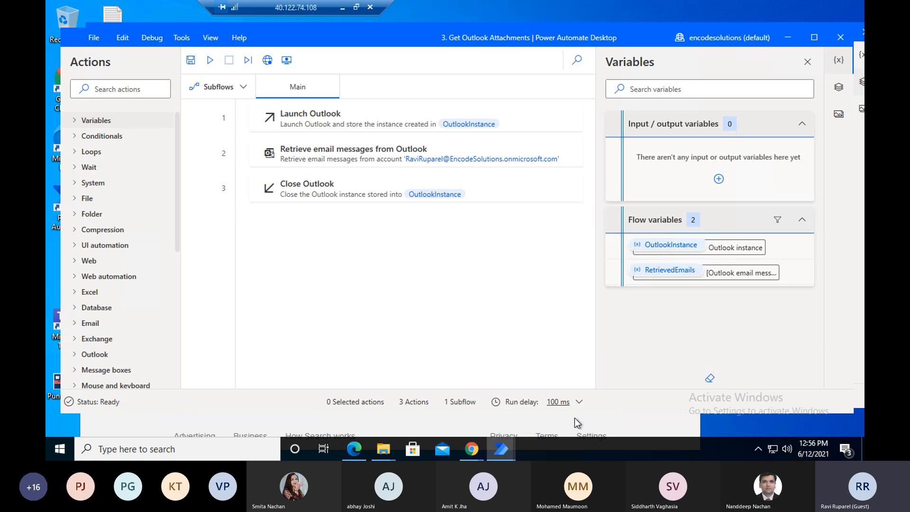
{"action": "mouse_move", "coordinate": [380, 449]}
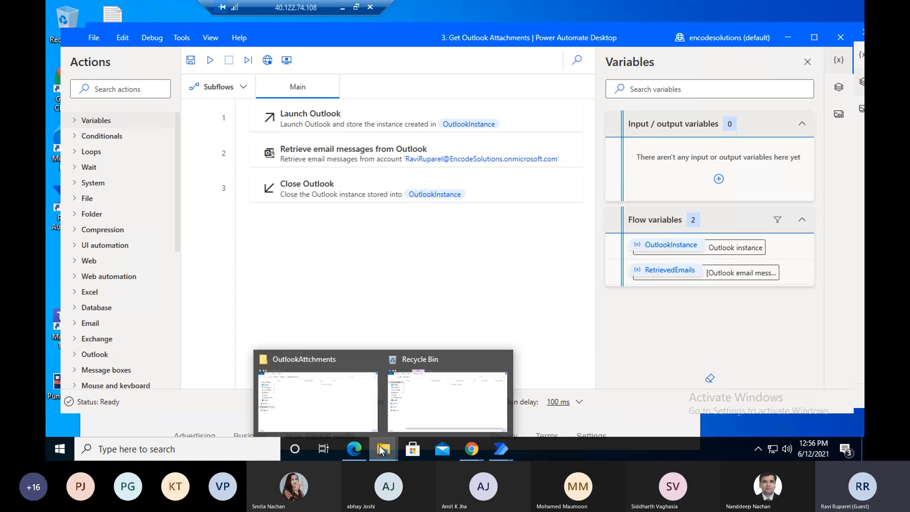
{"action": "left_click", "coordinate": [345, 381]}
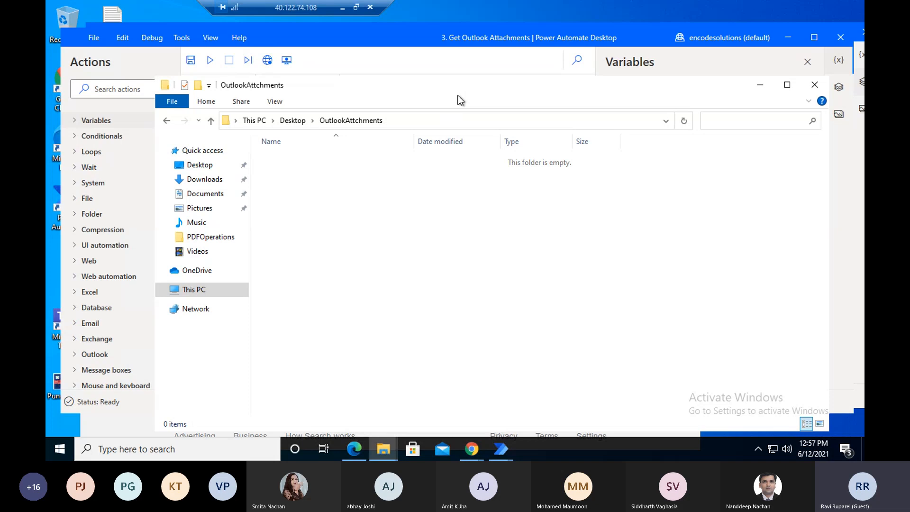
{"action": "left_click", "coordinate": [761, 88]}
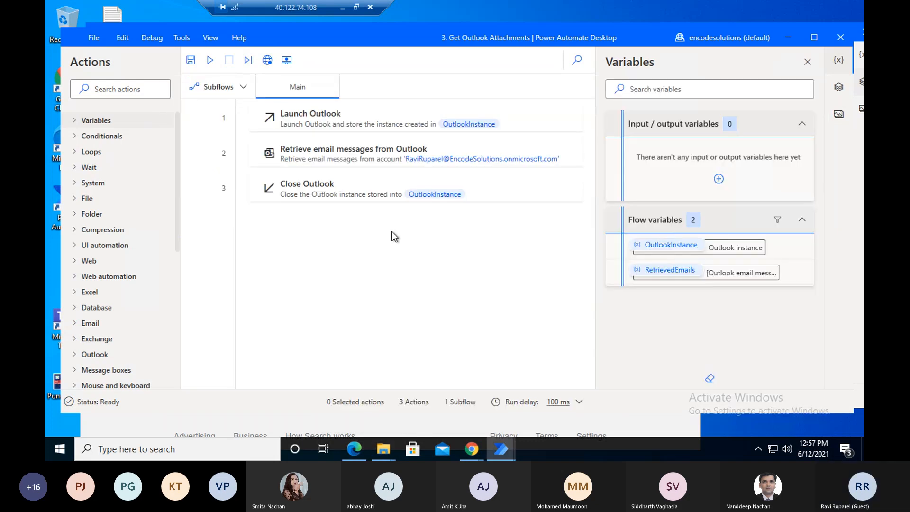
- Run the 3. Get Outlook Attachments flow, check the OutlookAttchments folder for the saved attachment and return to the flow
{"action": "left_click", "coordinate": [209, 67]}
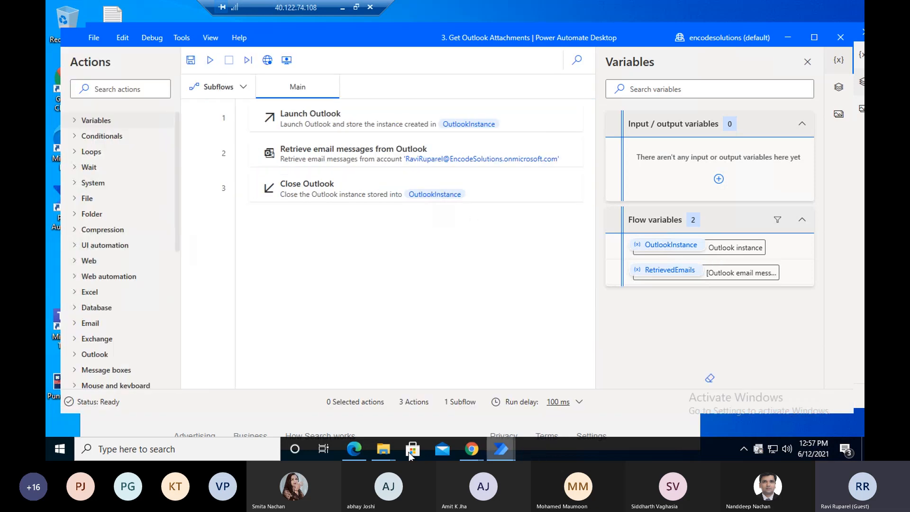
{"action": "mouse_move", "coordinate": [385, 452]}
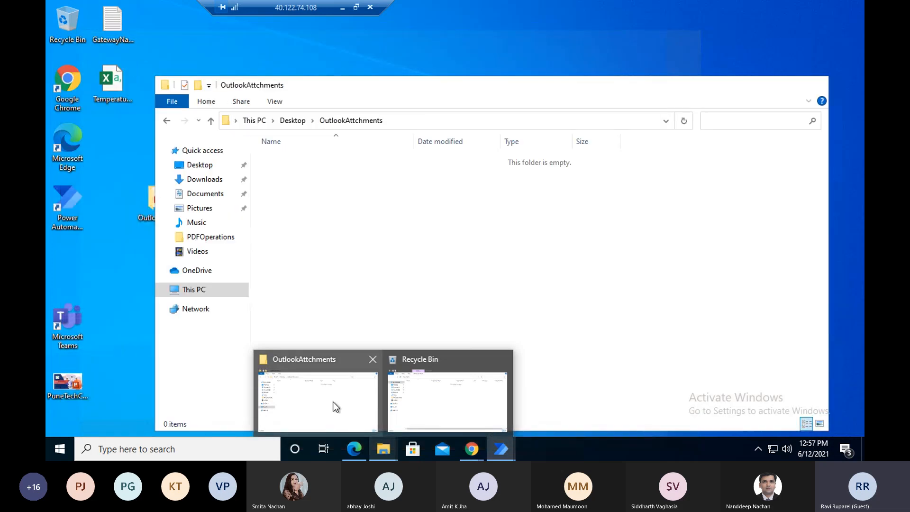
{"action": "left_click", "coordinate": [335, 406]}
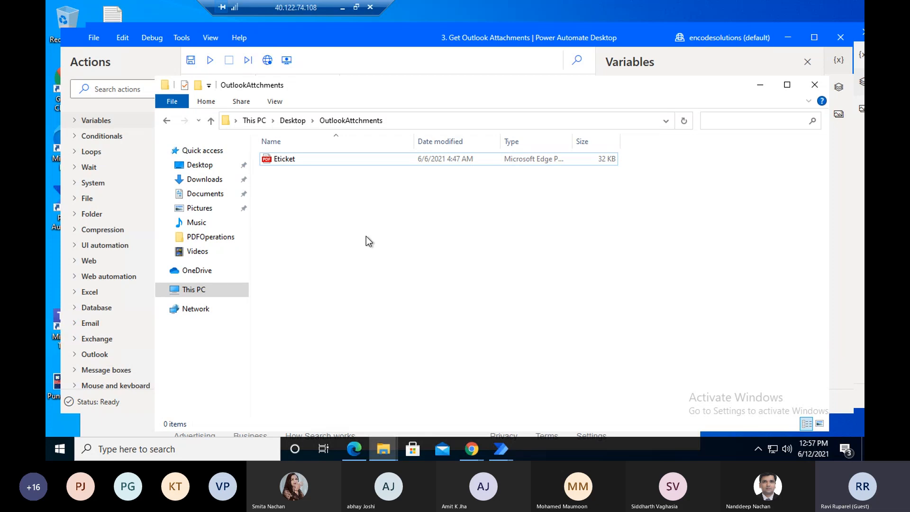
{"action": "left_click", "coordinate": [758, 85]}
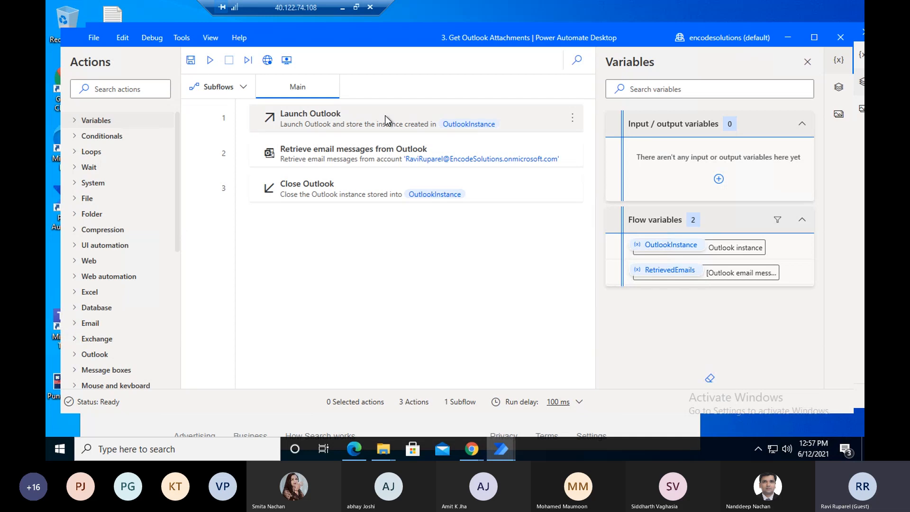
- Examine the Retrieve email messages from Outlook action's account, mail folder, sender filter and attachment options, then close its settings
{"action": "left_click", "coordinate": [361, 153]}
{"action": "double_click", "coordinate": [361, 153]}
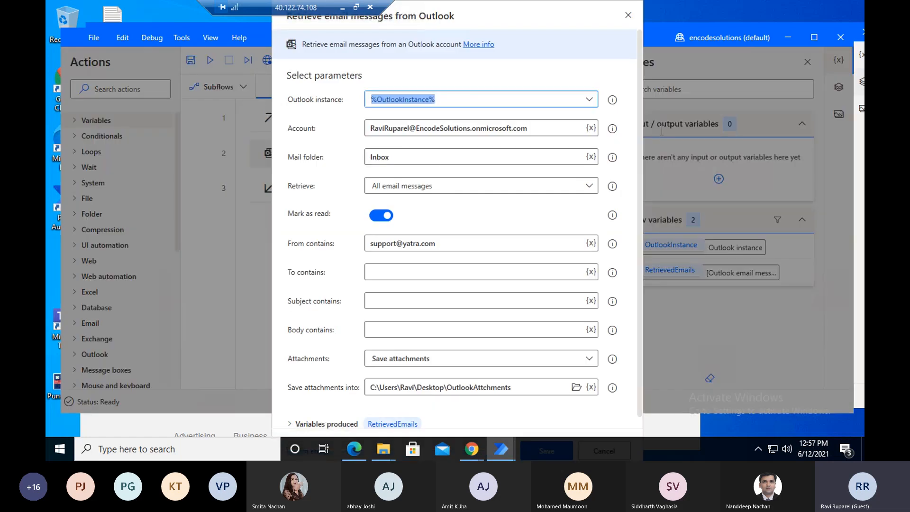
{"action": "left_click", "coordinate": [563, 129]}
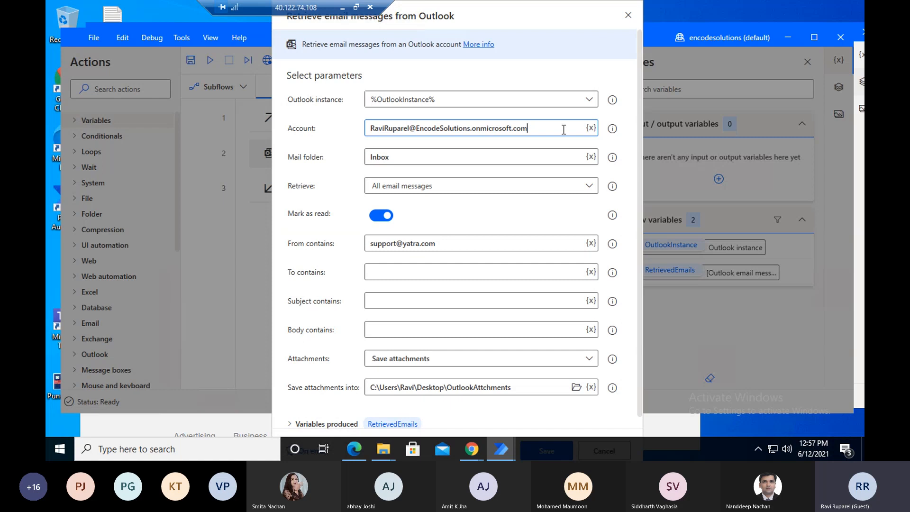
{"action": "left_click", "coordinate": [523, 154]}
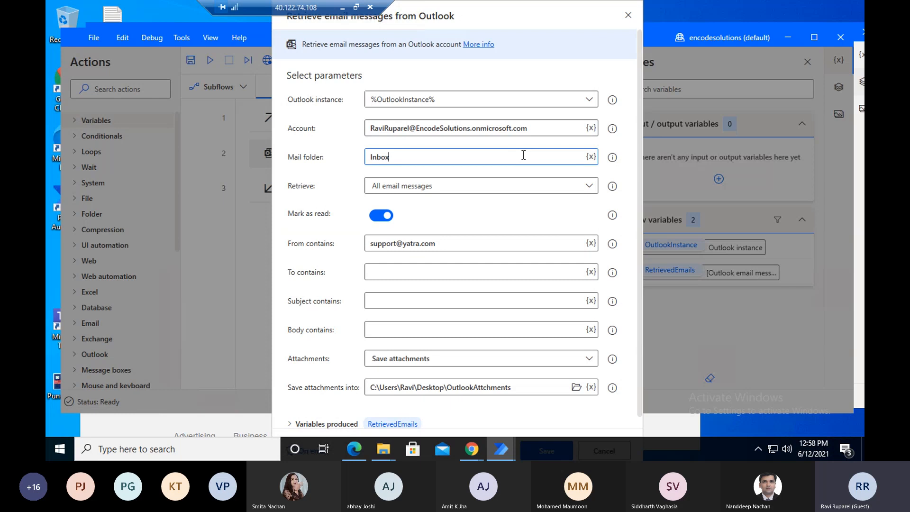
{"action": "left_click", "coordinate": [547, 247]}
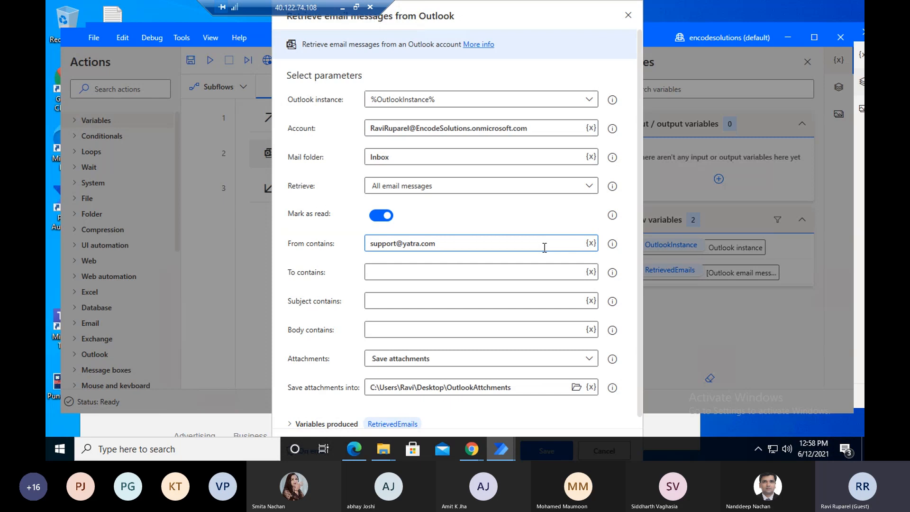
{"action": "key", "text": "ctrl+a"}
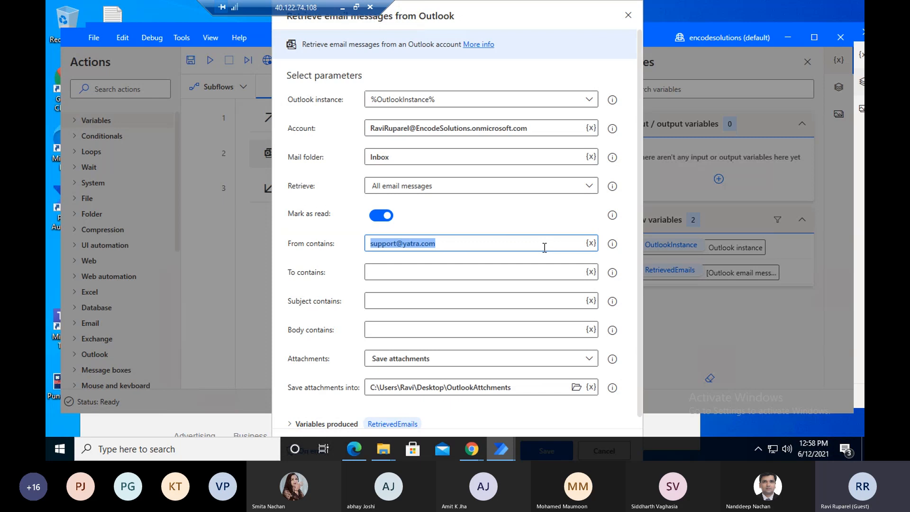
{"action": "left_click", "coordinate": [480, 358]}
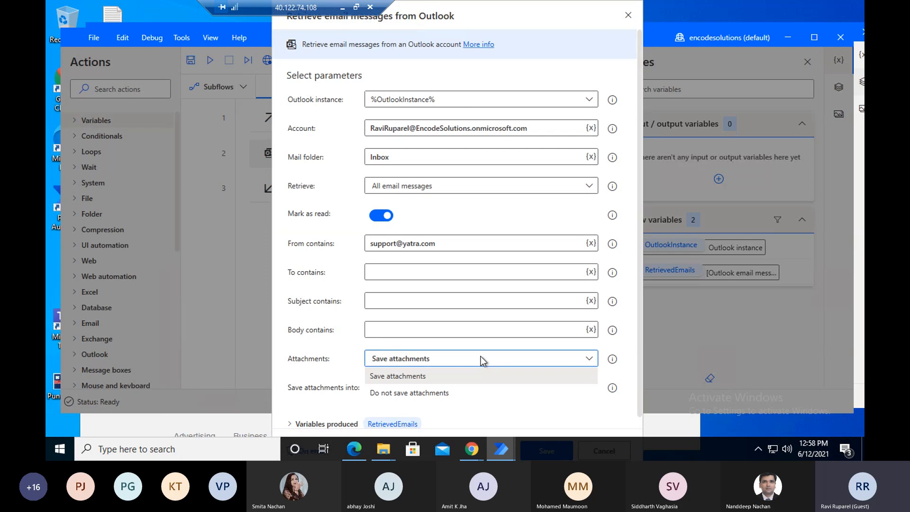
{"action": "left_click", "coordinate": [480, 356]}
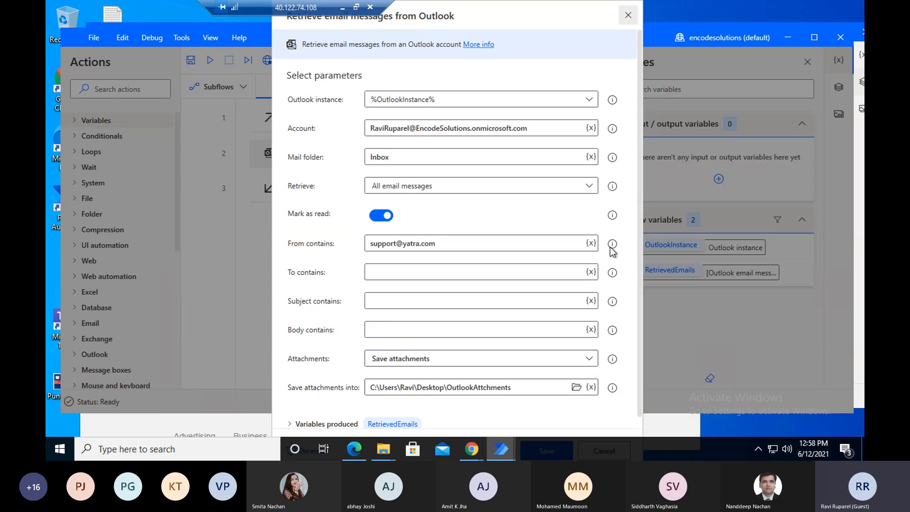
{"action": "left_click", "coordinate": [547, 450]}
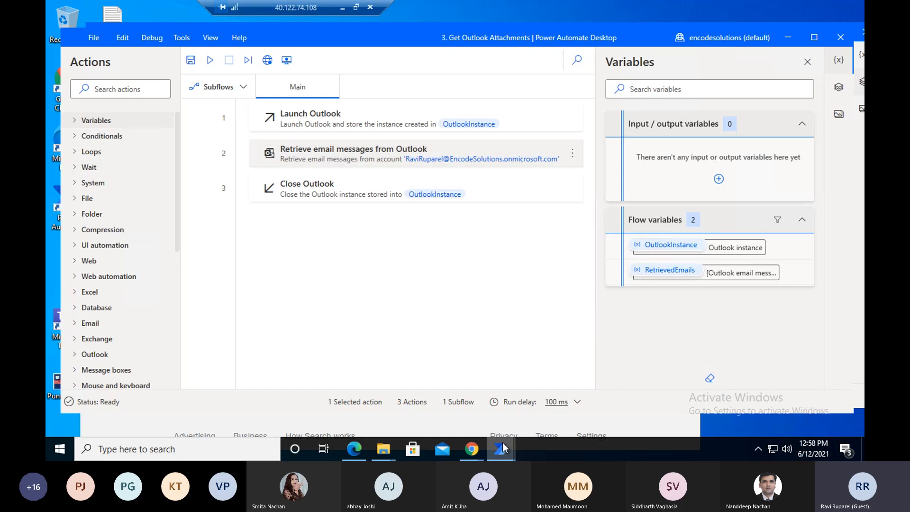
- Switch to the 4. Read PDF Content and Images flow and examine the Desktop's PDFOperations folder and its Images subfolder
{"action": "mouse_move", "coordinate": [506, 446]}
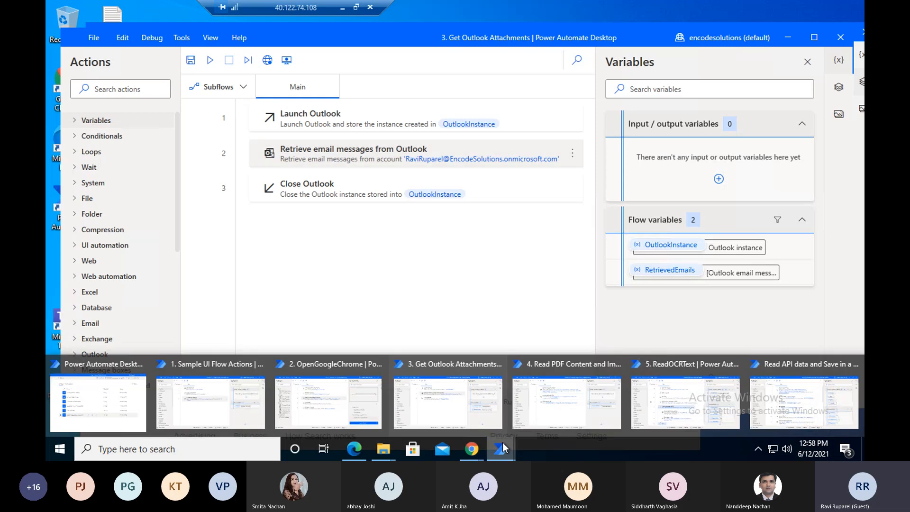
{"action": "left_click", "coordinate": [567, 386]}
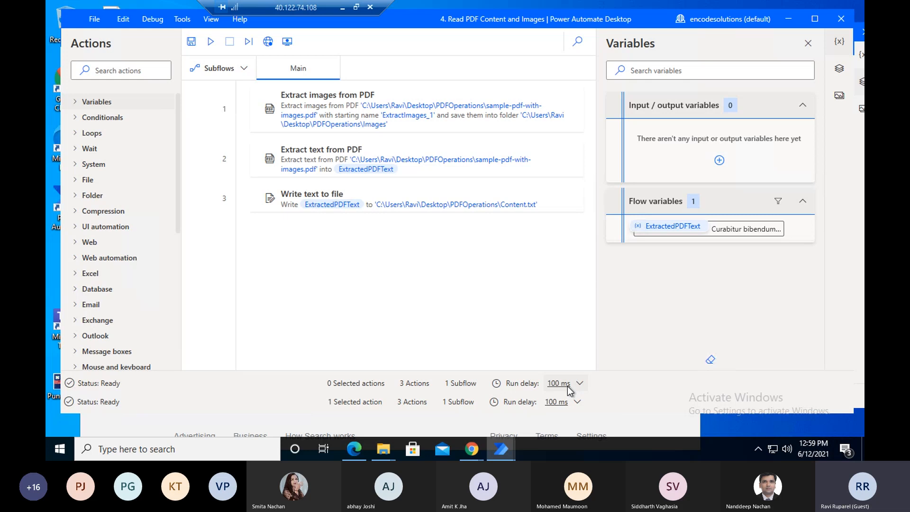
{"action": "left_click", "coordinate": [388, 453]}
{"action": "left_click", "coordinate": [337, 414]}
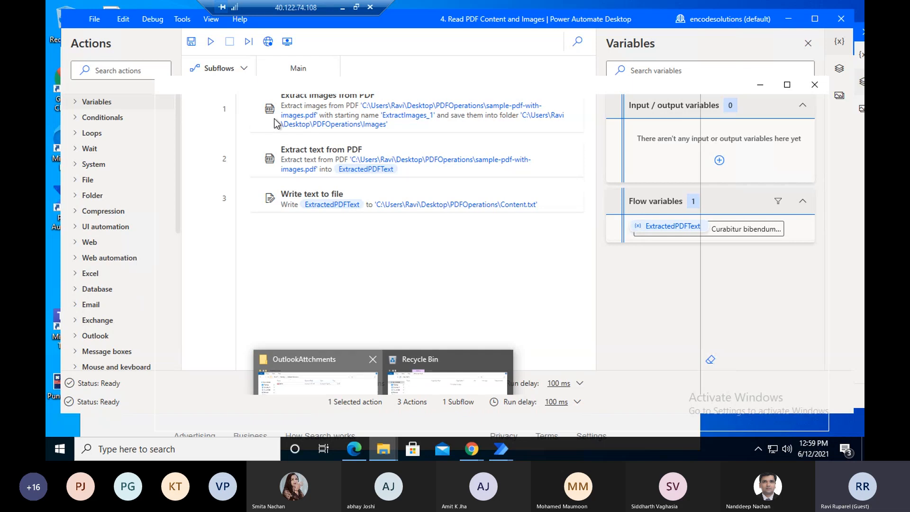
{"action": "left_click", "coordinate": [289, 124]}
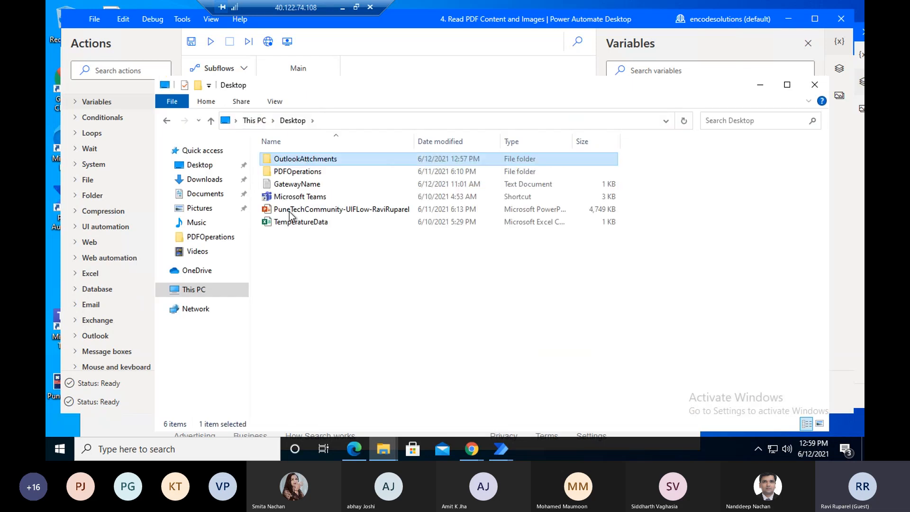
{"action": "double_click", "coordinate": [300, 172]}
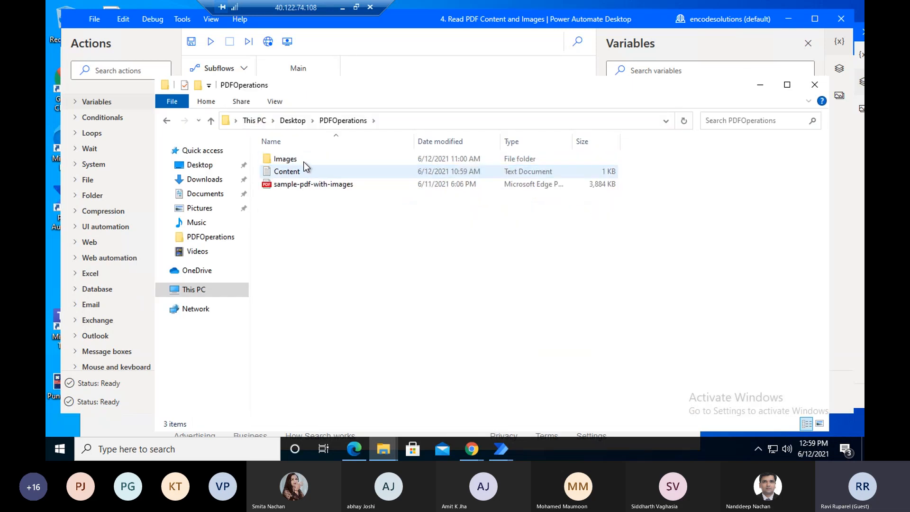
{"action": "double_click", "coordinate": [303, 160]}
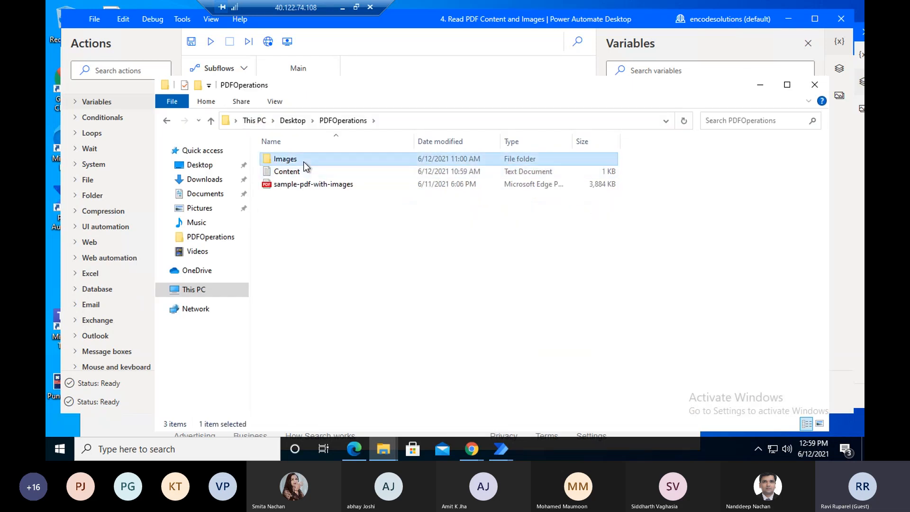
{"action": "left_click", "coordinate": [343, 120]}
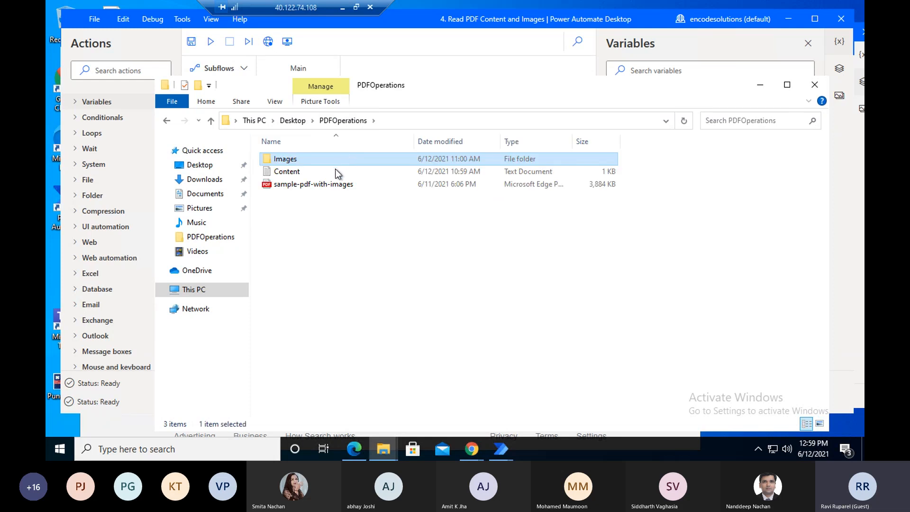
- Check the Content text file and look through sample-pdf-with-images.pdf in the PDFOperations folder, then close both
{"action": "double_click", "coordinate": [333, 173]}
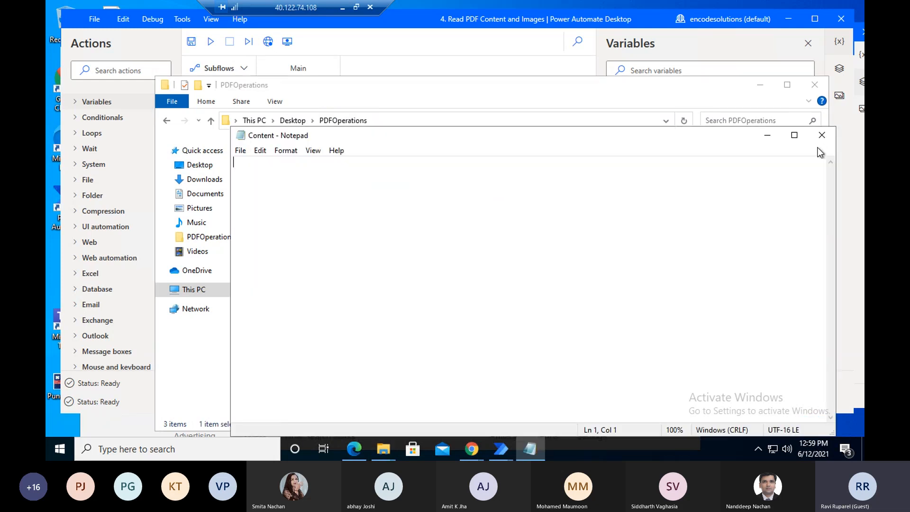
{"action": "left_click", "coordinate": [822, 135]}
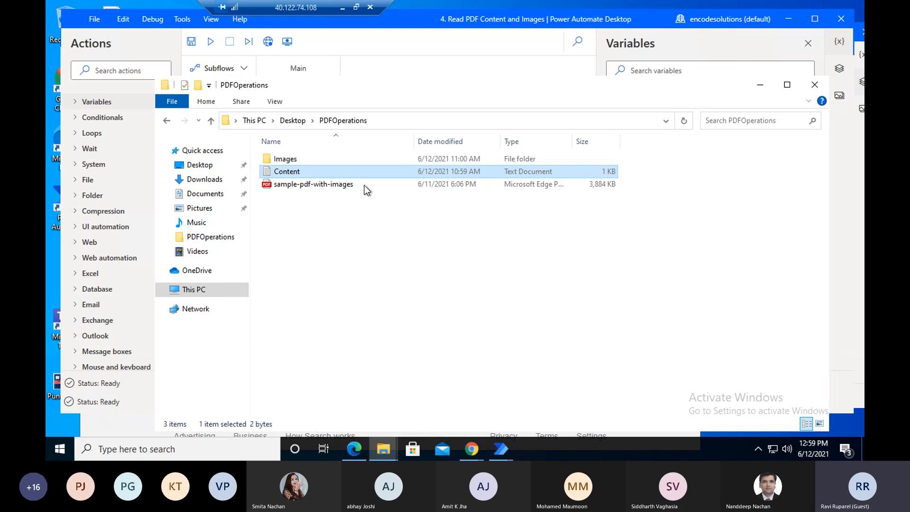
{"action": "double_click", "coordinate": [364, 187]}
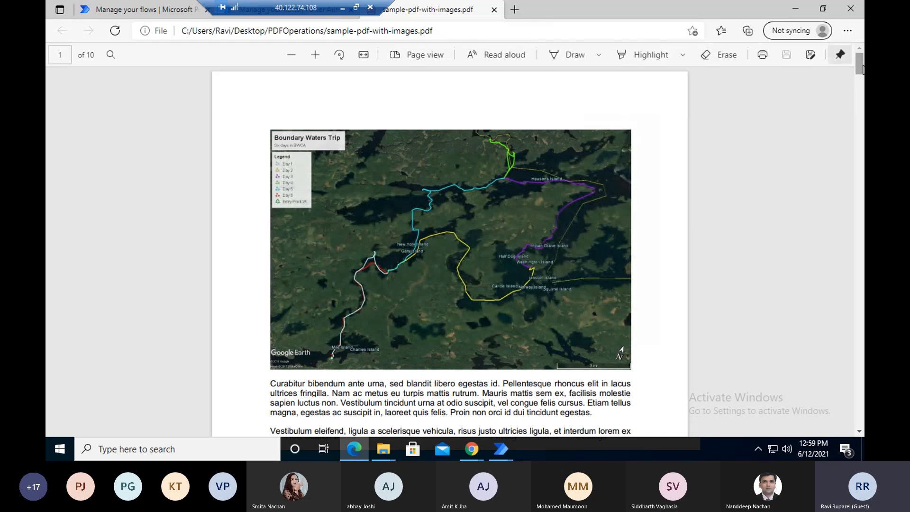
{"action": "scroll", "coordinate": [862, 83], "scroll_direction": "down", "scroll_amount": 1}
{"action": "scroll", "coordinate": [862, 83], "scroll_direction": "down", "scroll_amount": 3}
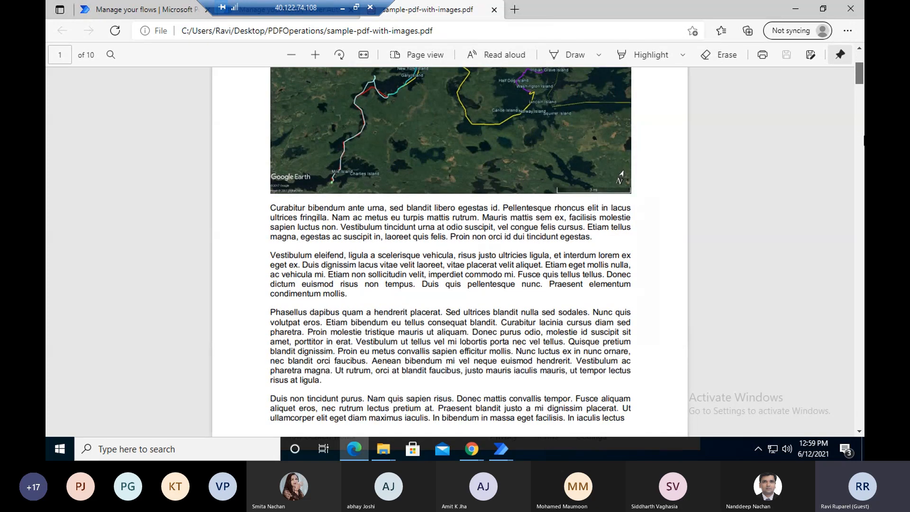
{"action": "scroll", "coordinate": [449, 251], "scroll_direction": "down", "scroll_amount": 6}
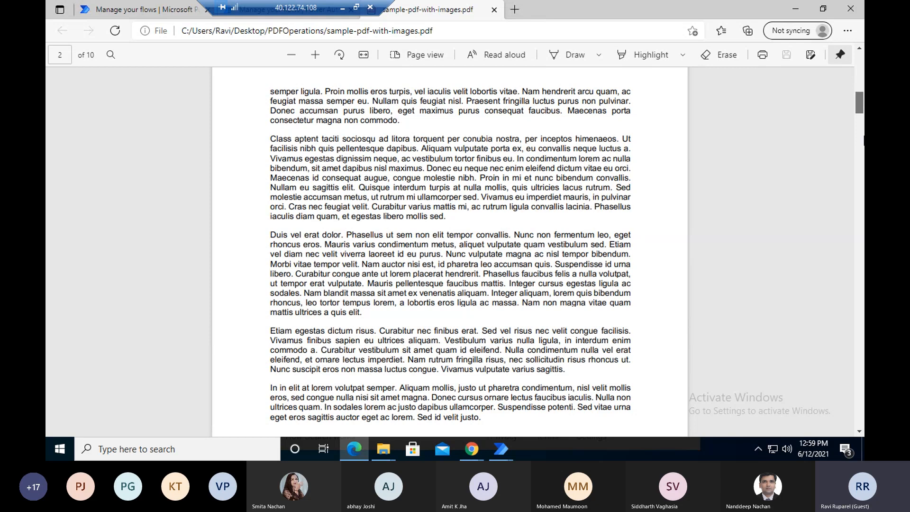
{"action": "scroll", "coordinate": [862, 141], "scroll_direction": "down", "scroll_amount": 5}
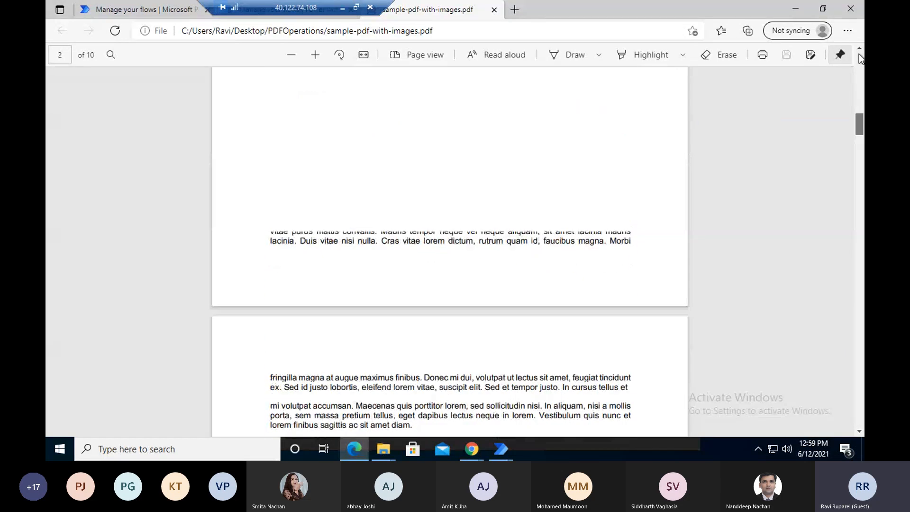
{"action": "left_click", "coordinate": [494, 10]}
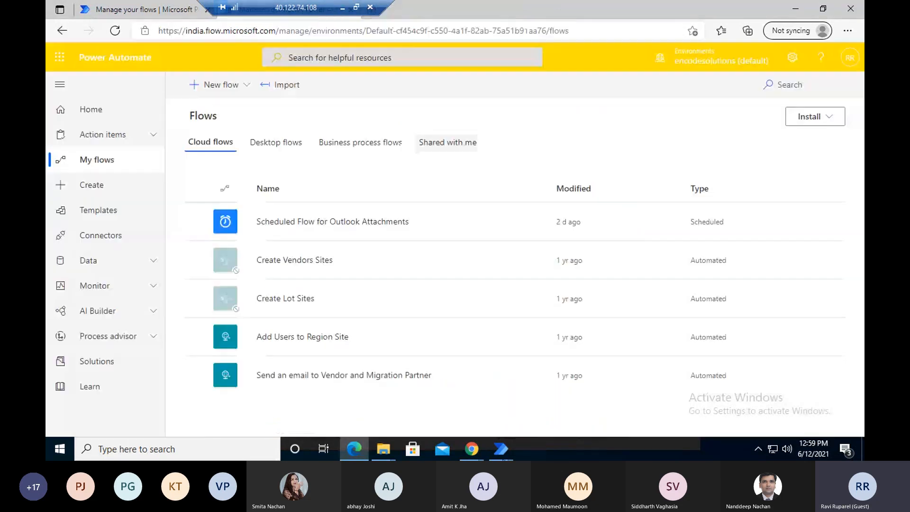
- Run the 4. Read PDF Content and Images flow, check the Images folder and Content file for the extracted output and return to the flow
{"action": "left_click", "coordinate": [501, 454]}
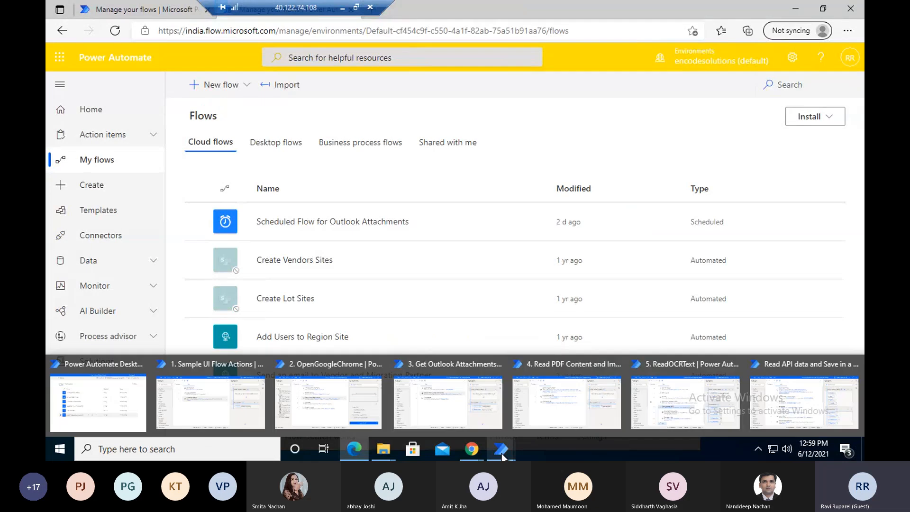
{"action": "left_click", "coordinate": [539, 417]}
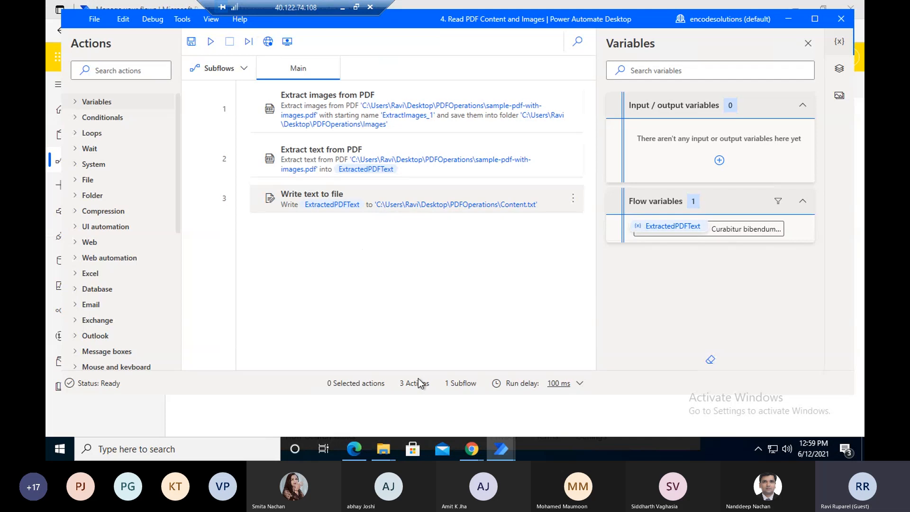
{"action": "mouse_move", "coordinate": [390, 452]}
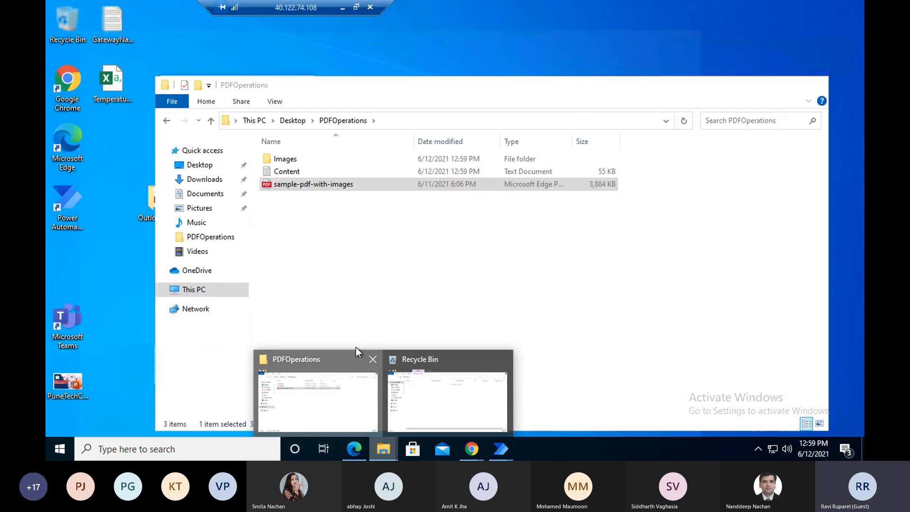
{"action": "left_click", "coordinate": [295, 372]}
{"action": "double_click", "coordinate": [283, 158]}
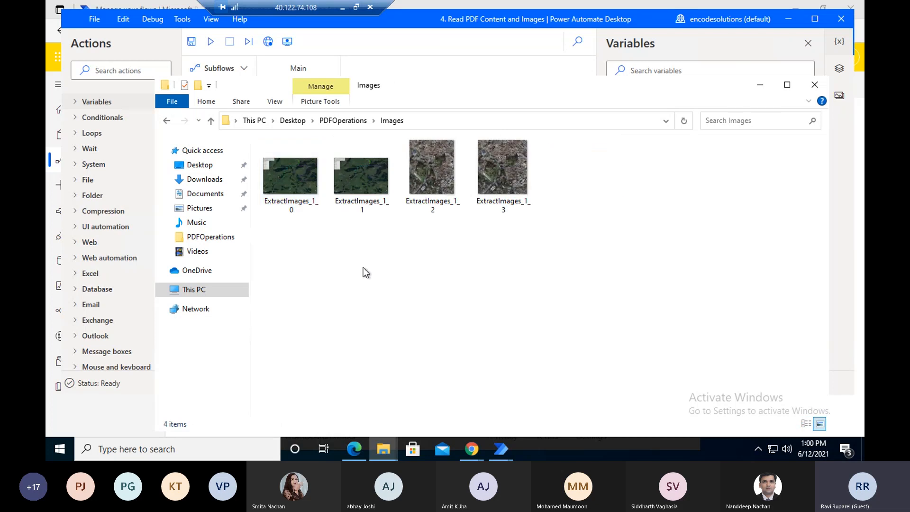
{"action": "left_click", "coordinate": [350, 120]}
{"action": "double_click", "coordinate": [321, 172]}
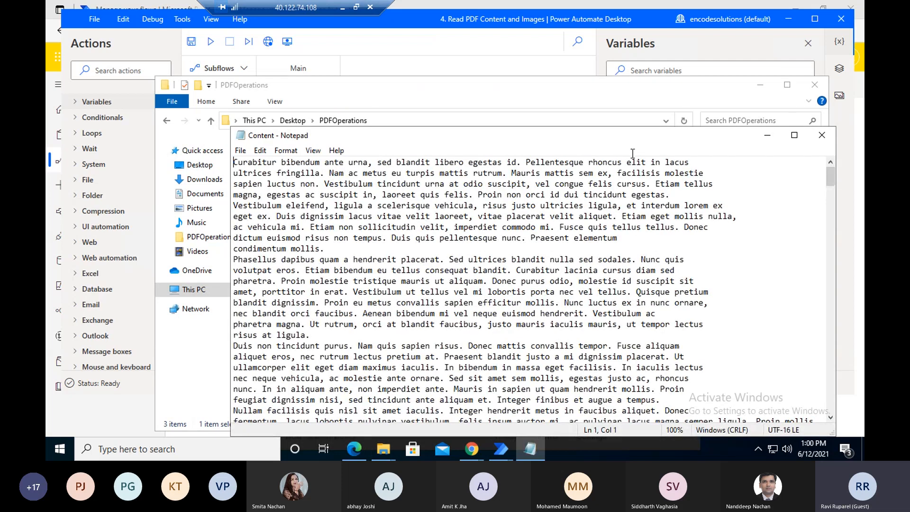
{"action": "left_click", "coordinate": [821, 136]}
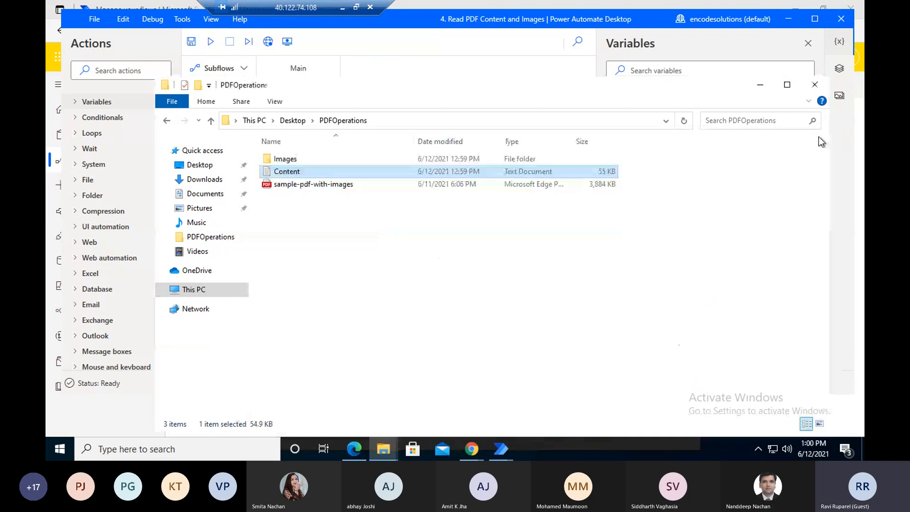
{"action": "left_click", "coordinate": [761, 86]}
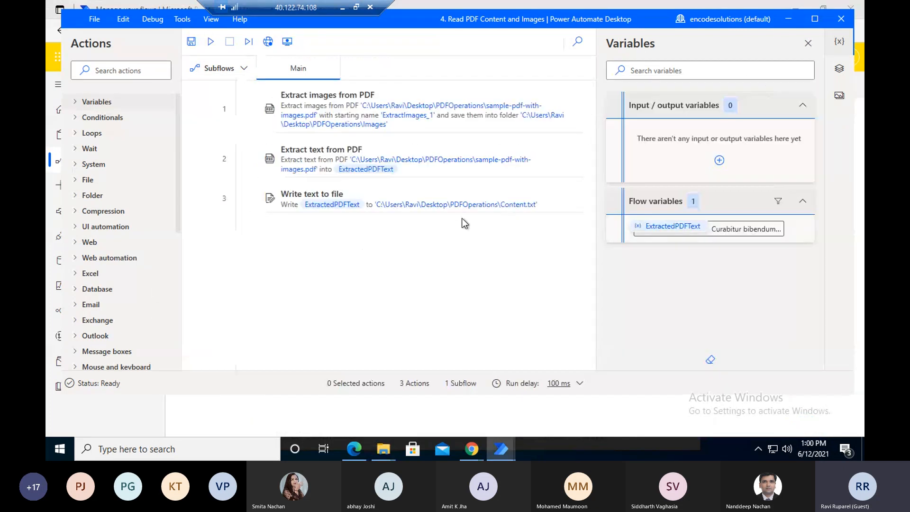
- Examine the Extract images from PDF action's source file, page range, image name and save folder, then close its settings
{"action": "left_click", "coordinate": [396, 111]}
{"action": "double_click", "coordinate": [396, 111]}
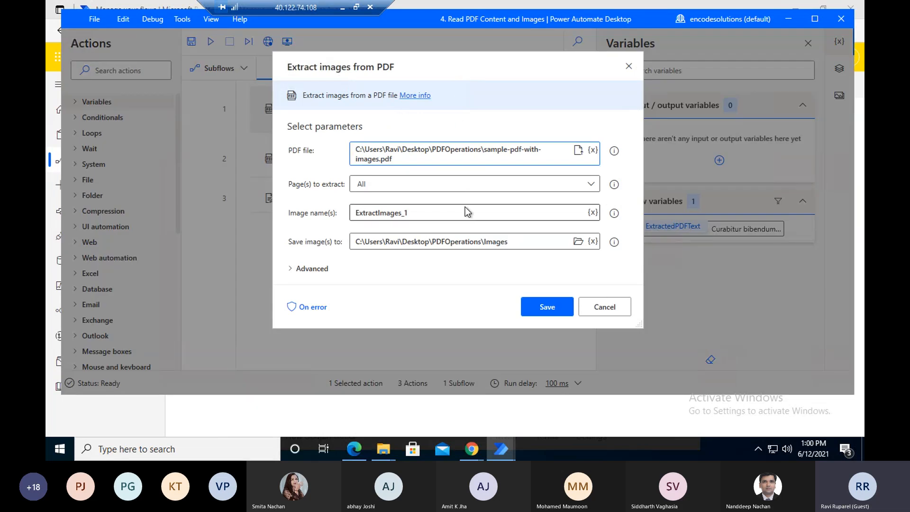
{"action": "mouse_move", "coordinate": [464, 207]}
{"action": "left_click", "coordinate": [460, 213]}
{"action": "key", "text": "ctrl+a"}
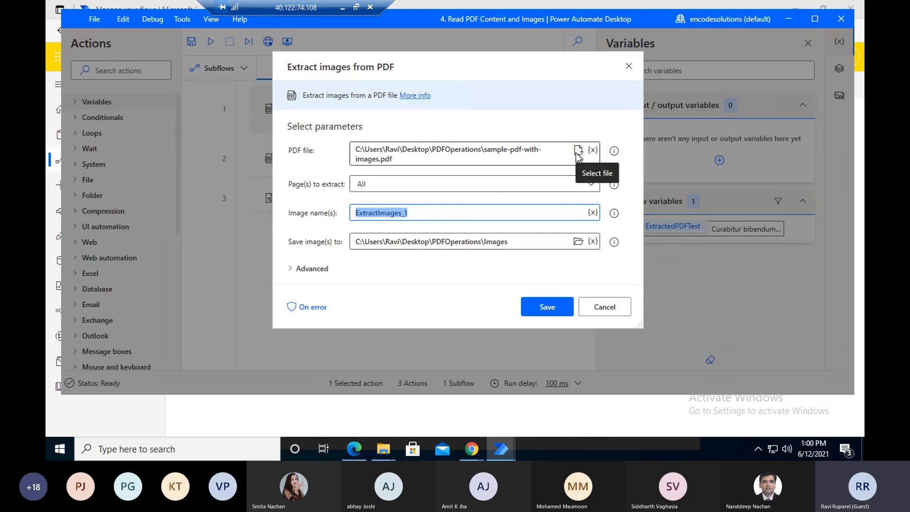
{"action": "left_click", "coordinate": [520, 187]}
{"action": "left_click", "coordinate": [520, 187]}
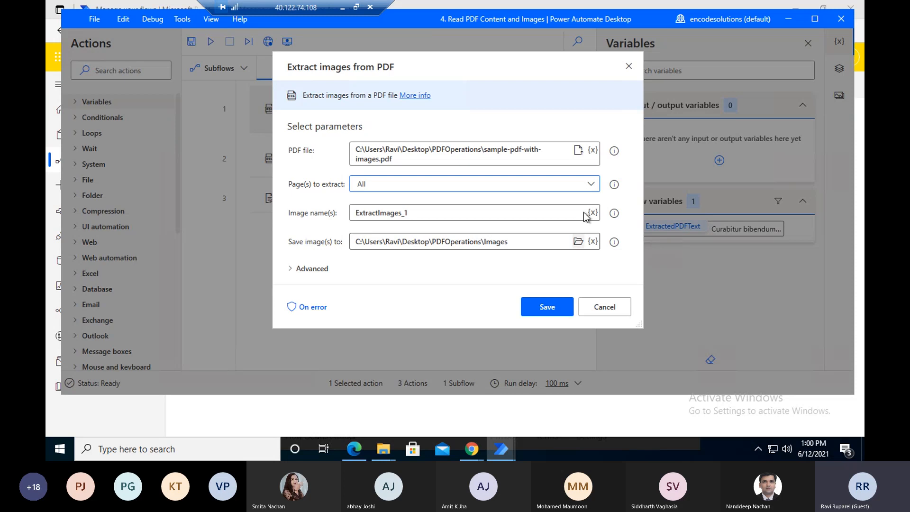
{"action": "left_click", "coordinate": [629, 69]}
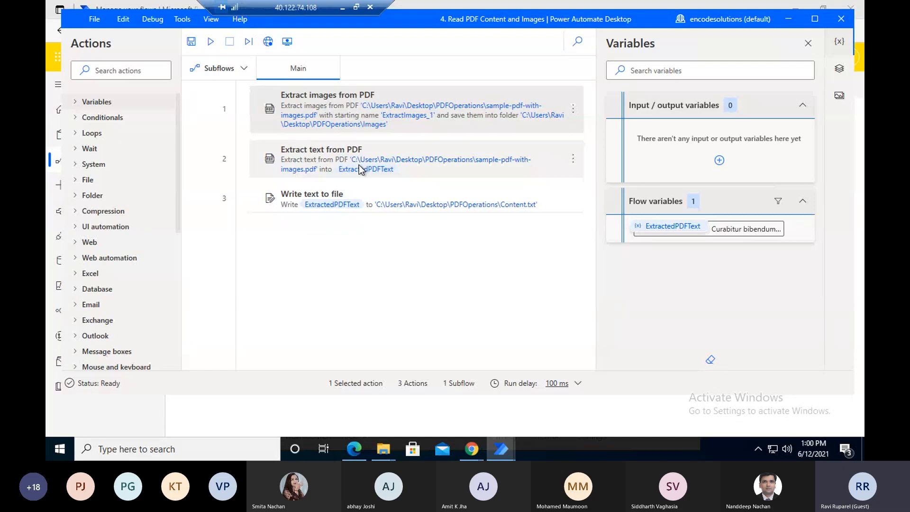
- Examine the Extract text from PDF action's source file, page range and produced variable, then close its settings unchanged
{"action": "double_click", "coordinate": [359, 165]}
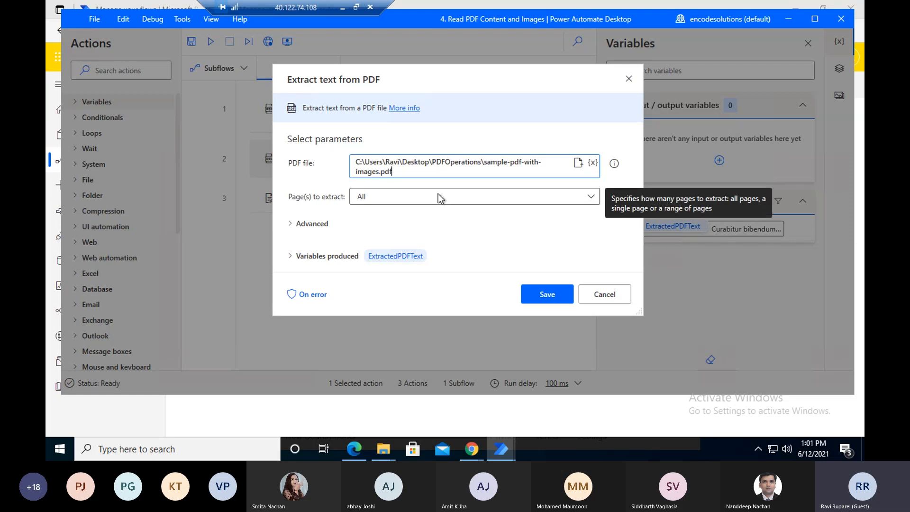
{"action": "left_click", "coordinate": [618, 295]}
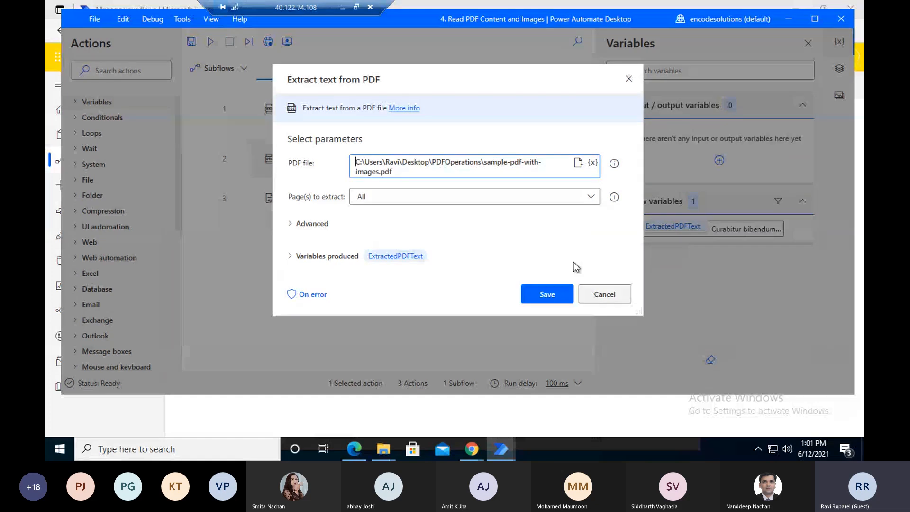
{"action": "key", "text": "Escape"}
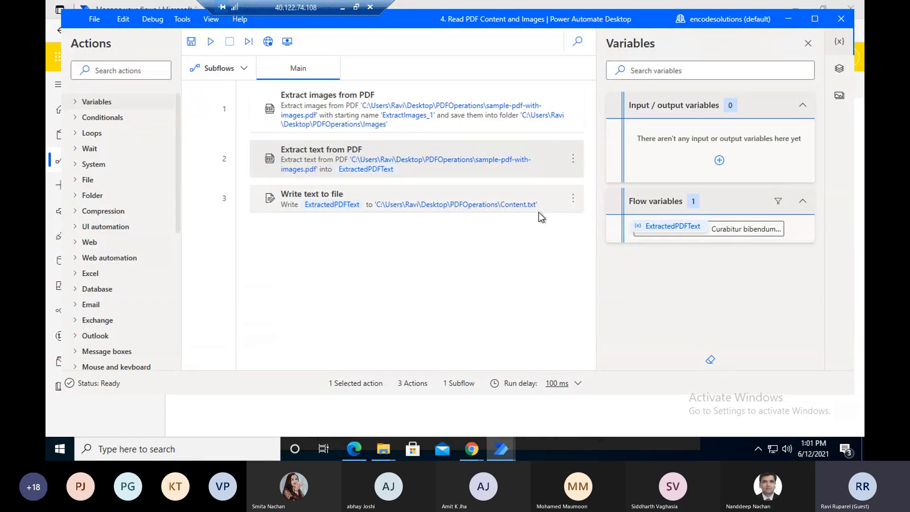
- Examine the Write text to file action's file path, text variable, existing-file choices and encoding options, then cancel its settings
{"action": "double_click", "coordinate": [481, 196]}
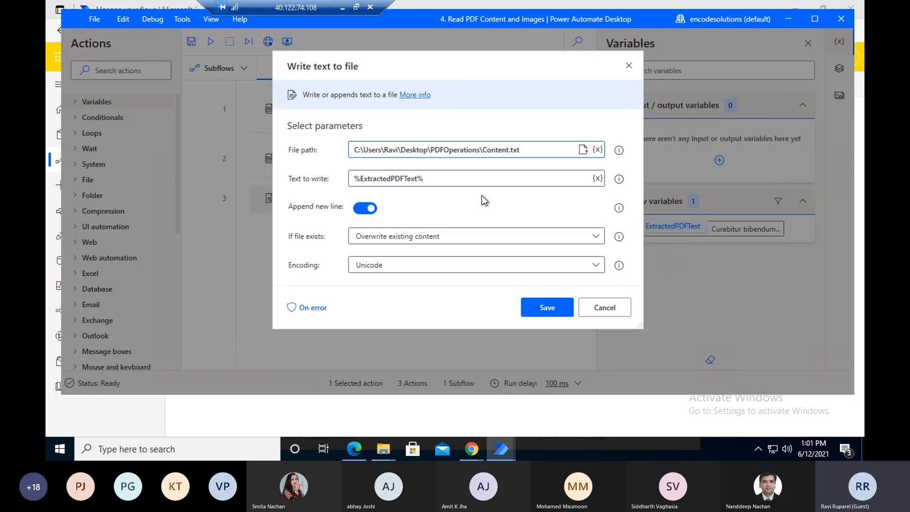
{"action": "left_click", "coordinate": [547, 148]}
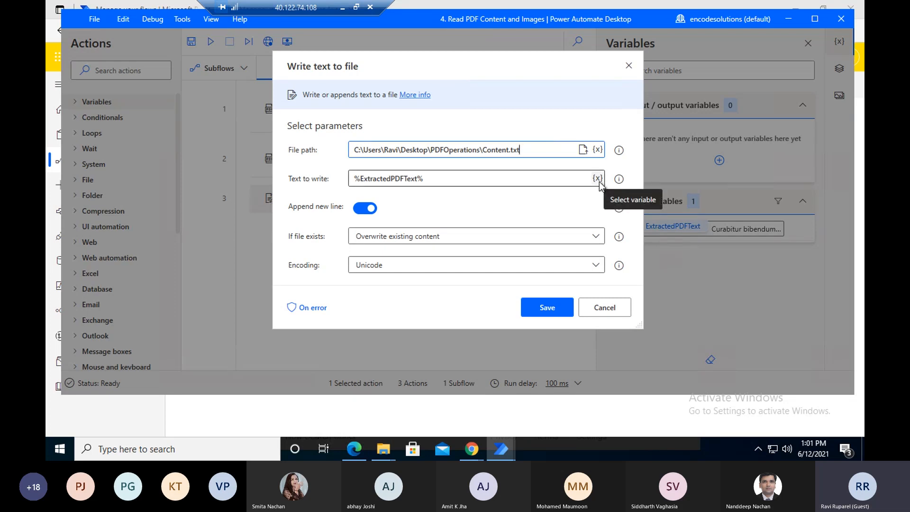
{"action": "left_click", "coordinate": [469, 237]}
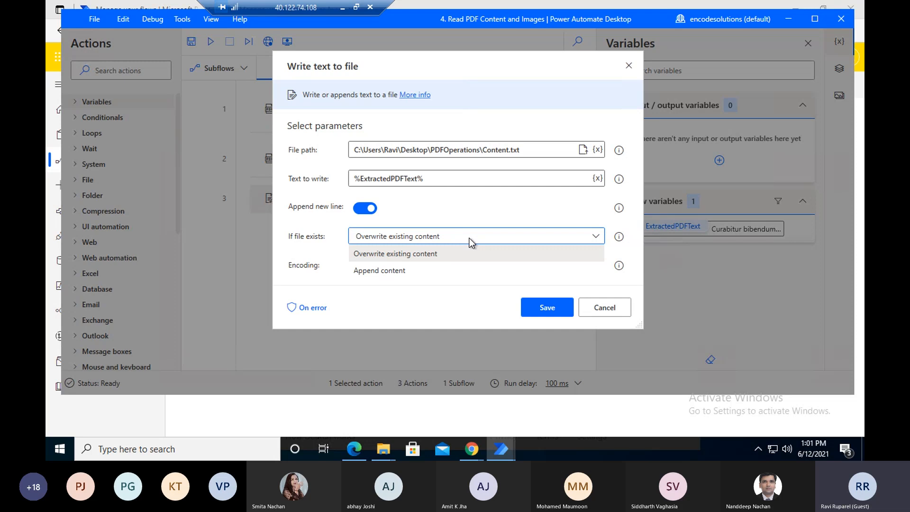
{"action": "left_click", "coordinate": [469, 237]}
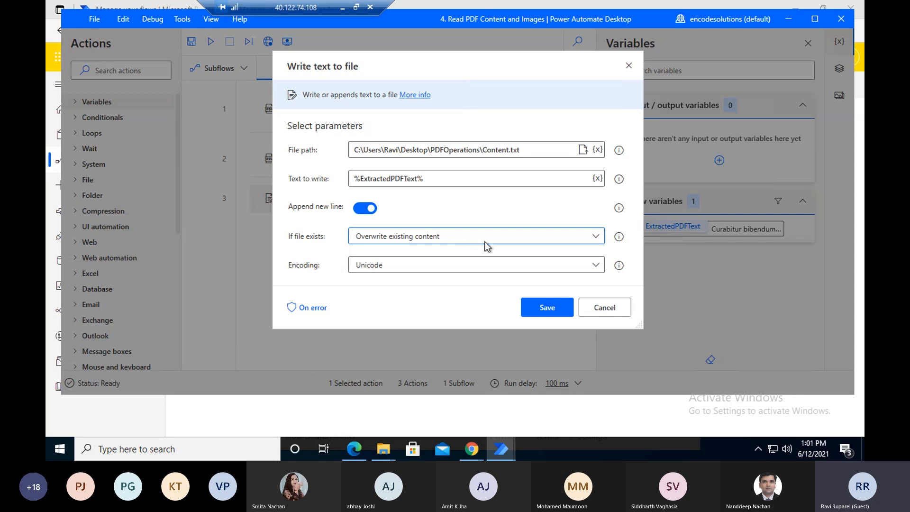
{"action": "left_click", "coordinate": [505, 275]}
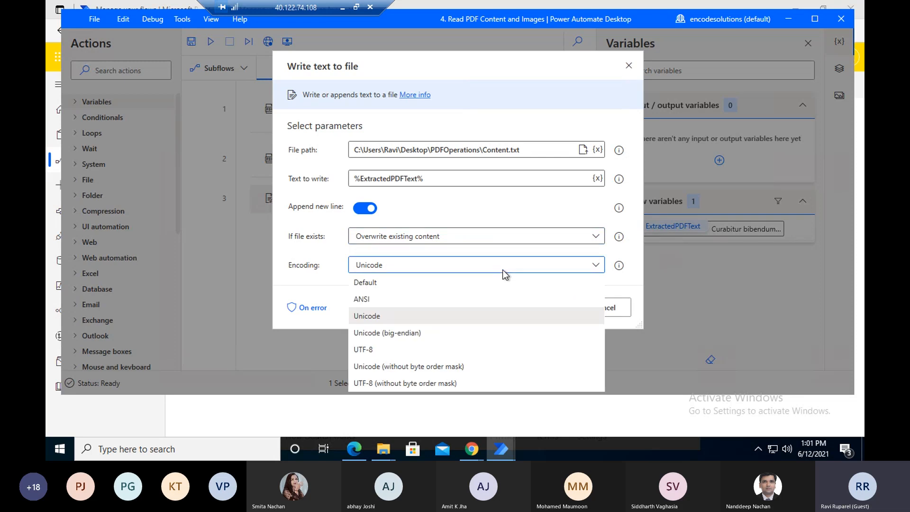
{"action": "left_click", "coordinate": [506, 275]}
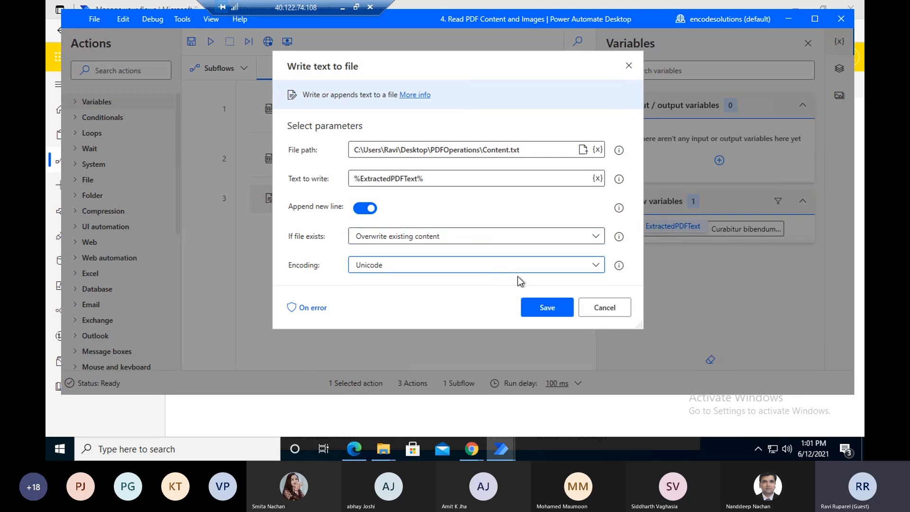
{"action": "left_click", "coordinate": [587, 315]}
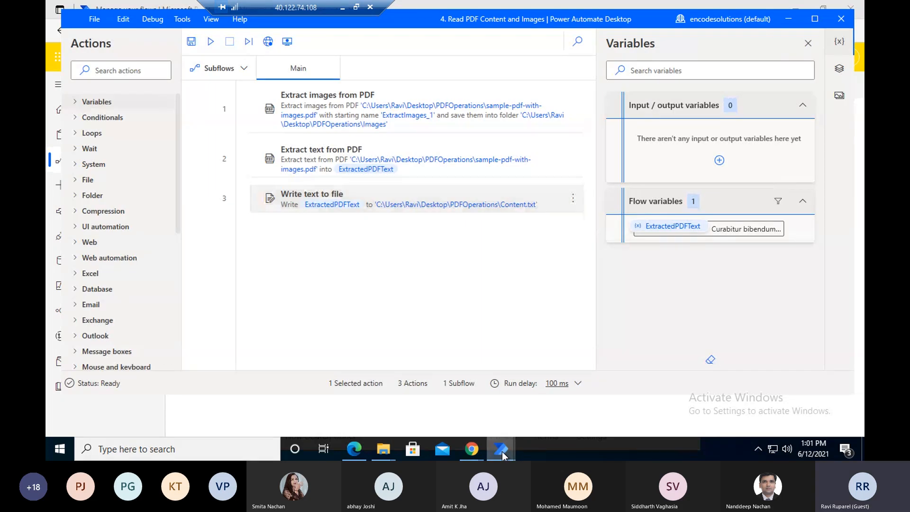
- Switch to the 5. ReadOCRText flow, check the contents of the Desktop's GatewayName text file and close the file
{"action": "mouse_move", "coordinate": [502, 451]}
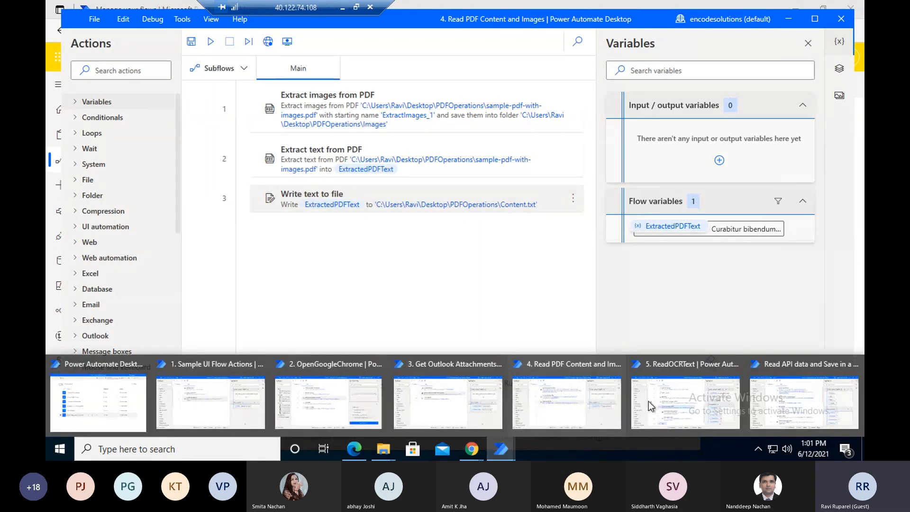
{"action": "left_click", "coordinate": [676, 398]}
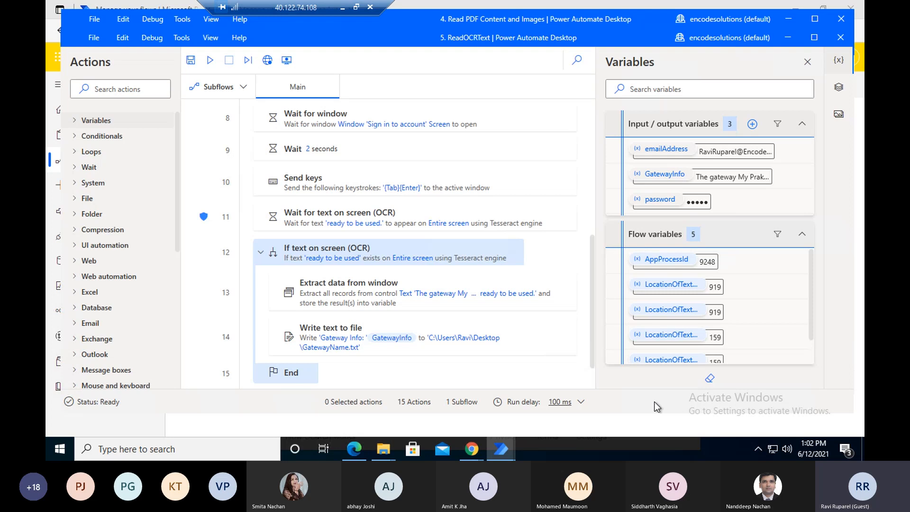
{"action": "mouse_move", "coordinate": [384, 453]}
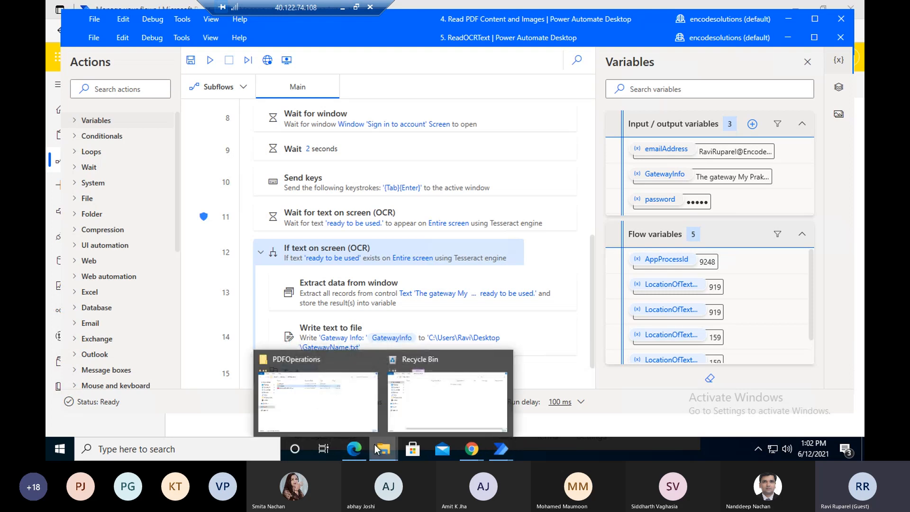
{"action": "left_click", "coordinate": [337, 399]}
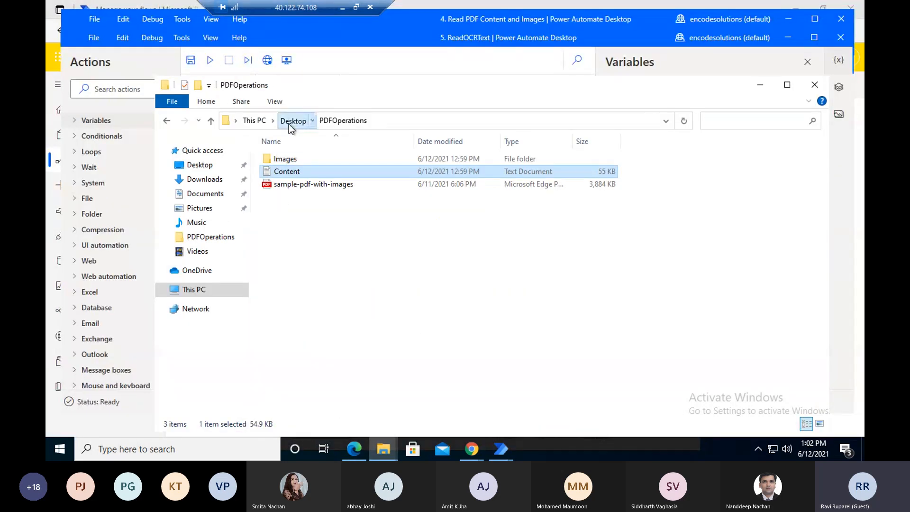
{"action": "left_click", "coordinate": [289, 124]}
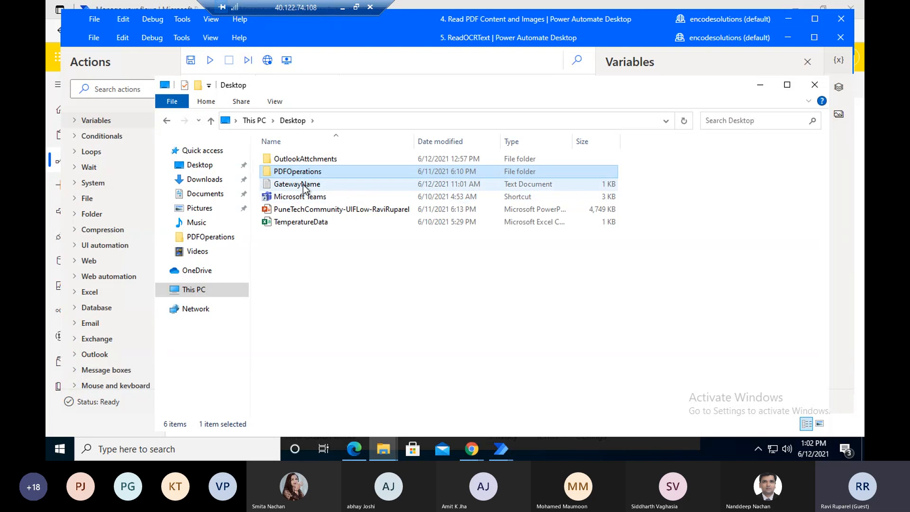
{"action": "double_click", "coordinate": [303, 185]}
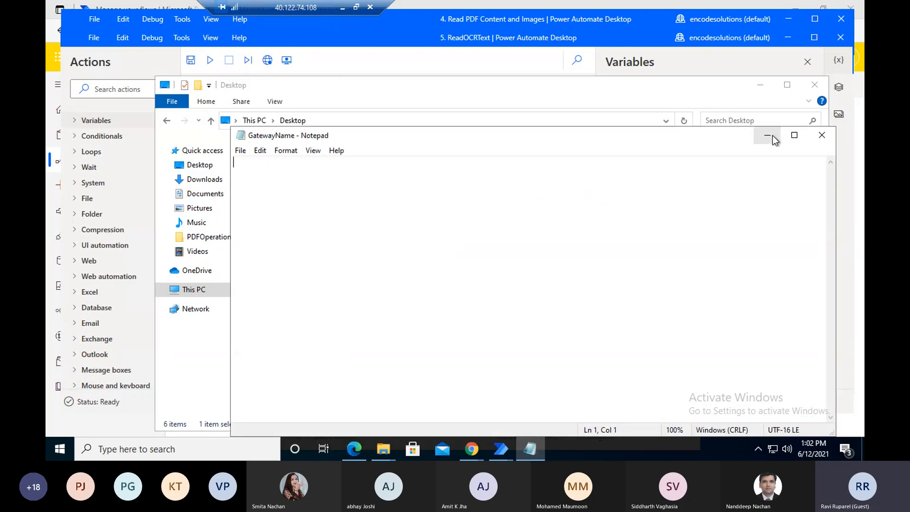
{"action": "left_click", "coordinate": [822, 135]}
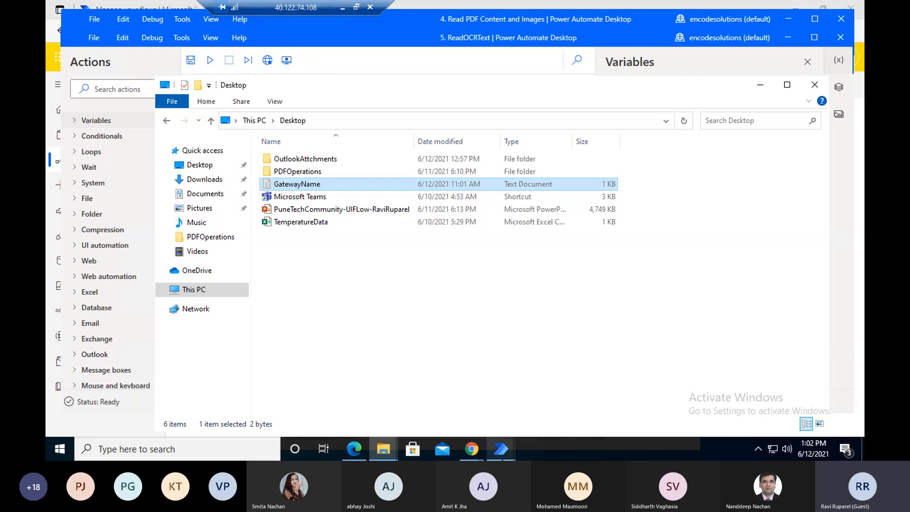
- Switch to the 5. ReadOCRText flow and run it
{"action": "left_click", "coordinate": [501, 449]}
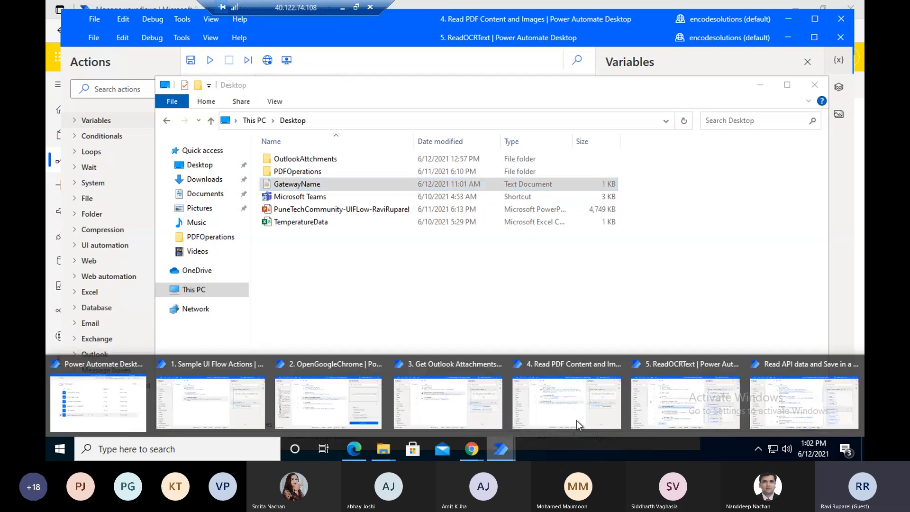
{"action": "left_click", "coordinate": [670, 407]}
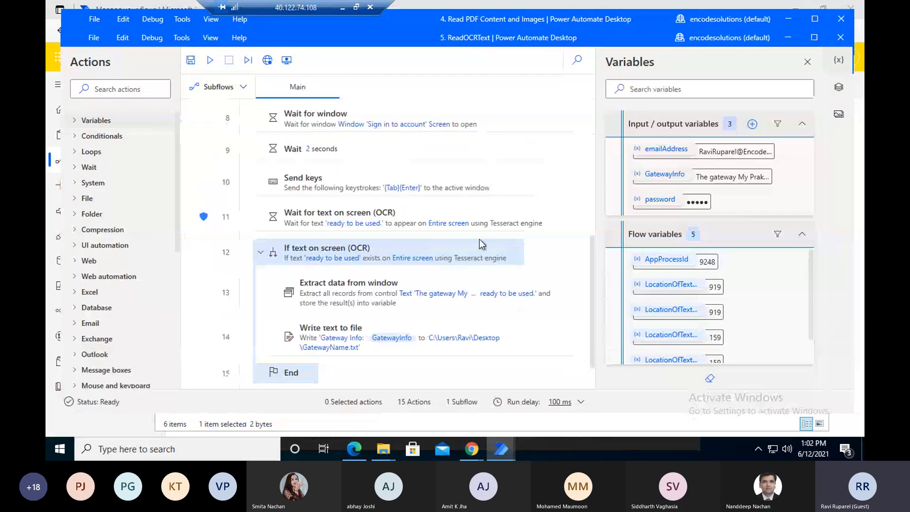
{"action": "left_click", "coordinate": [210, 59]}
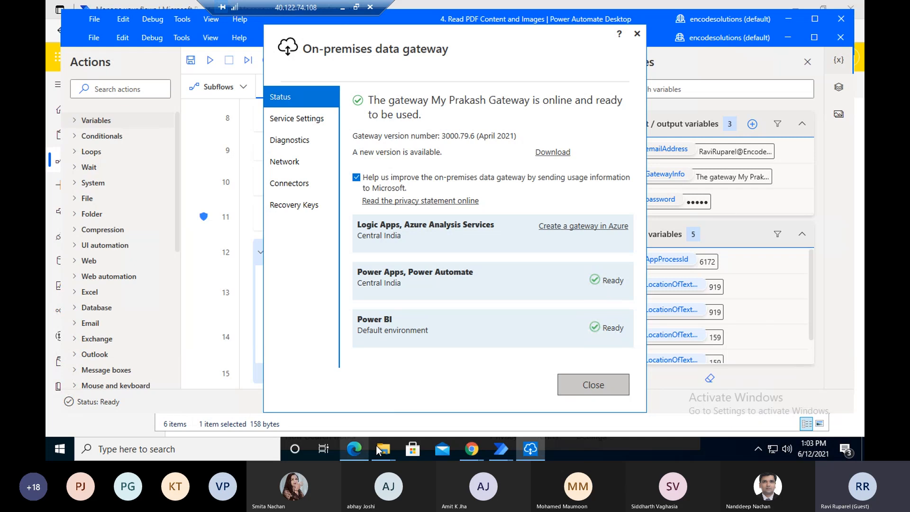
- Open the Desktop's GatewayName text file and compare its gateway info text with the status in the On-premises data gateway window
{"action": "mouse_move", "coordinate": [380, 450]}
{"action": "left_click", "coordinate": [357, 419]}
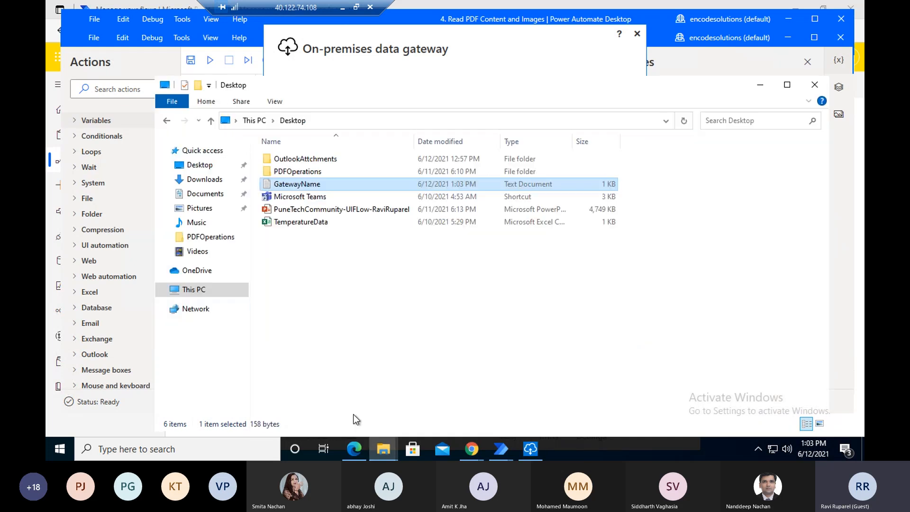
{"action": "double_click", "coordinate": [326, 184]}
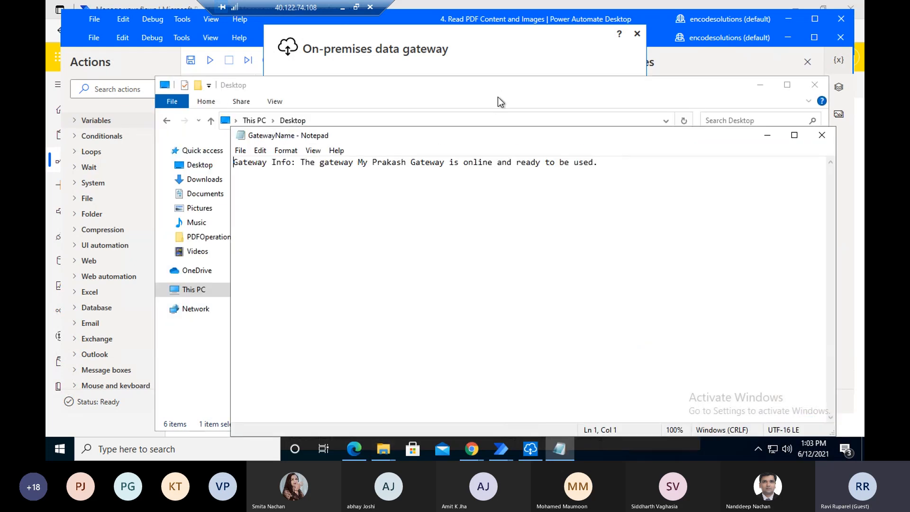
{"action": "left_click", "coordinate": [496, 36]}
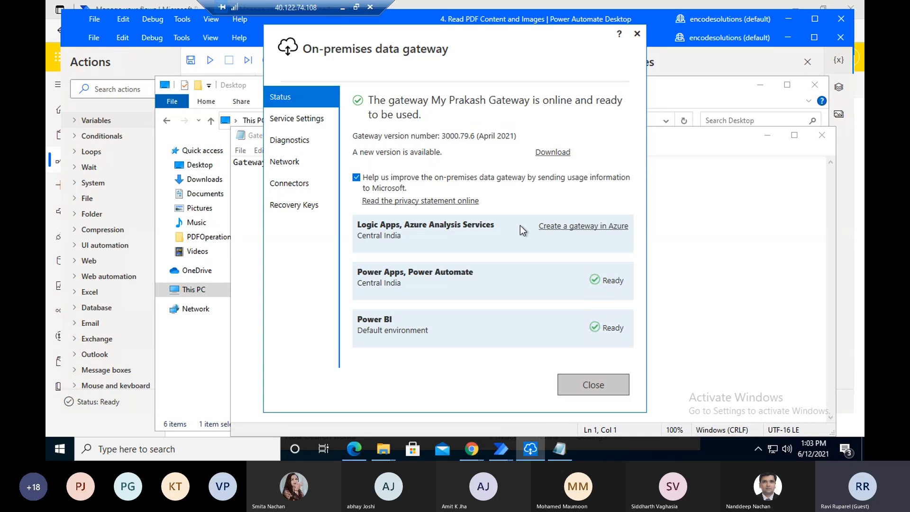
{"action": "left_click", "coordinate": [251, 266]}
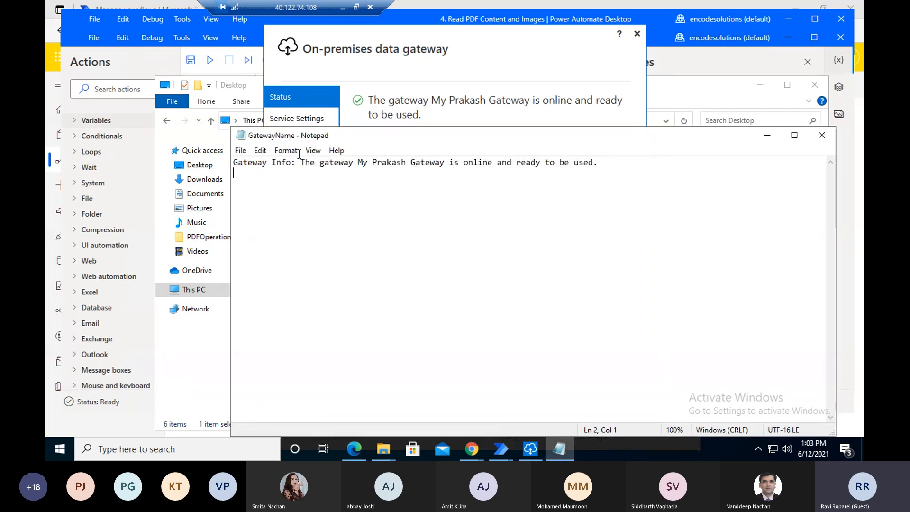
{"action": "left_click_drag", "start_coordinate": [293, 162], "coordinate": [233, 162]}
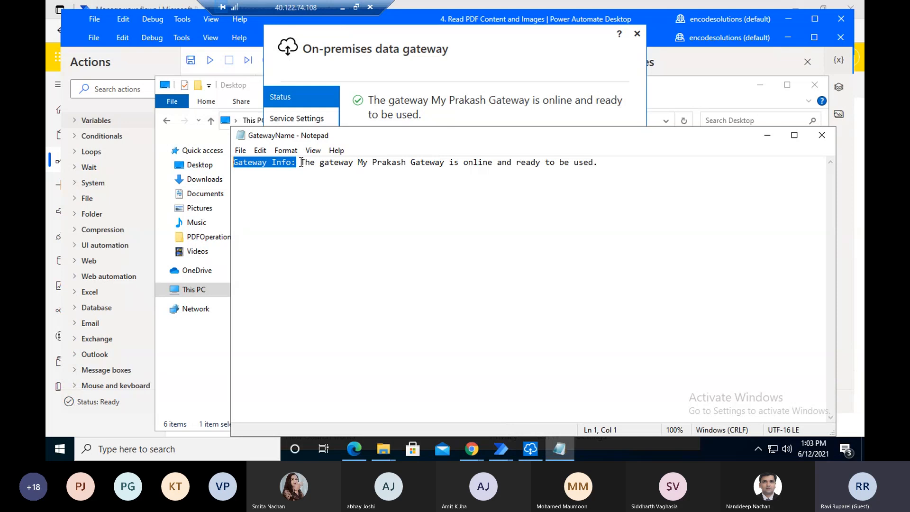
{"action": "left_click", "coordinate": [300, 162]}
{"action": "left_click", "coordinate": [621, 161], "text": "shift"}
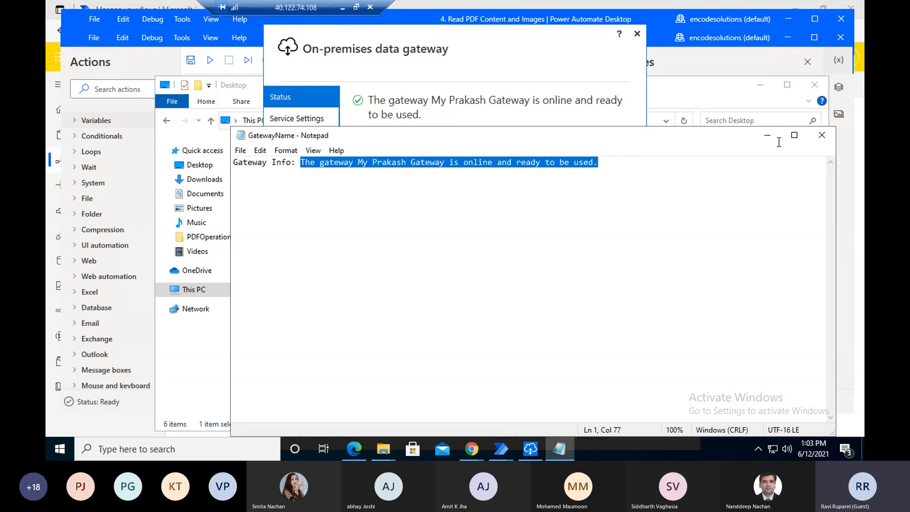
- Clear away the GatewayName file, the Desktop folder and the On-premises data gateway window to return to the flow
{"action": "left_click", "coordinate": [821, 136]}
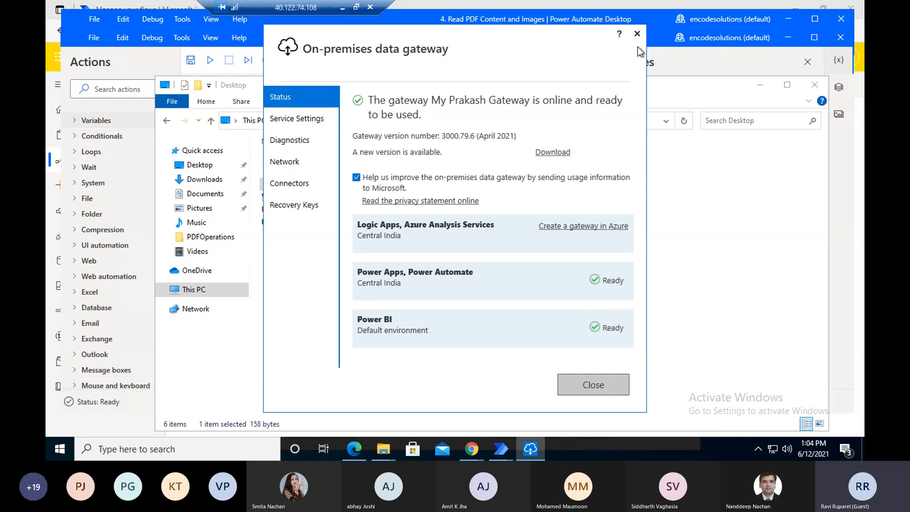
{"action": "left_click", "coordinate": [759, 85]}
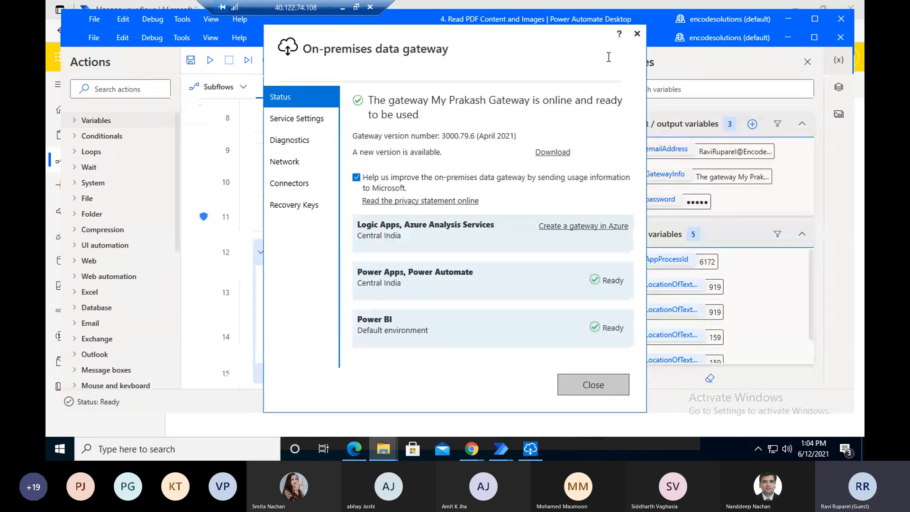
{"action": "left_click", "coordinate": [636, 36]}
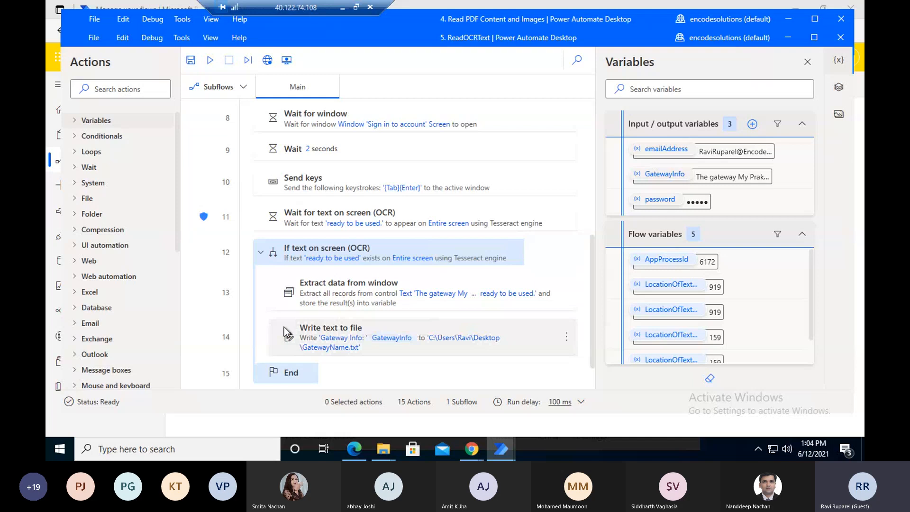
- Preview the flow's captured On-premises data gateway window element, then check the Sign In element's selector and close the selector list
{"action": "scroll", "coordinate": [412, 273], "scroll_direction": "up", "scroll_amount": 5}
{"action": "scroll", "coordinate": [412, 273], "scroll_direction": "up", "scroll_amount": 1}
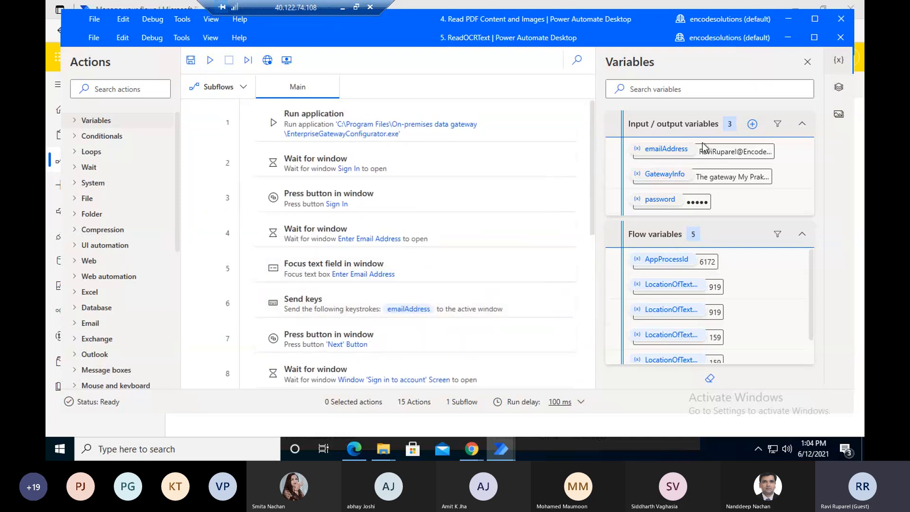
{"action": "left_click", "coordinate": [838, 93]}
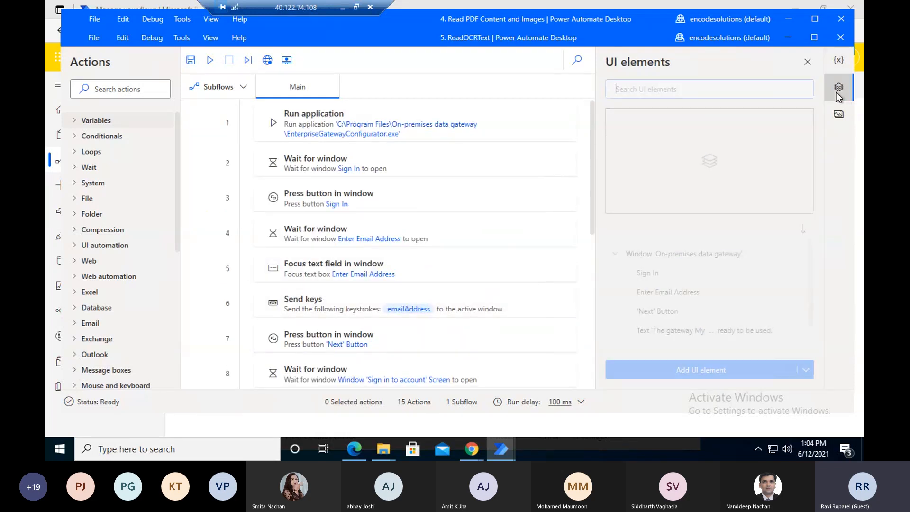
{"action": "left_click", "coordinate": [696, 259]}
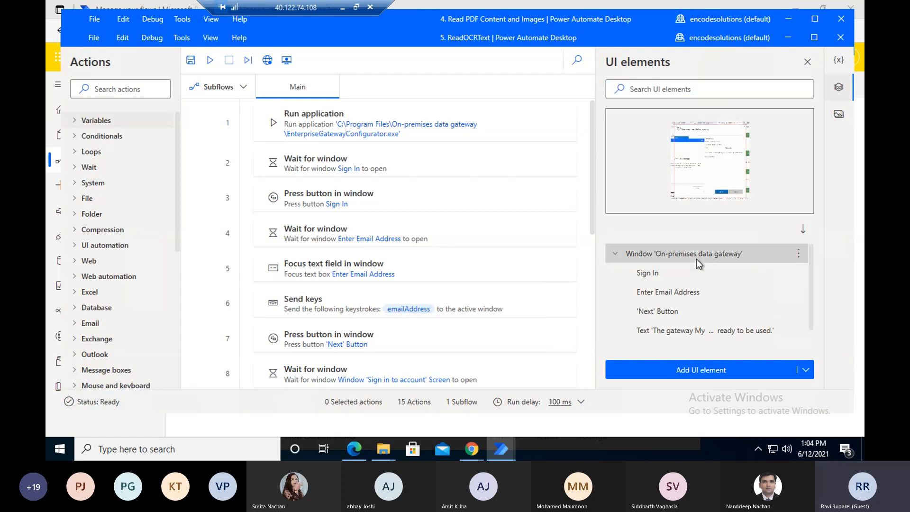
{"action": "left_click", "coordinate": [683, 180]}
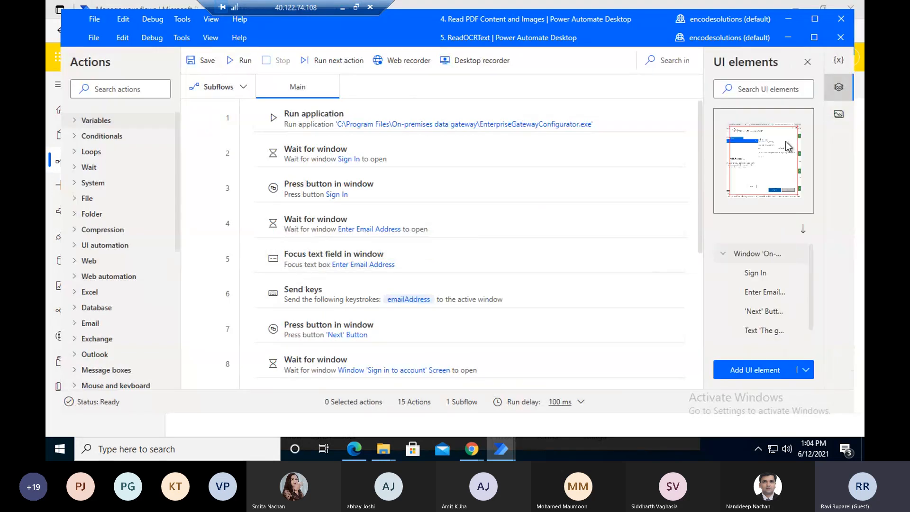
{"action": "double_click", "coordinate": [714, 276]}
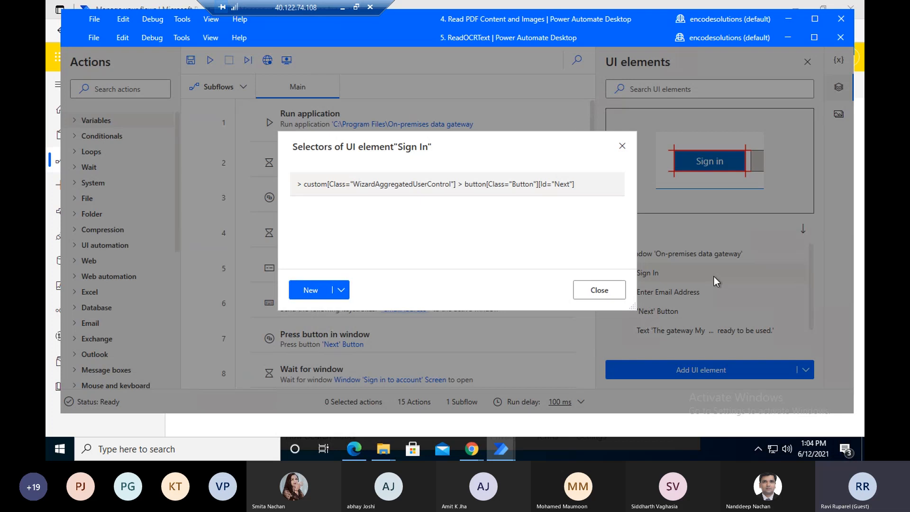
{"action": "left_click", "coordinate": [617, 291]}
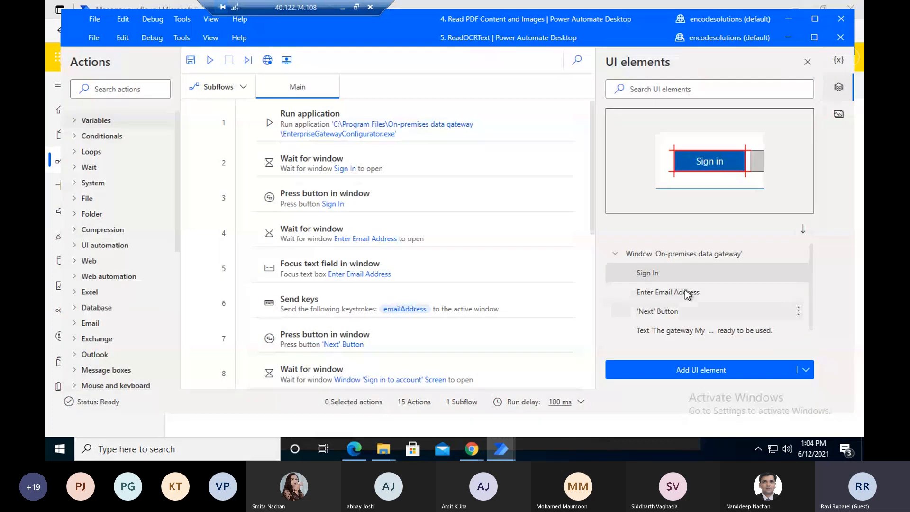
- Preview the Enter Email Address, 'Next' Button, gateway status text and 'Sign in to account' Screen UI elements
{"action": "left_click", "coordinate": [686, 292]}
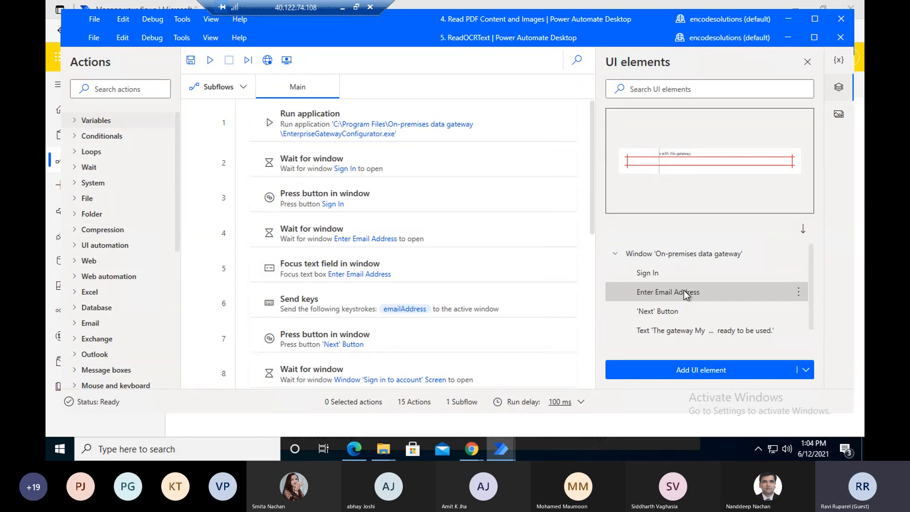
{"action": "left_click", "coordinate": [686, 312]}
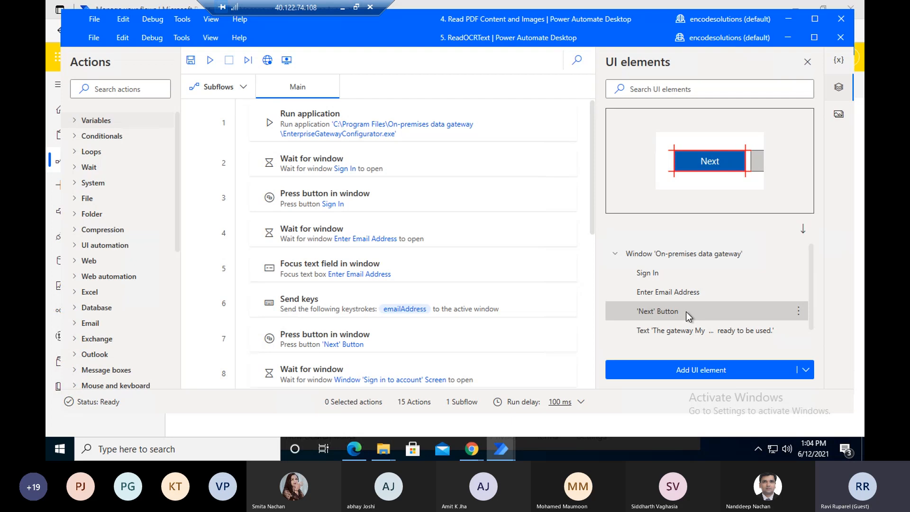
{"action": "left_click", "coordinate": [682, 331]}
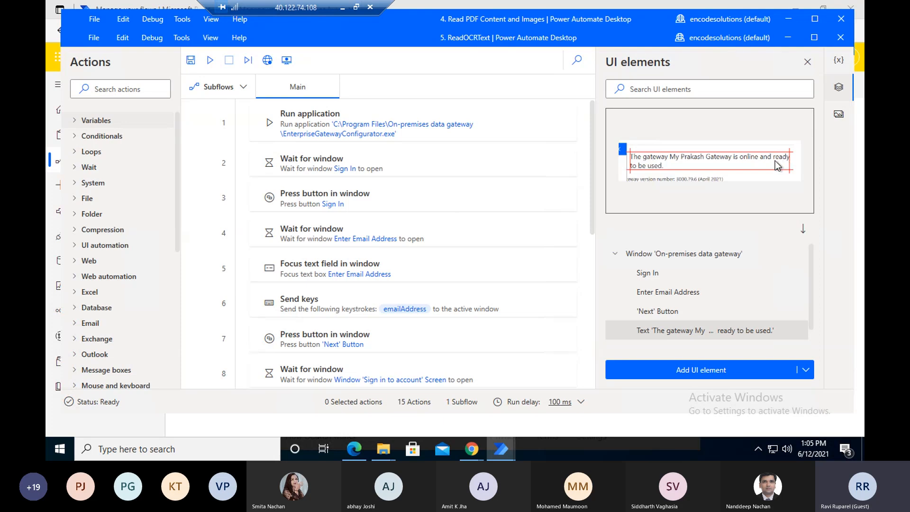
{"action": "mouse_move", "coordinate": [653, 168]}
{"action": "left_click_drag", "start_coordinate": [809, 306], "coordinate": [808, 351]}
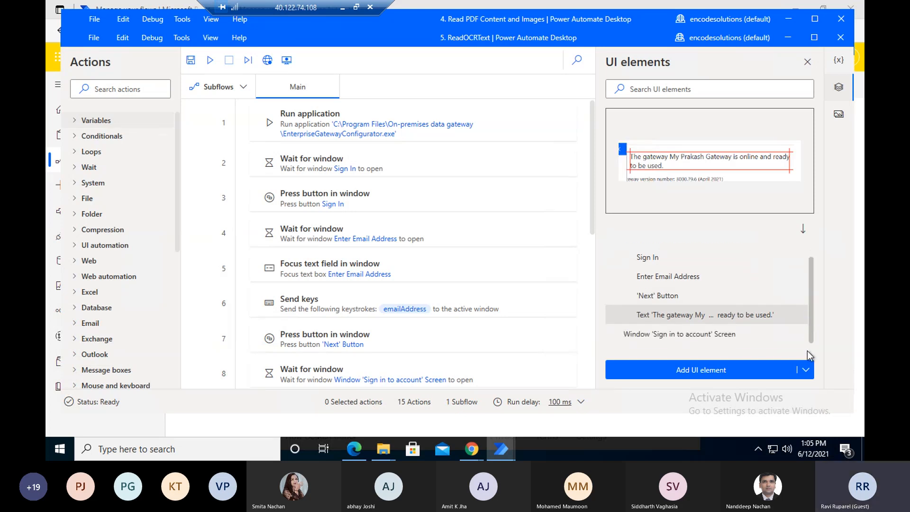
{"action": "left_click", "coordinate": [730, 334]}
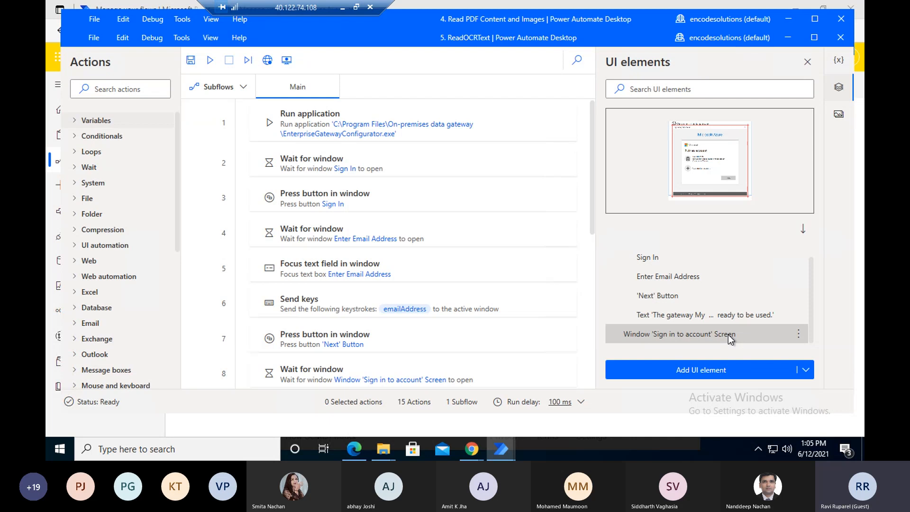
- Examine the Run application action's application path and close its settings unchanged
{"action": "left_click", "coordinate": [440, 137]}
{"action": "double_click", "coordinate": [438, 133]}
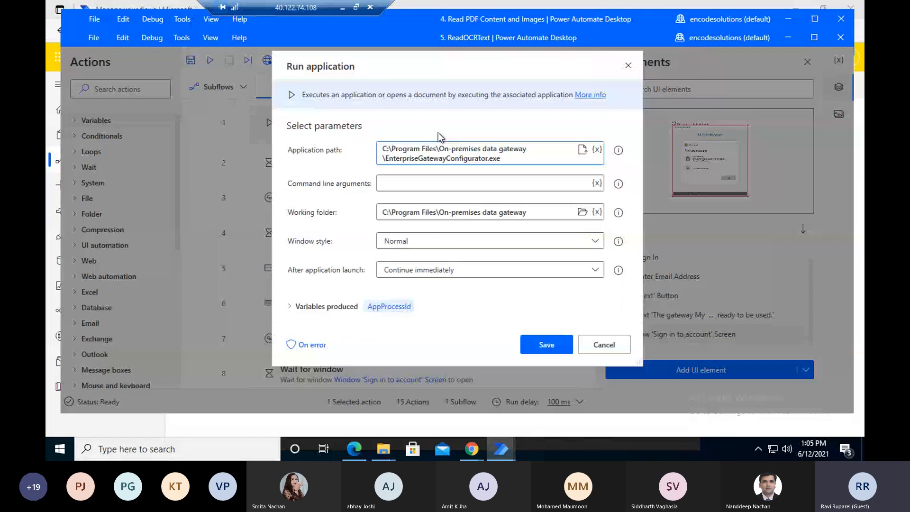
{"action": "triple_click", "coordinate": [508, 156]}
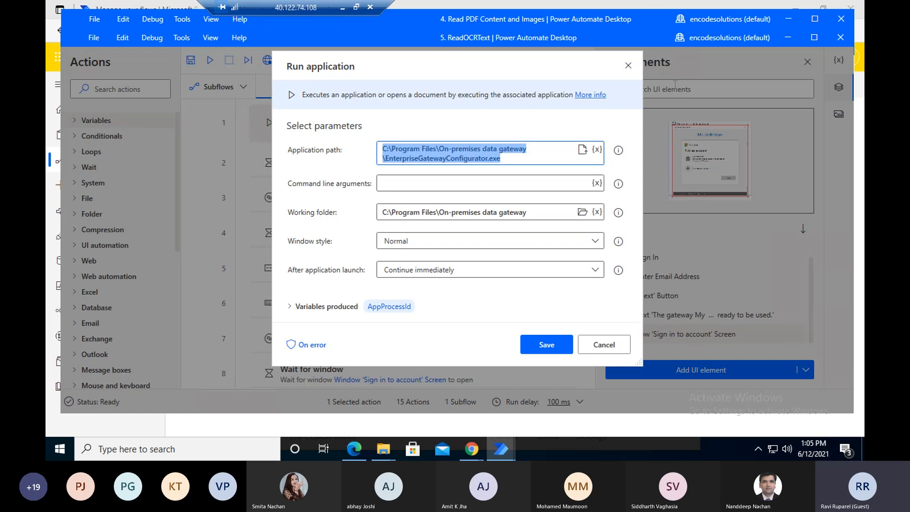
{"action": "left_click", "coordinate": [629, 71]}
{"action": "left_click", "coordinate": [628, 67]}
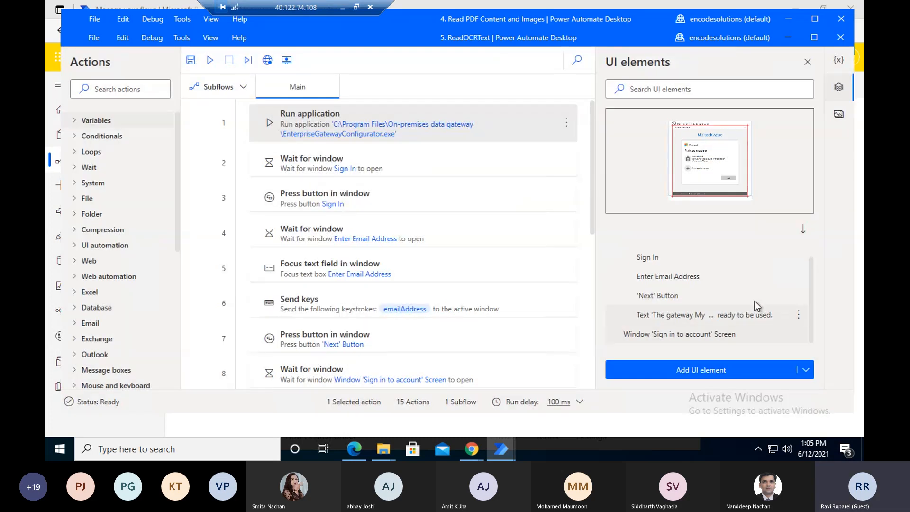
- Preview the Sign In element, reopen the Run application action and copy its full application path
{"action": "scroll", "coordinate": [758, 306], "scroll_direction": "up", "scroll_amount": 1}
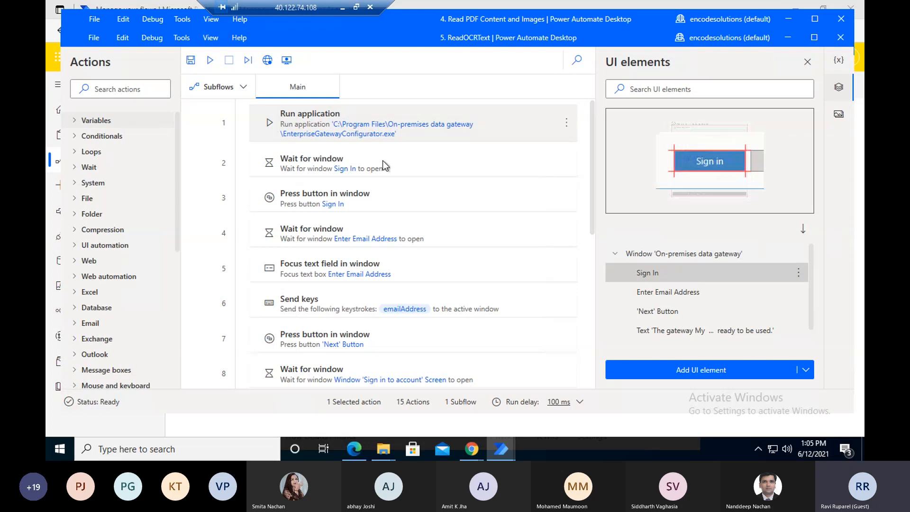
{"action": "double_click", "coordinate": [407, 143]}
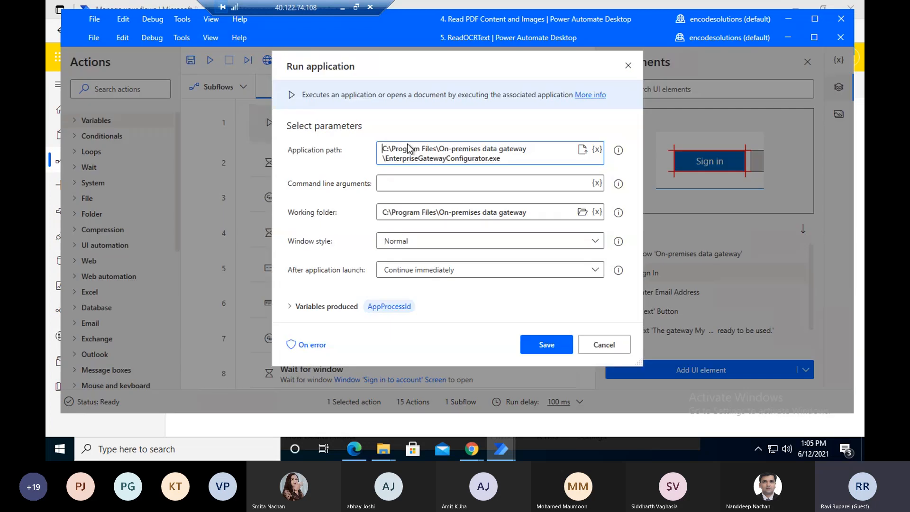
{"action": "left_click", "coordinate": [511, 160]}
{"action": "key", "text": "ctrl+a"}
{"action": "key", "text": "ctrl+c"}
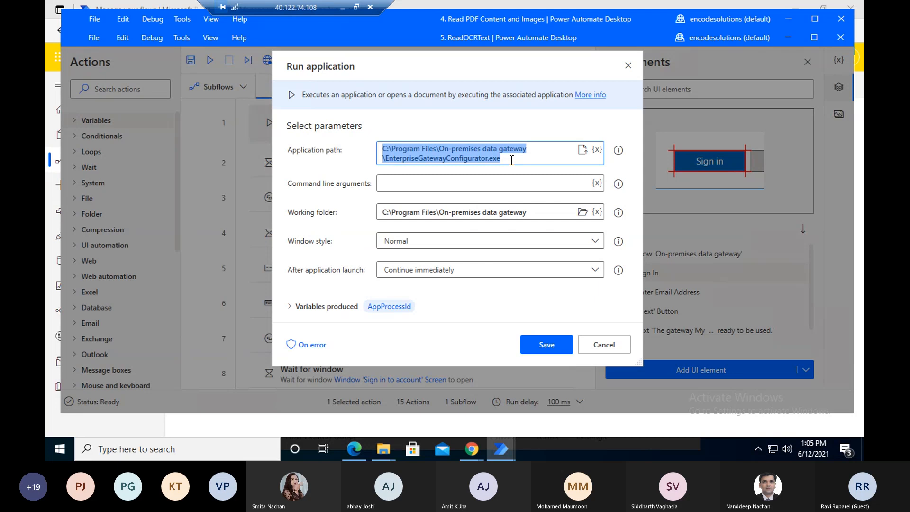
- Launch EnterpriseGatewayConfigurator.exe by opening the copied path in a new File Explorer window
{"action": "key", "text": "super+e"}
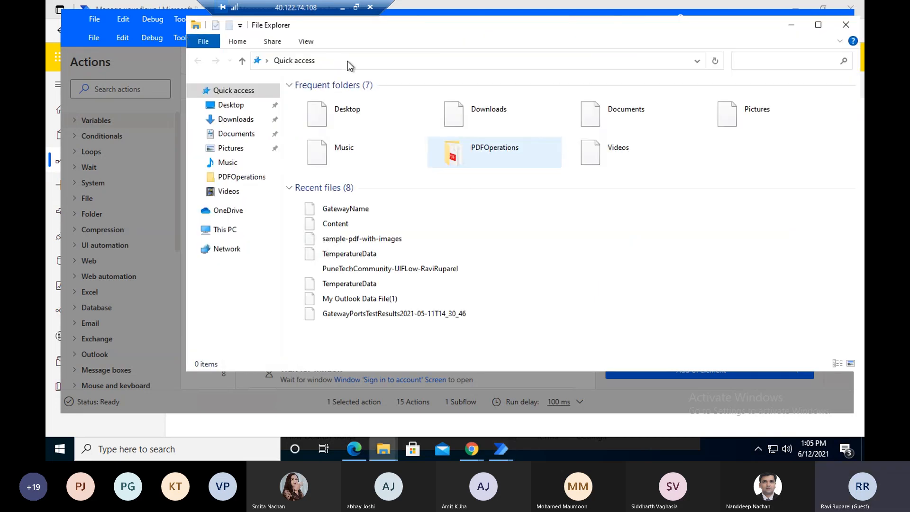
{"action": "left_click", "coordinate": [348, 61]}
{"action": "key", "text": "ctrl+v"}
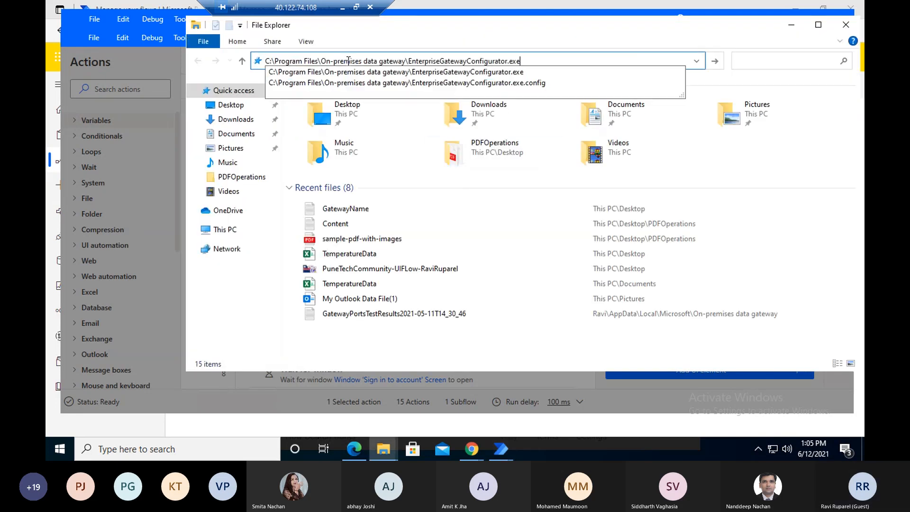
{"action": "key", "text": "Return"}
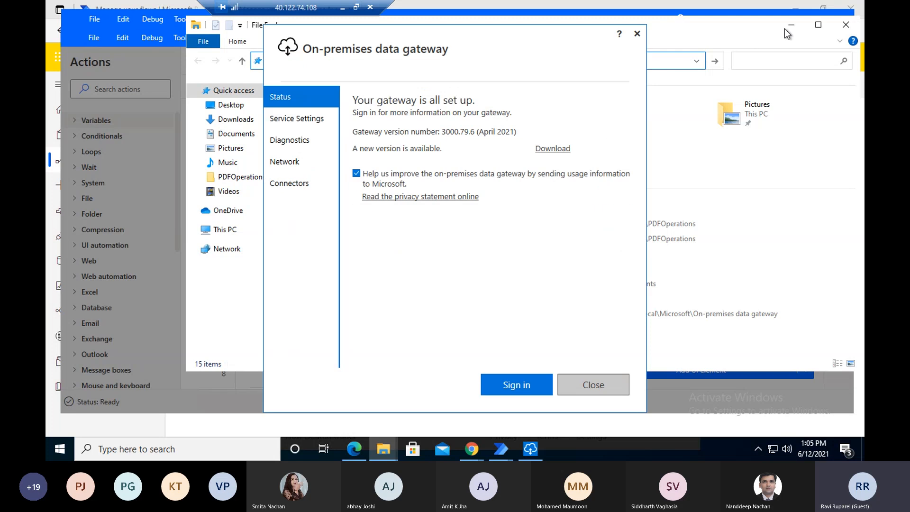
- Move the On-premises data gateway window aside and bring the Run application settings back to the front
{"action": "left_click", "coordinate": [790, 26]}
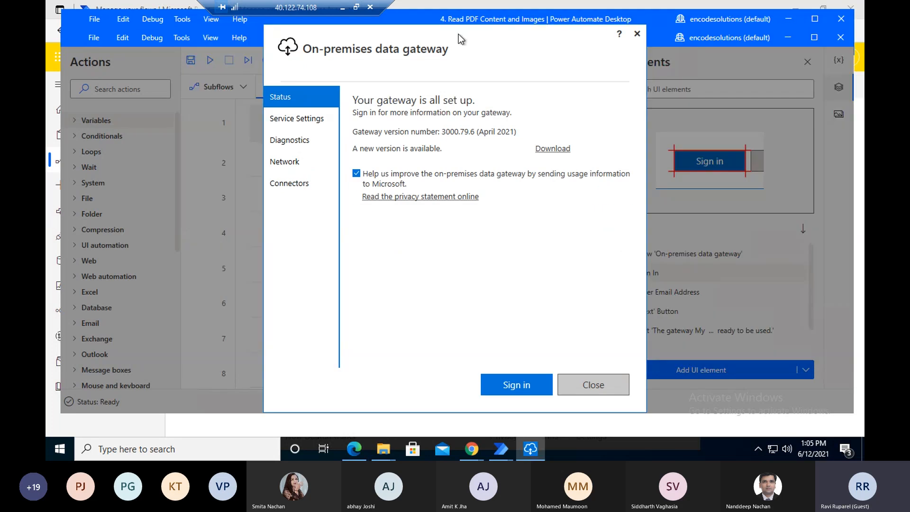
{"action": "left_click_drag", "start_coordinate": [459, 38], "coordinate": [681, 33]}
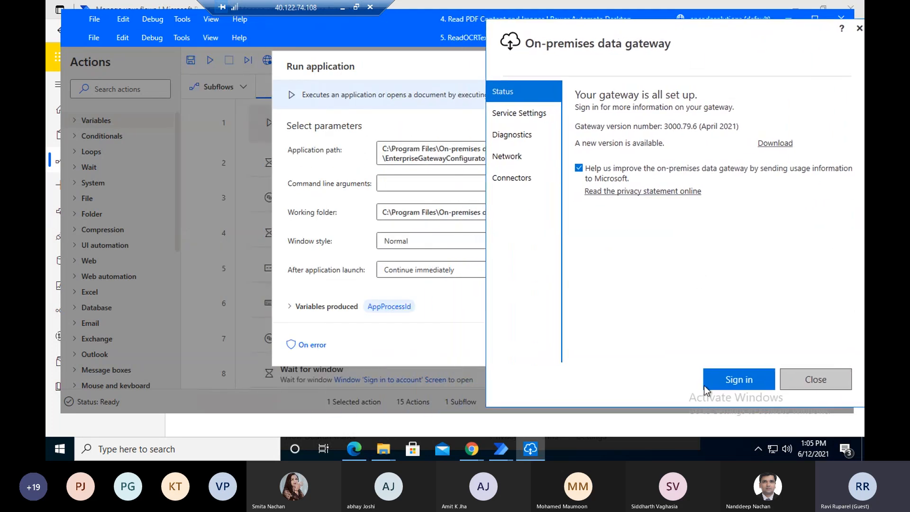
{"action": "left_click", "coordinate": [356, 68]}
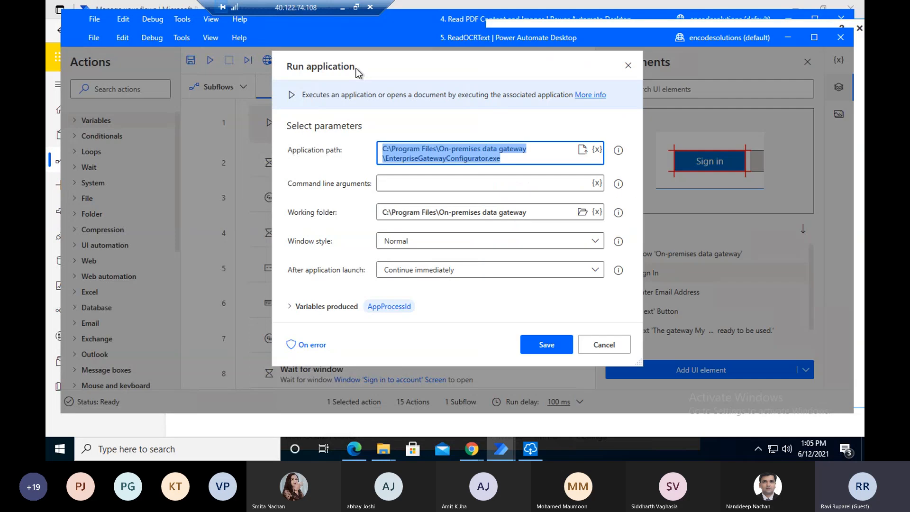
- Close the Run application settings and start signing in from the On-premises data gateway window
{"action": "left_click", "coordinate": [628, 67]}
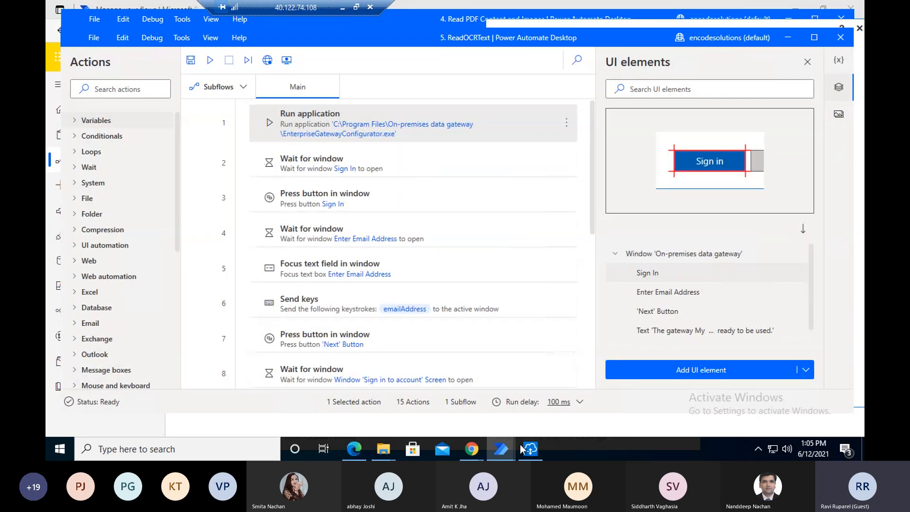
{"action": "left_click", "coordinate": [529, 448]}
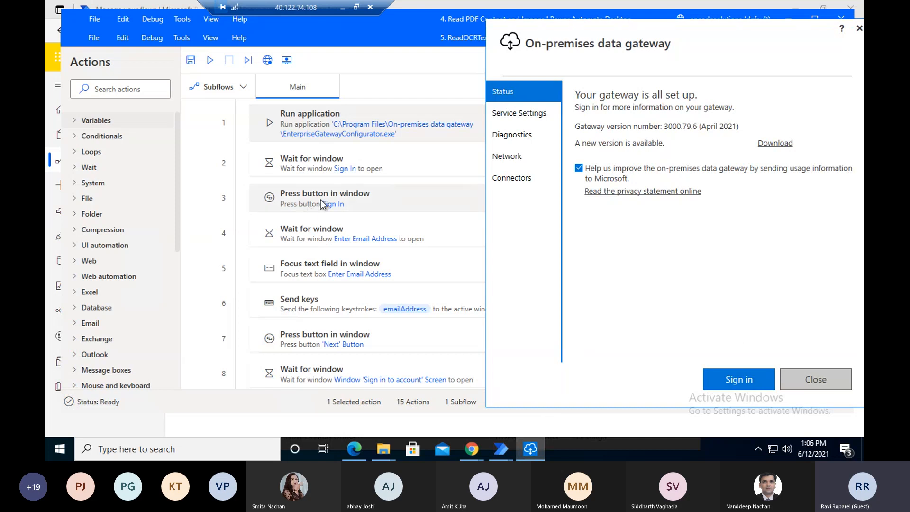
{"action": "left_click", "coordinate": [716, 374]}
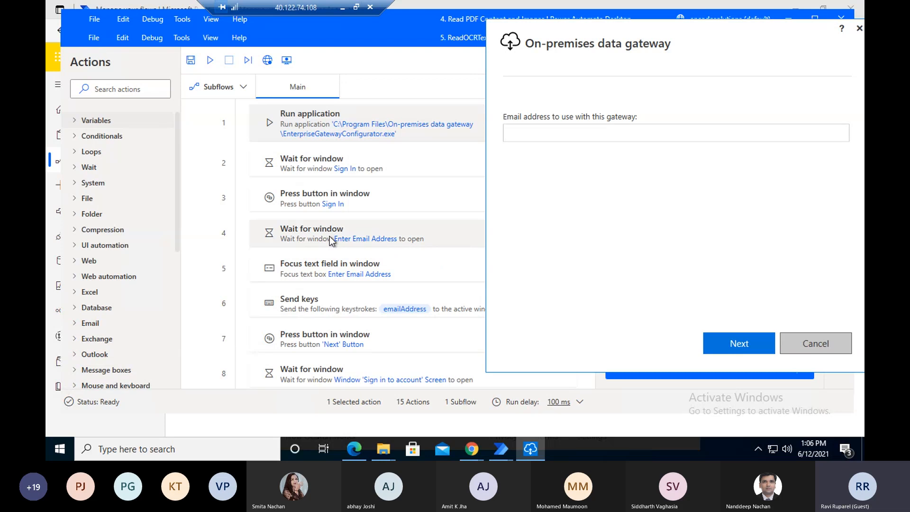
- Select the flow's Focus text field in window action and place the cursor in the gateway's email address field
{"action": "left_click", "coordinate": [342, 274]}
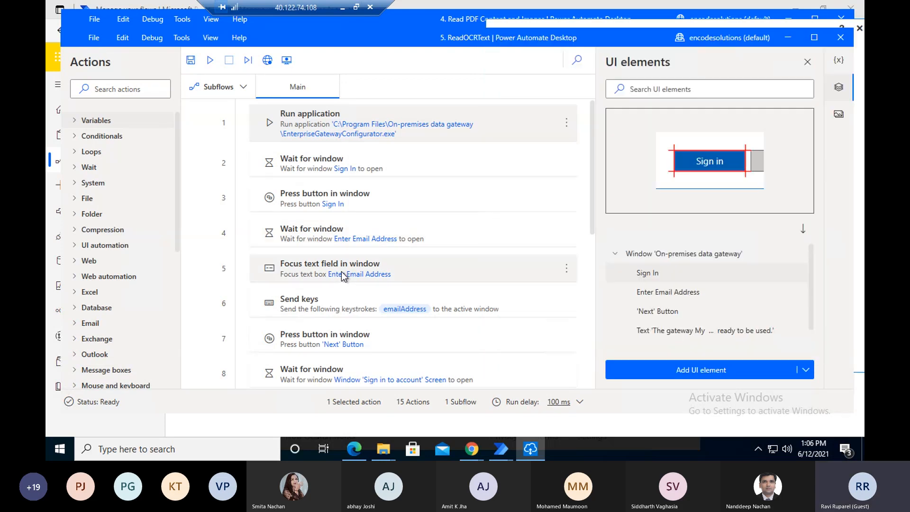
{"action": "left_click", "coordinate": [341, 274]}
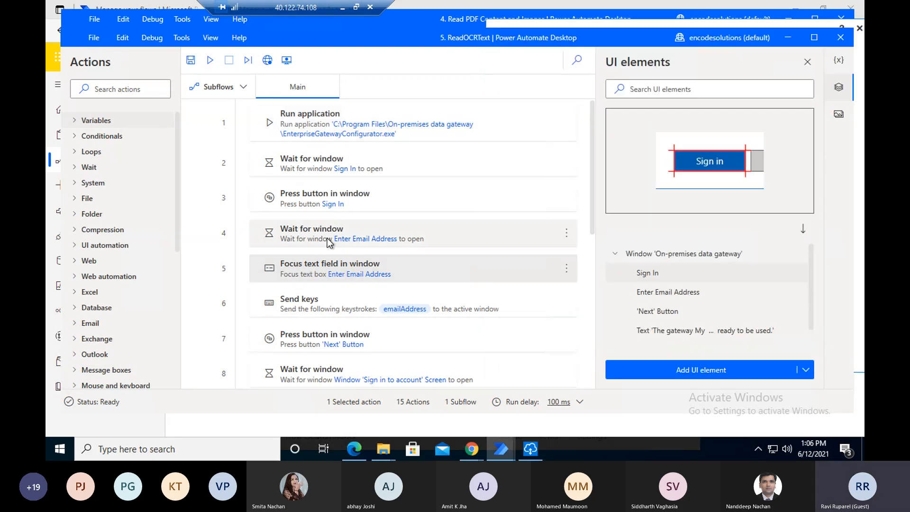
{"action": "key", "text": "alt+Tab"}
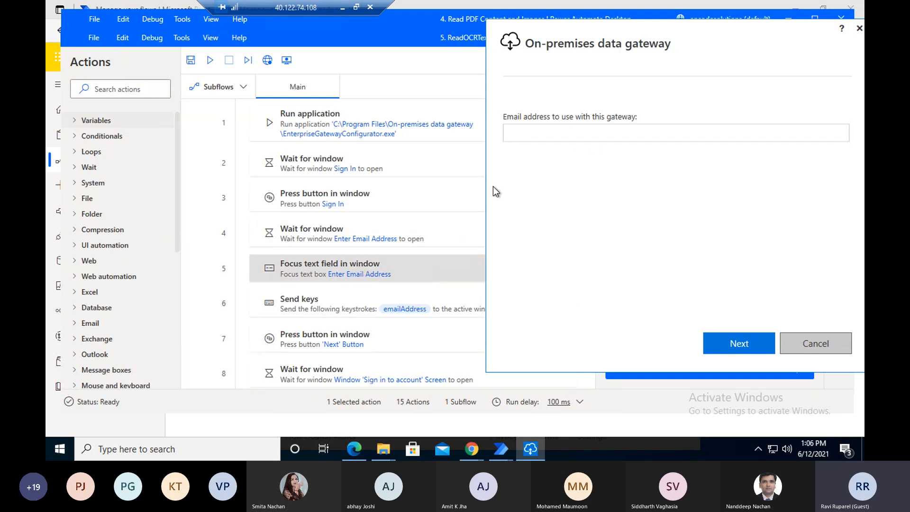
{"action": "left_click", "coordinate": [537, 141]}
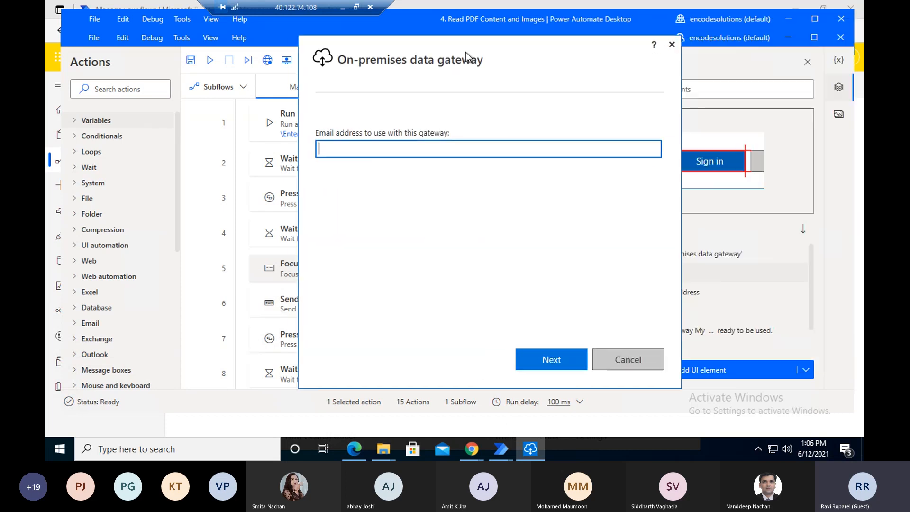
- Copy the default value of the ReadOCRText flow's emailAddress input variable and close its properties unchanged
{"action": "left_click", "coordinate": [717, 26]}
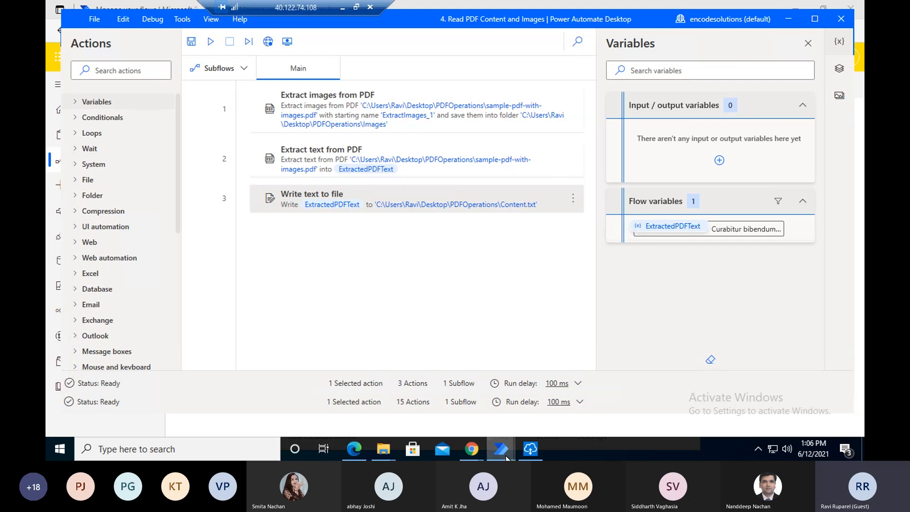
{"action": "mouse_move", "coordinate": [501, 449]}
{"action": "left_click", "coordinate": [670, 405]}
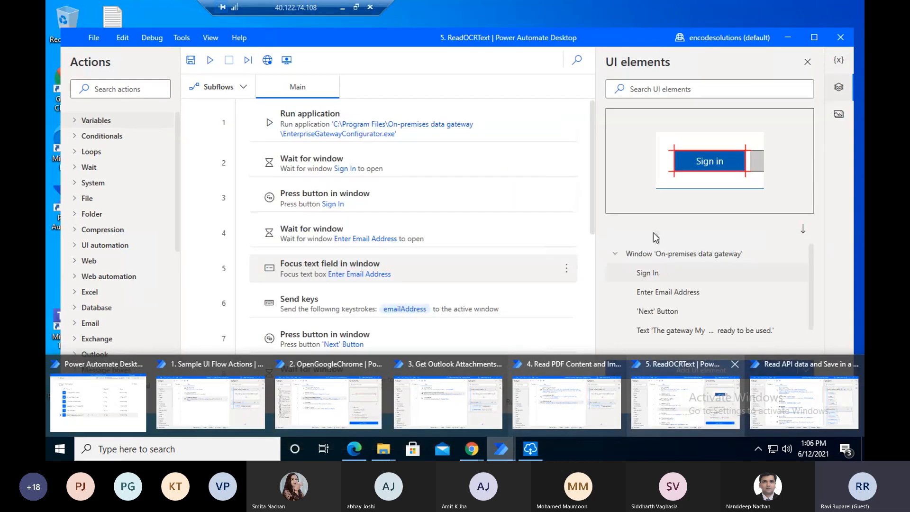
{"action": "left_click", "coordinate": [838, 60]}
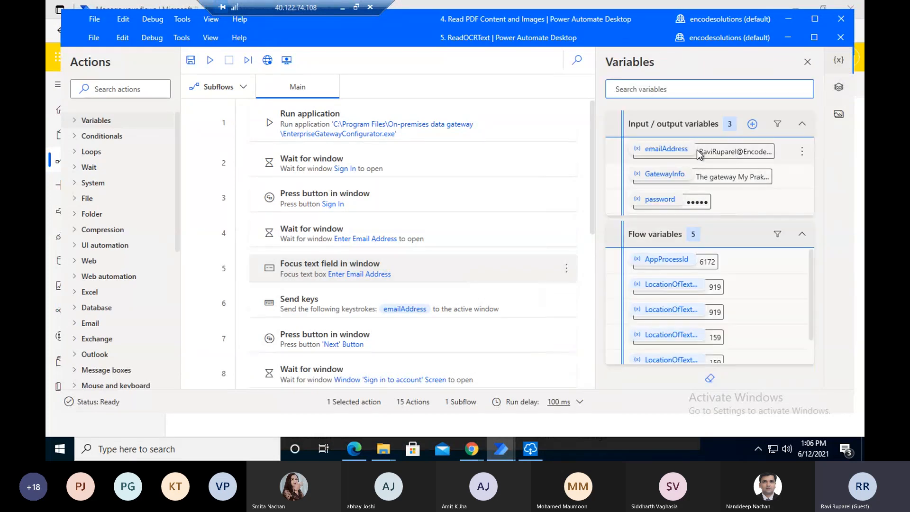
{"action": "left_click", "coordinate": [803, 151]}
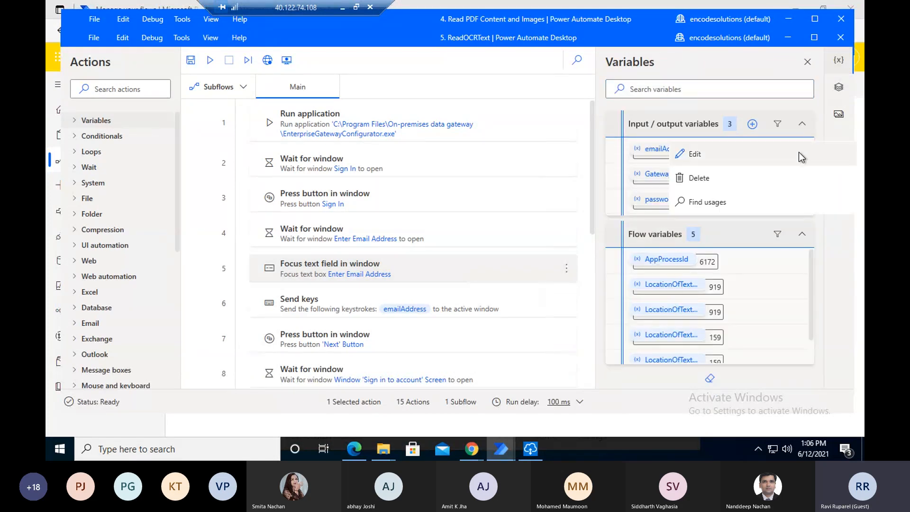
{"action": "left_click", "coordinate": [714, 161]}
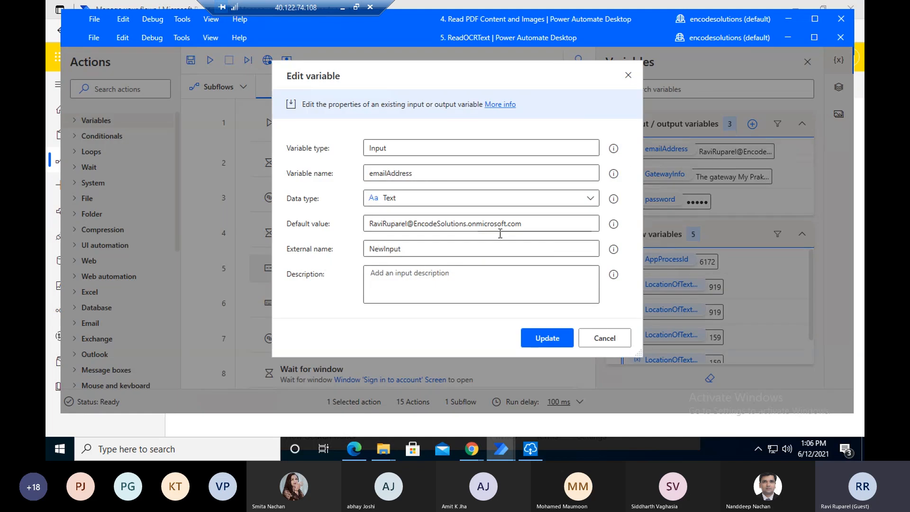
{"action": "left_click", "coordinate": [516, 224]}
{"action": "triple_click", "coordinate": [515, 223]}
{"action": "key", "text": "ctrl+c"}
{"action": "left_click", "coordinate": [627, 75]}
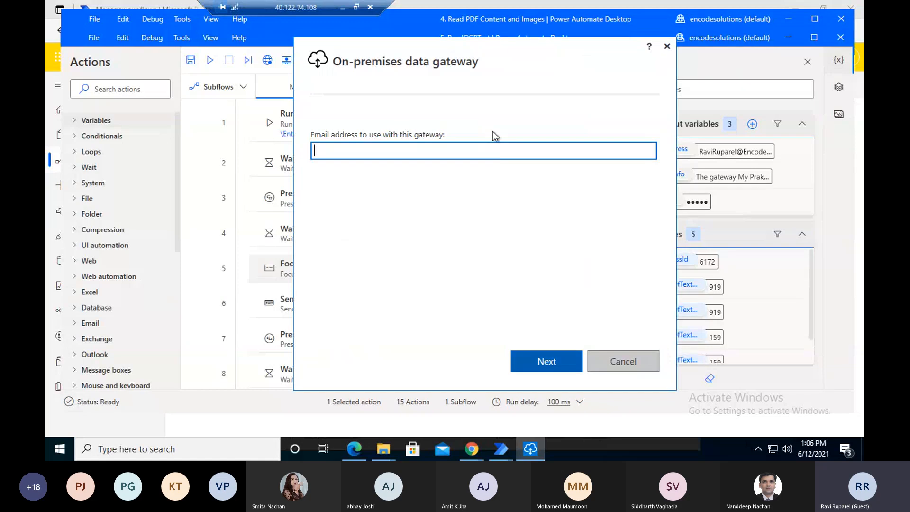
- Paste the copied email address into the gateway sign-in form beside the flow and continue to account selection
{"action": "left_click_drag", "start_coordinate": [517, 61], "coordinate": [652, 48]}
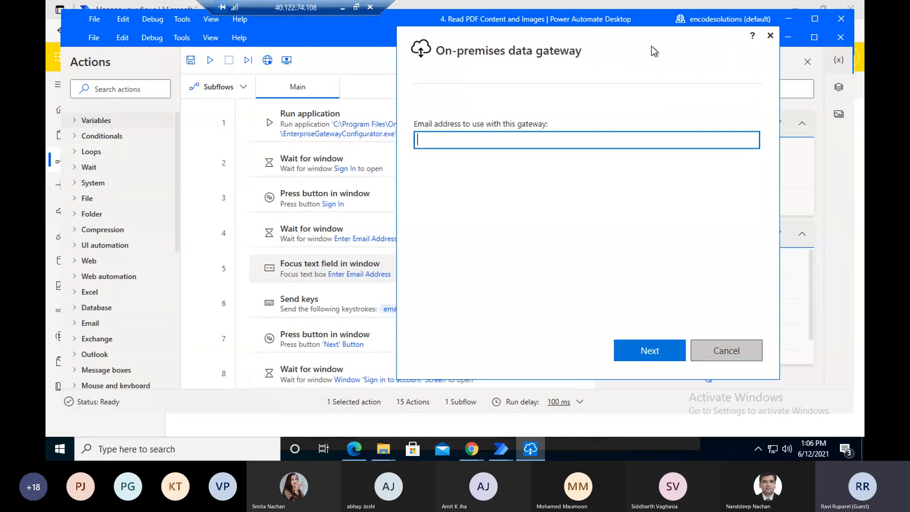
{"action": "key", "text": "ctrl+v"}
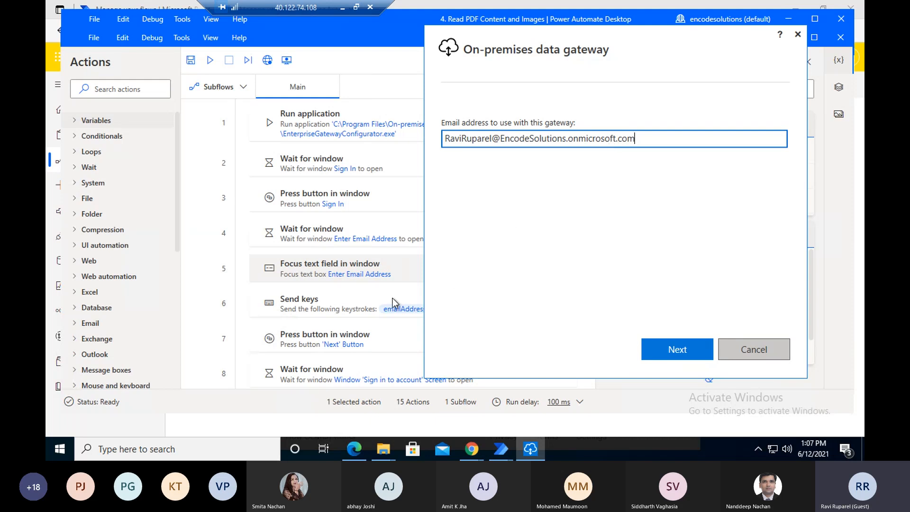
{"action": "left_click_drag", "start_coordinate": [646, 36], "coordinate": [698, 18]}
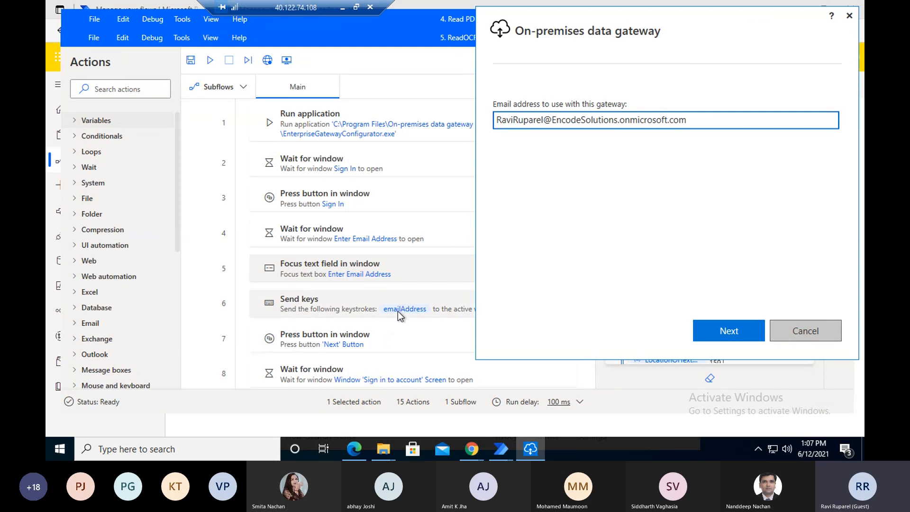
{"action": "left_click", "coordinate": [714, 326]}
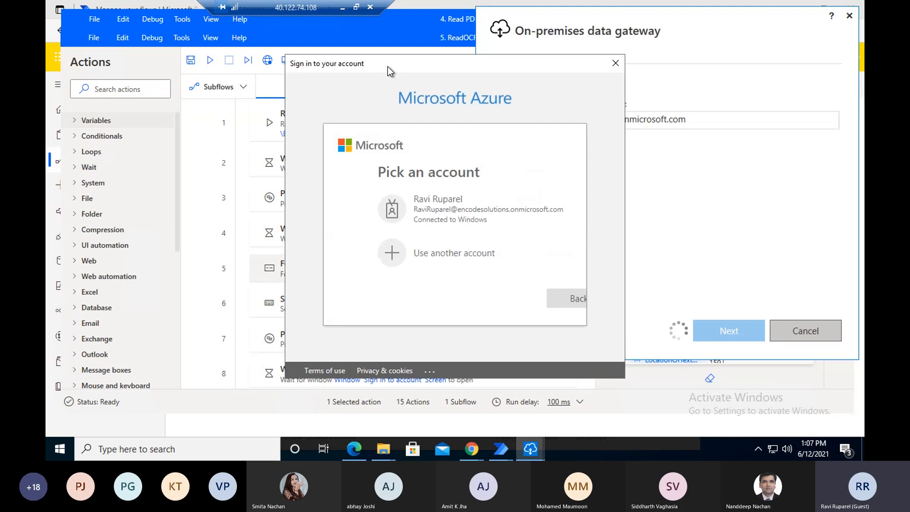
- Move the account sign-in window off the flow's actions and sign in with the account connected to Windows
{"action": "left_click_drag", "start_coordinate": [426, 70], "coordinate": [635, 71]}
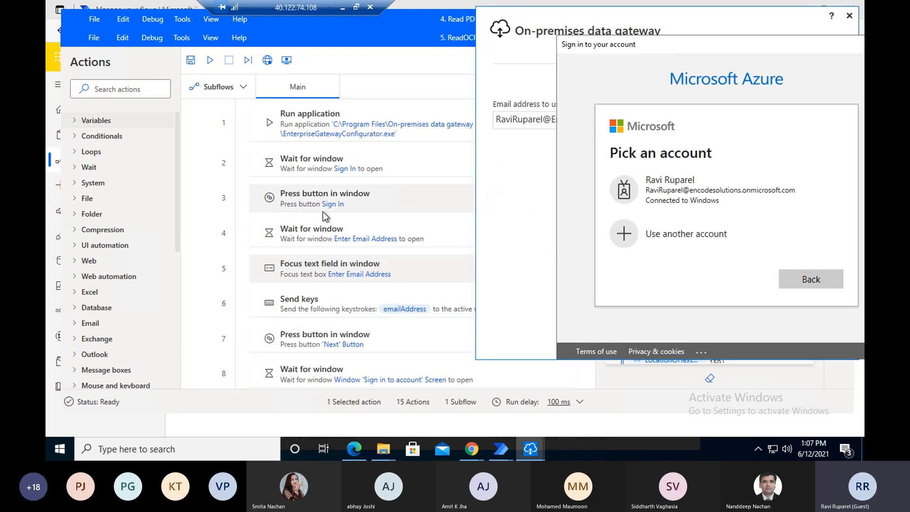
{"action": "scroll", "coordinate": [323, 212], "scroll_direction": "down", "scroll_amount": 2}
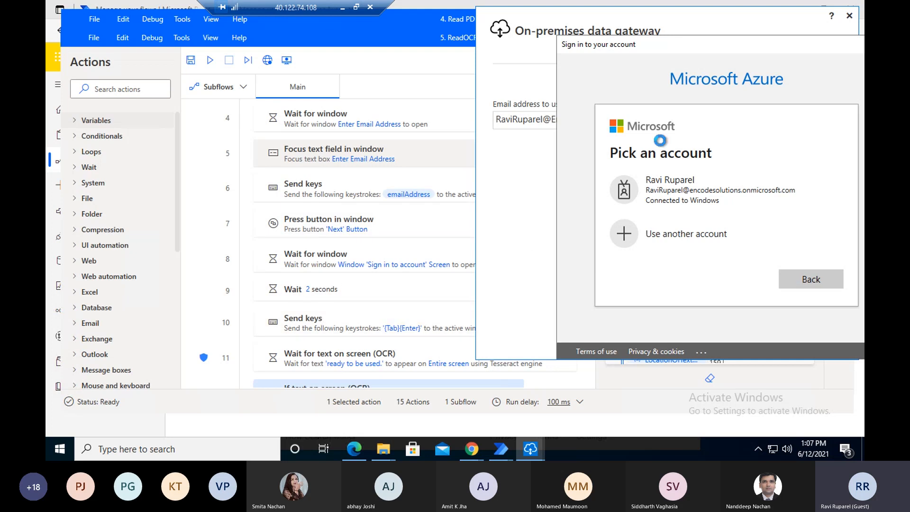
{"action": "left_click_drag", "start_coordinate": [664, 47], "coordinate": [644, 46]}
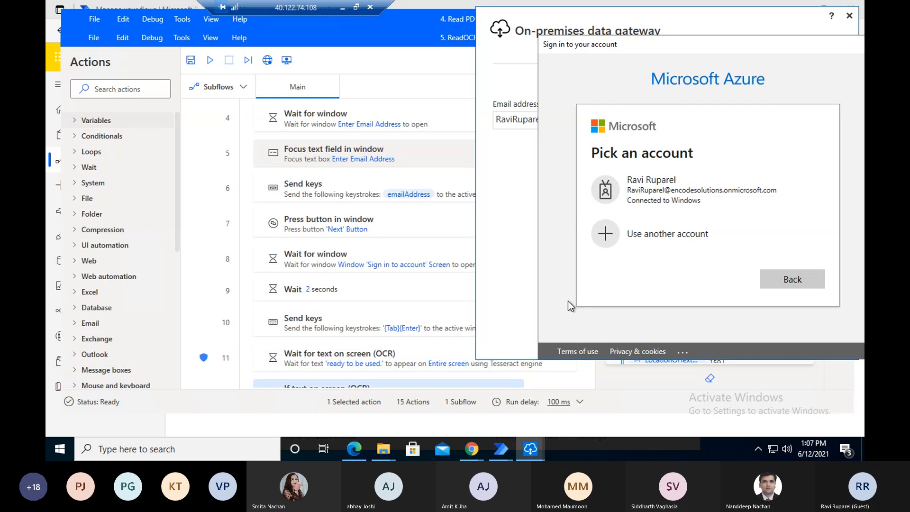
{"action": "key", "text": "Tab"}
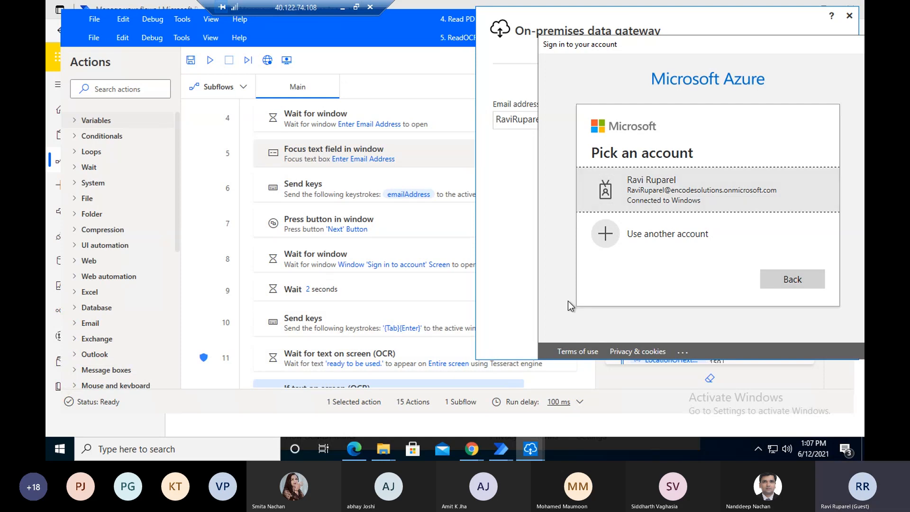
{"action": "key", "text": "Return"}
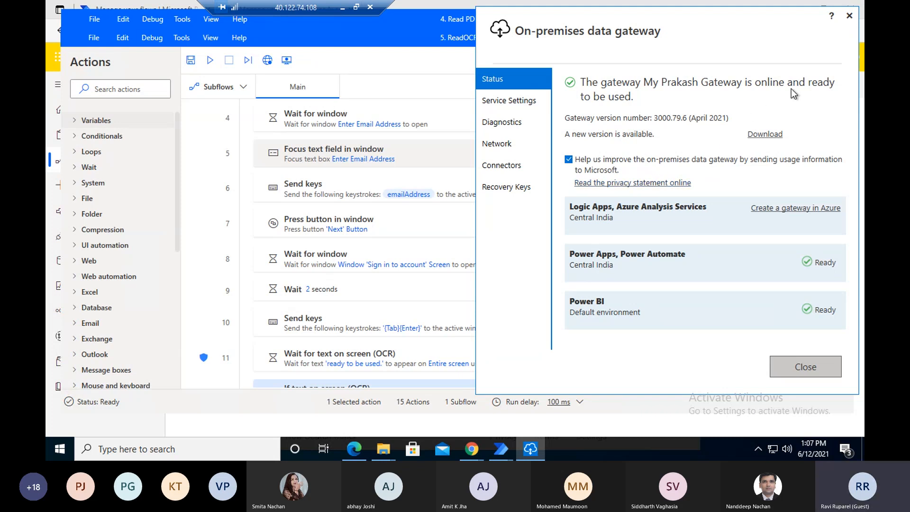
- Review the flow's closing OCR and data extraction actions and open the Write text to file action's settings
{"action": "left_click_drag", "start_coordinate": [809, 90], "coordinate": [681, 111]}
{"action": "left_click_drag", "start_coordinate": [723, 89], "coordinate": [829, 69]}
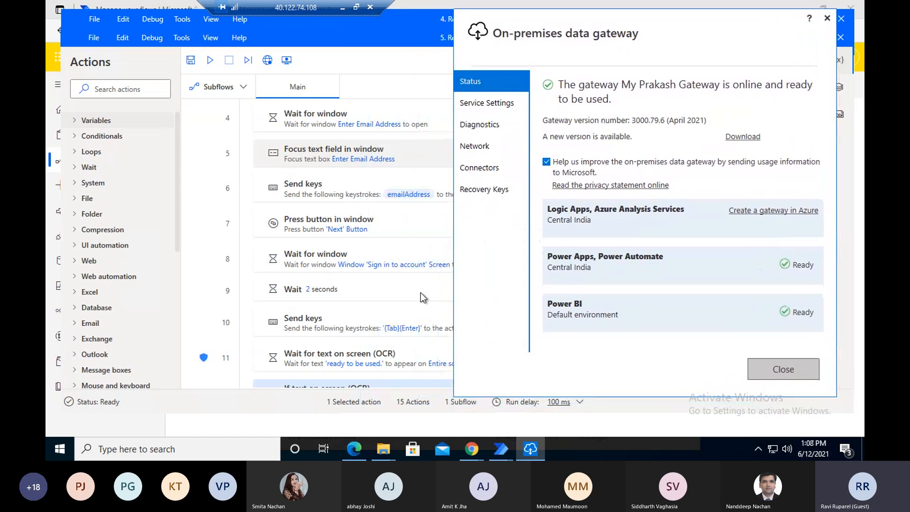
{"action": "scroll", "coordinate": [404, 303], "scroll_direction": "down", "scroll_amount": 5}
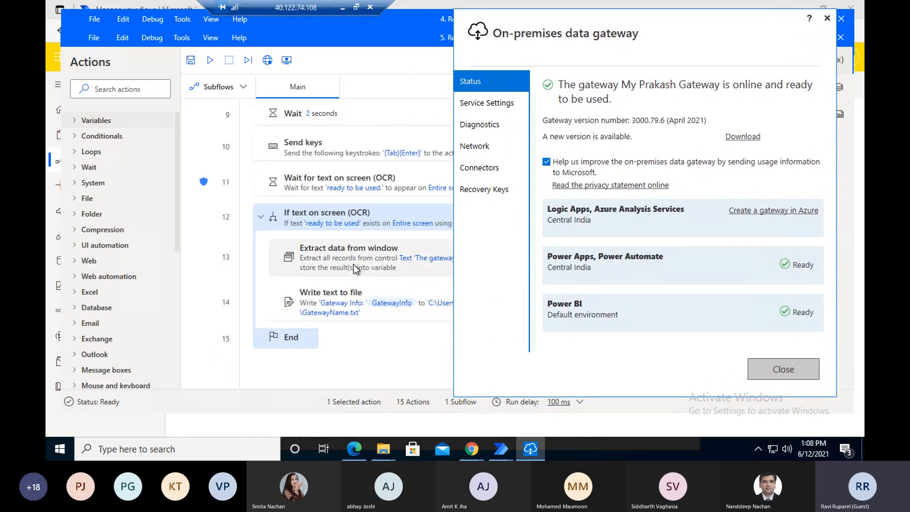
{"action": "left_click", "coordinate": [353, 313]}
{"action": "double_click", "coordinate": [352, 313]}
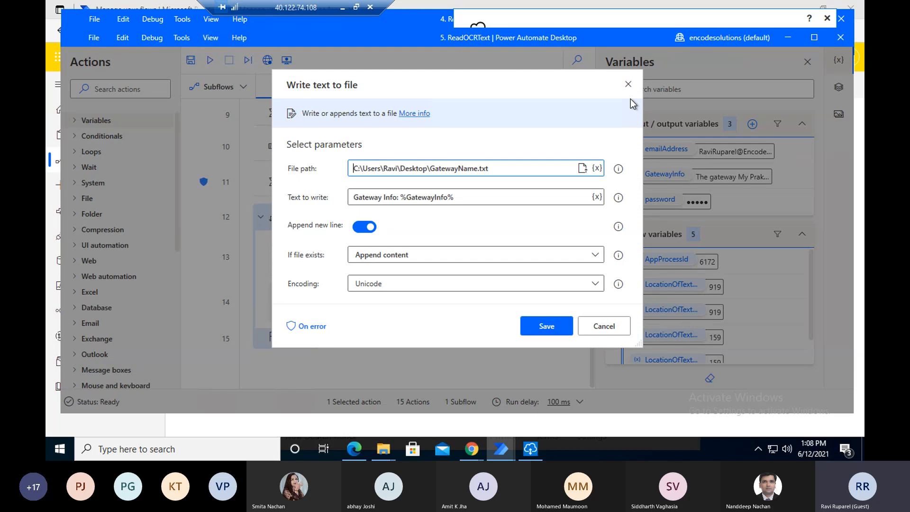
- Leave the remote session and check the signed-in account and selectable desktop flows in Scheduled Flow for Outlook Attachments
{"action": "left_click", "coordinate": [343, 9]}
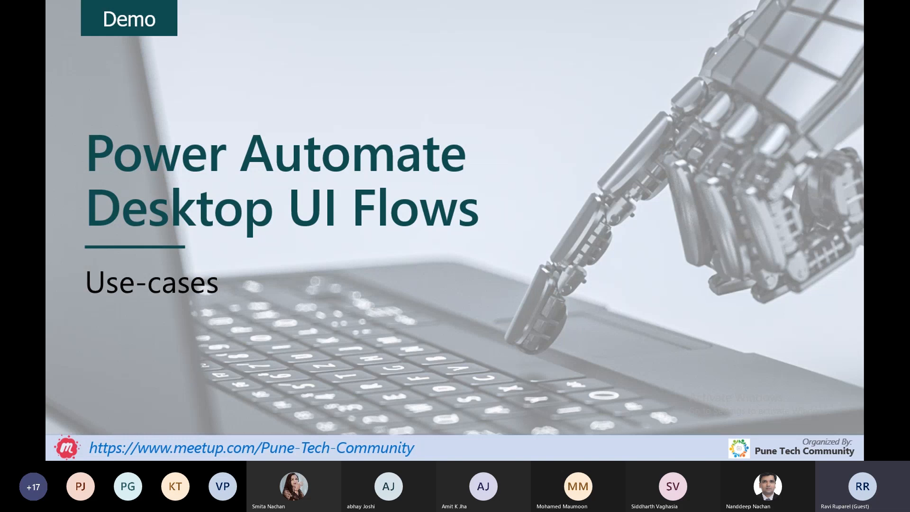
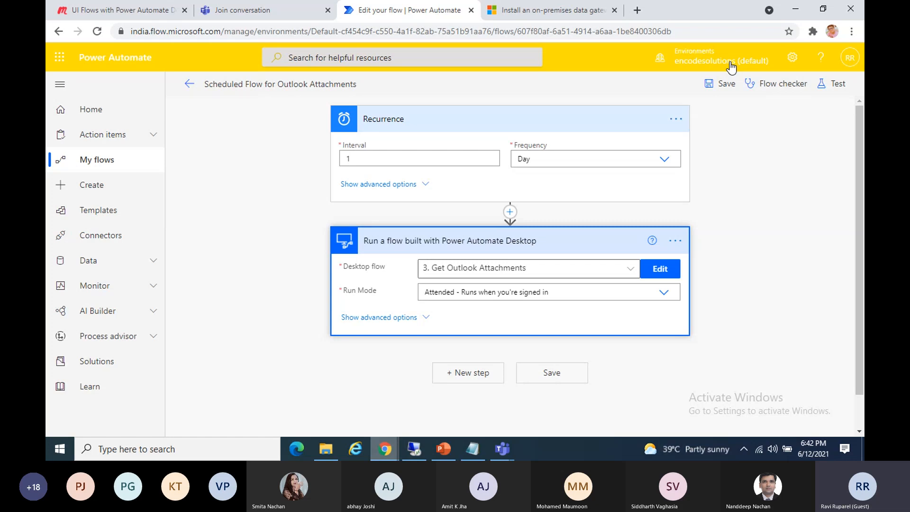
{"action": "left_click", "coordinate": [849, 58]}
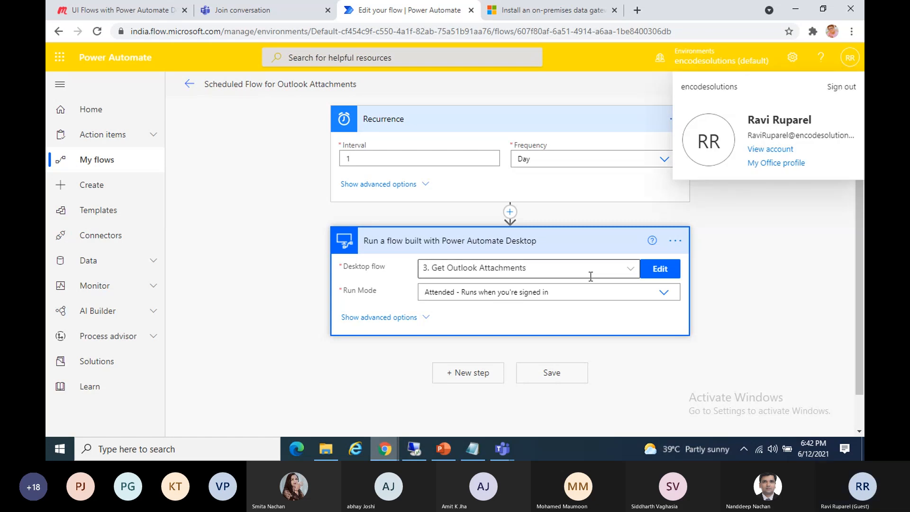
{"action": "left_click", "coordinate": [629, 270]}
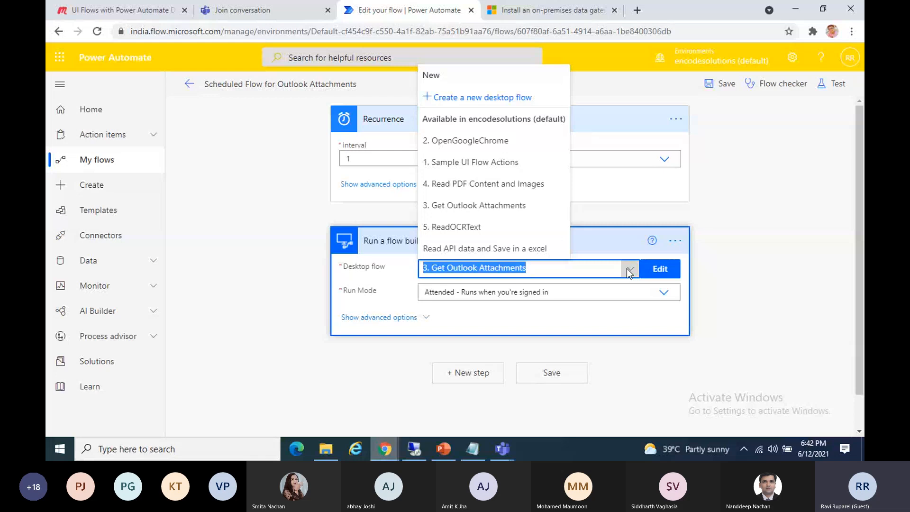
{"action": "left_click", "coordinate": [627, 270]}
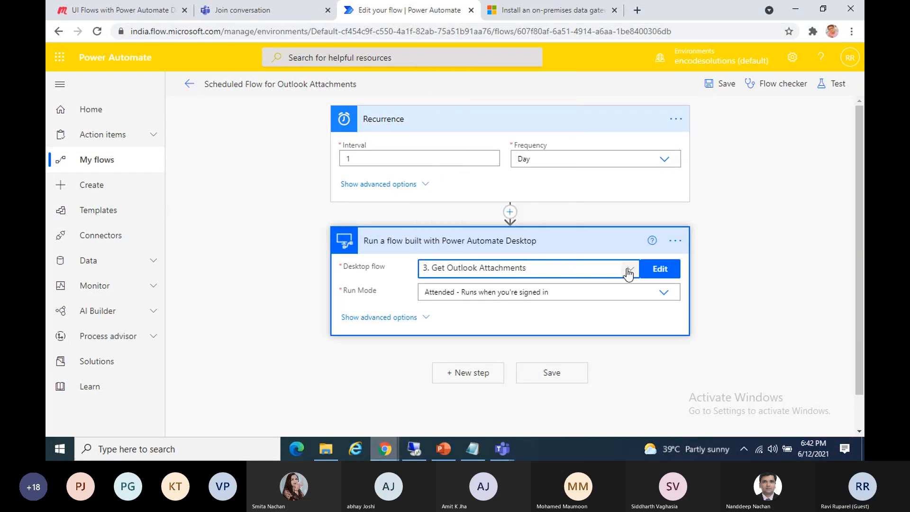
- Return to the remote session and open the desktop's OutlookAttchments folder in File Explorer, selecting the Eticket file
{"action": "left_click", "coordinate": [413, 448]}
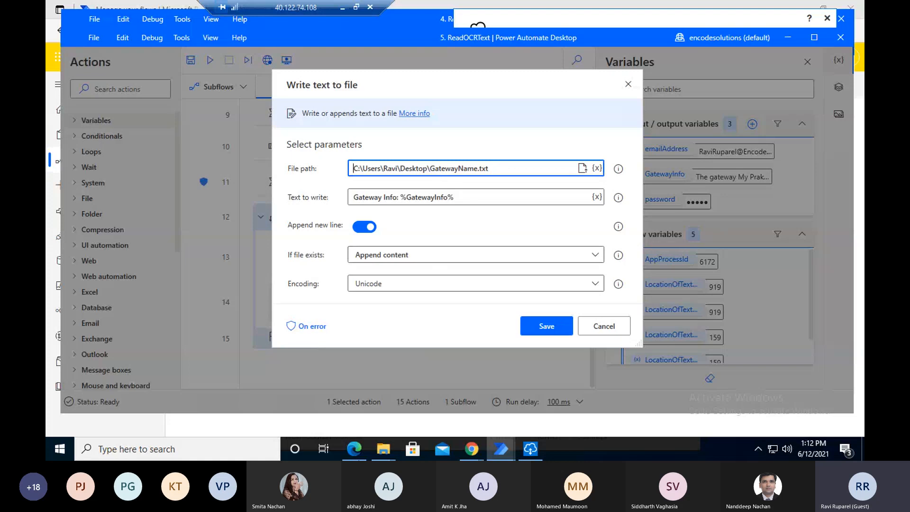
{"action": "mouse_move", "coordinate": [383, 450]}
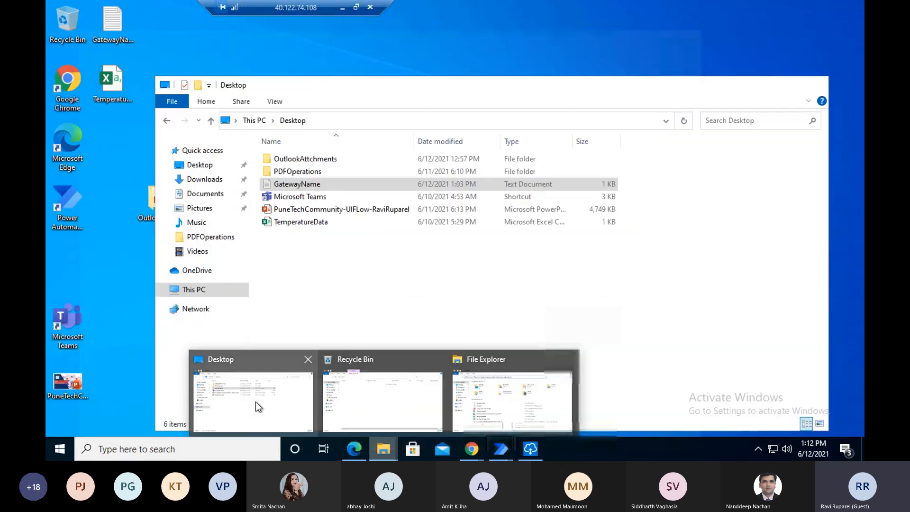
{"action": "left_click", "coordinate": [254, 400]}
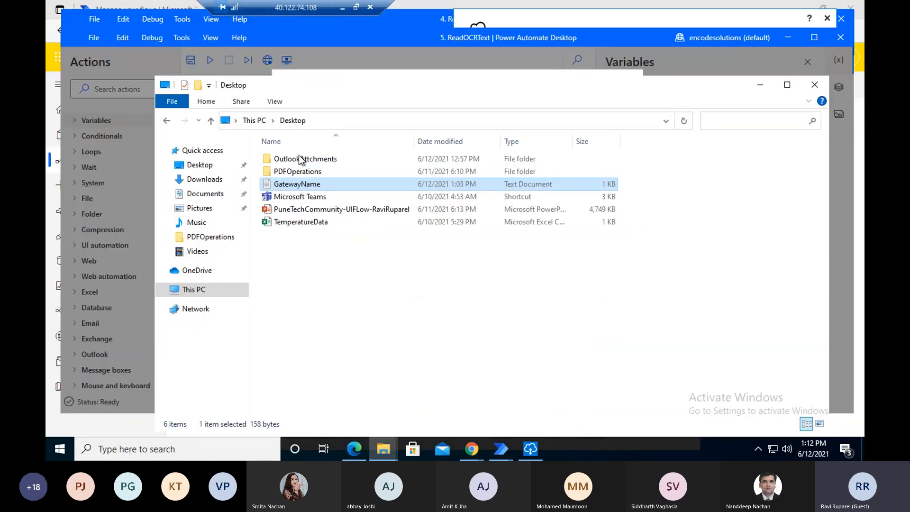
{"action": "double_click", "coordinate": [300, 160]}
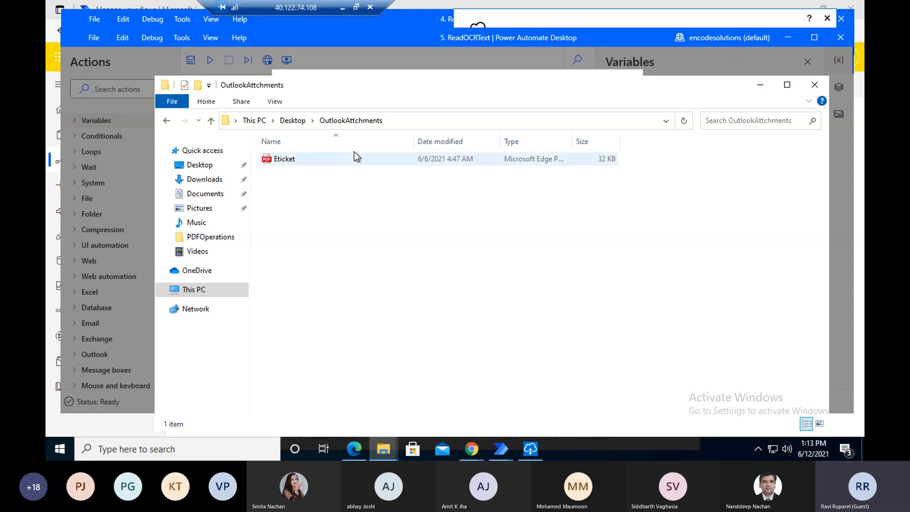
{"action": "left_click", "coordinate": [351, 162]}
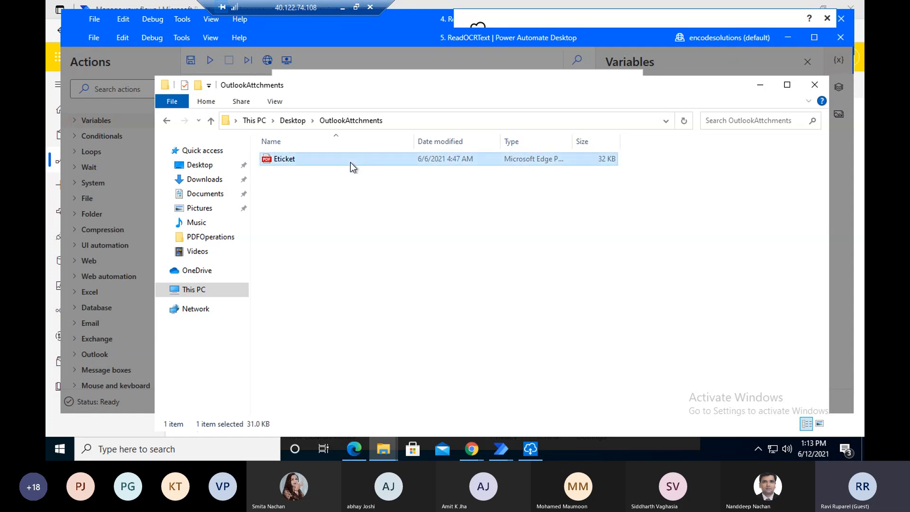
- Delete the Eticket file from the OutlookAttchments folder, confirm moving it to the Recycle Bin, and leave the remote session
{"action": "key", "text": "Delete"}
{"action": "left_click", "coordinate": [511, 277]}
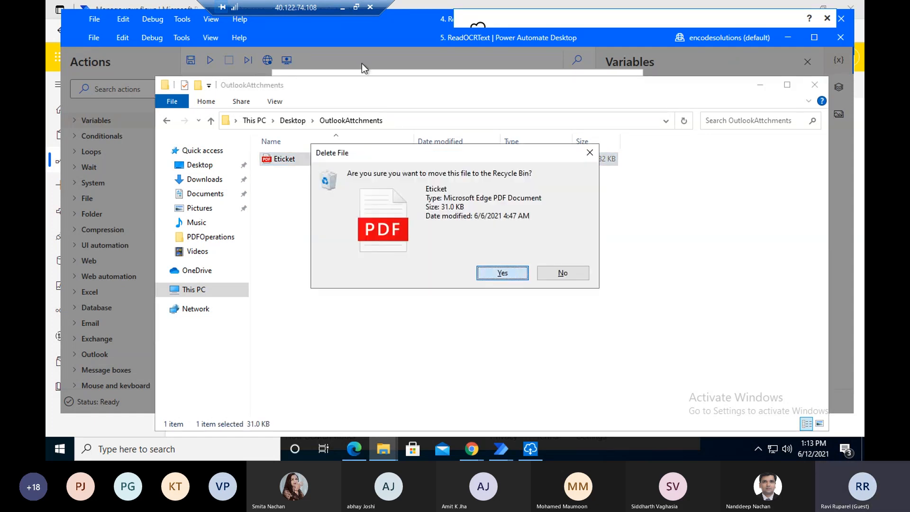
{"action": "left_click", "coordinate": [343, 9]}
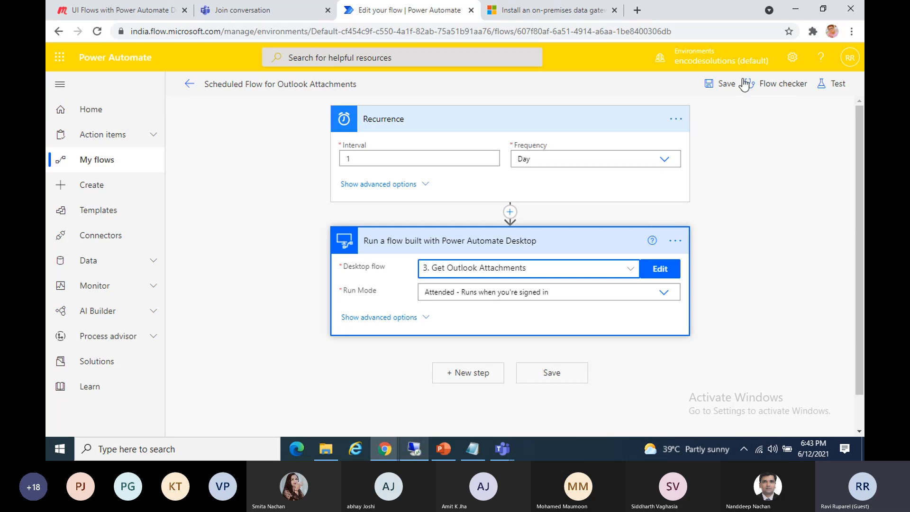
- Test Scheduled Flow for Outlook Attachments manually and open its run view
{"action": "left_click", "coordinate": [839, 86]}
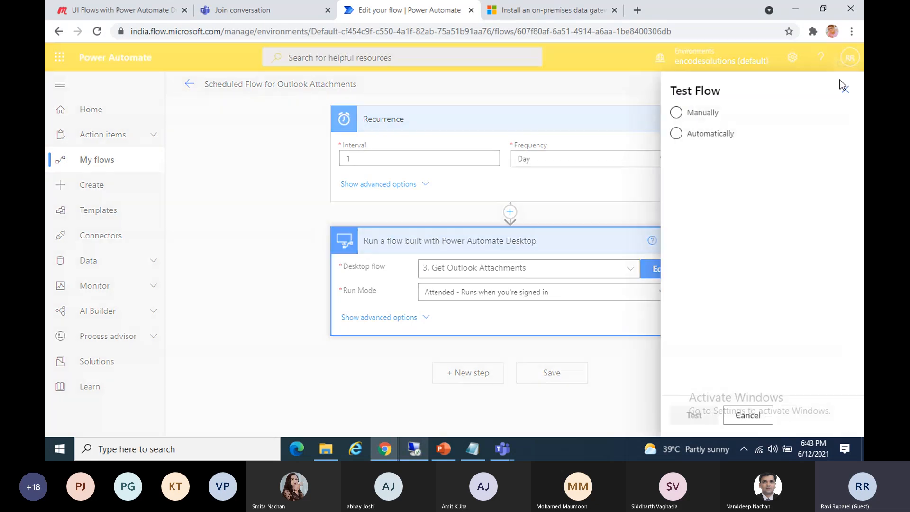
{"action": "left_click", "coordinate": [695, 116]}
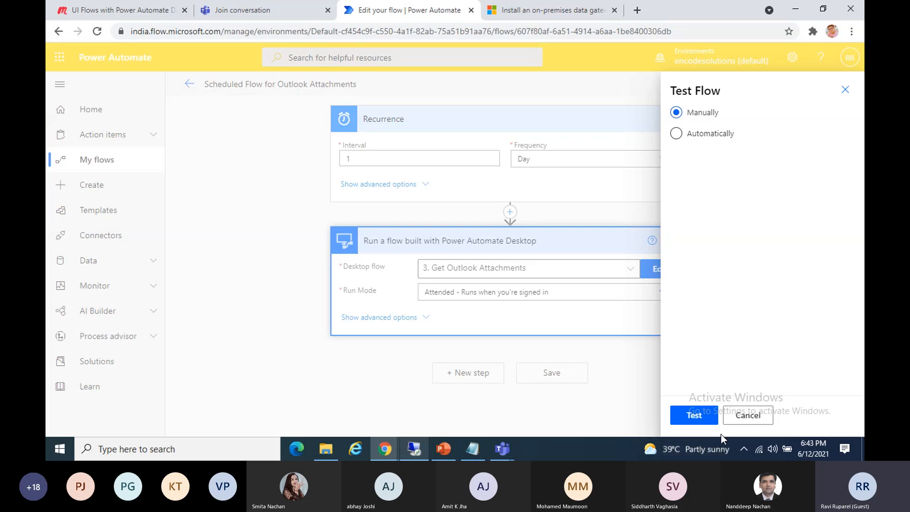
{"action": "mouse_move", "coordinate": [722, 441]}
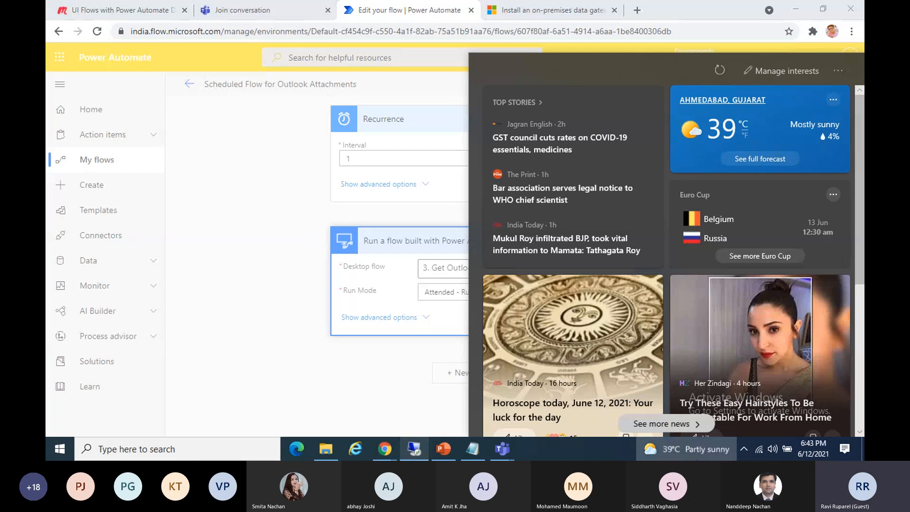
{"action": "left_click", "coordinate": [697, 456]}
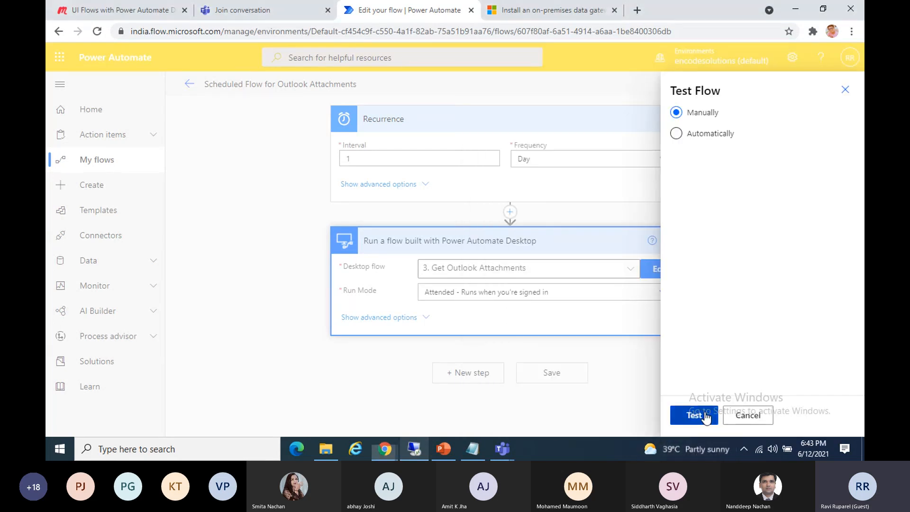
{"action": "left_click", "coordinate": [691, 416]}
{"action": "left_click", "coordinate": [705, 411]}
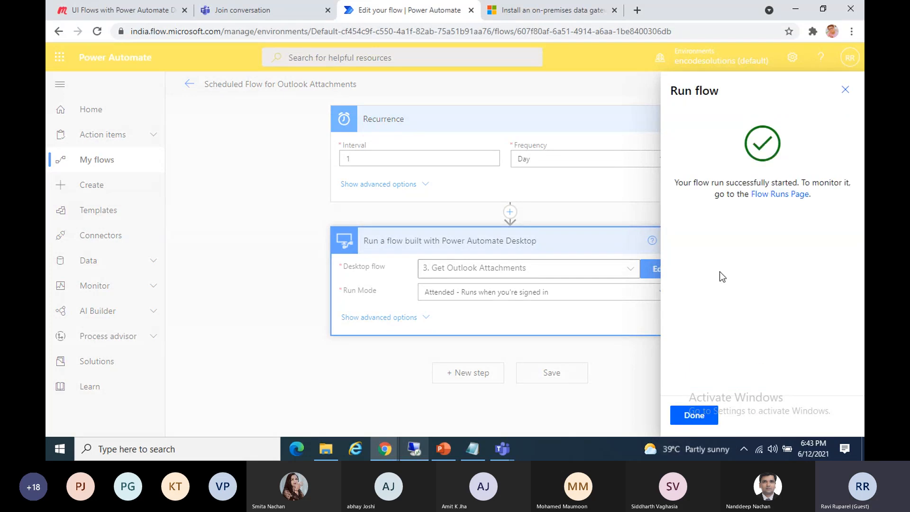
{"action": "left_click", "coordinate": [711, 416]}
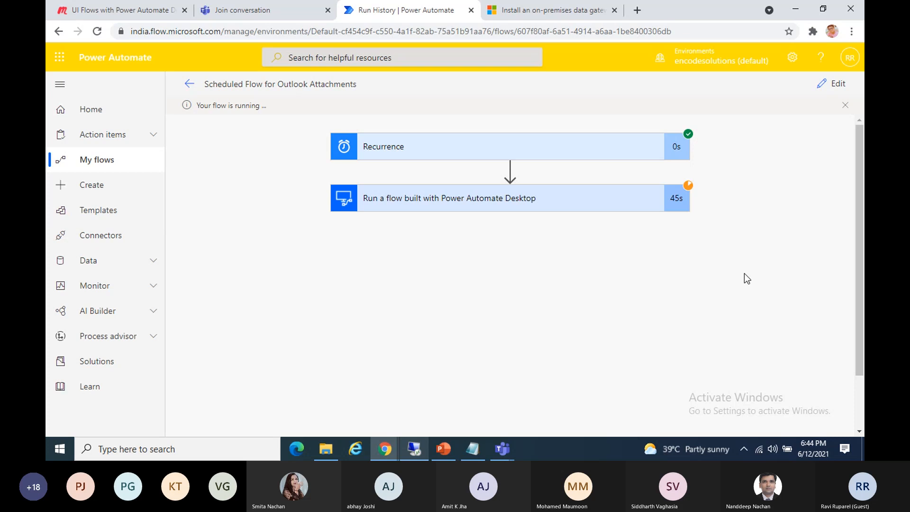
- Return to the remote session, close the Microsoft Store window and check the OutlookAttchments folder for the Eticket file
{"action": "mouse_move", "coordinate": [421, 458]}
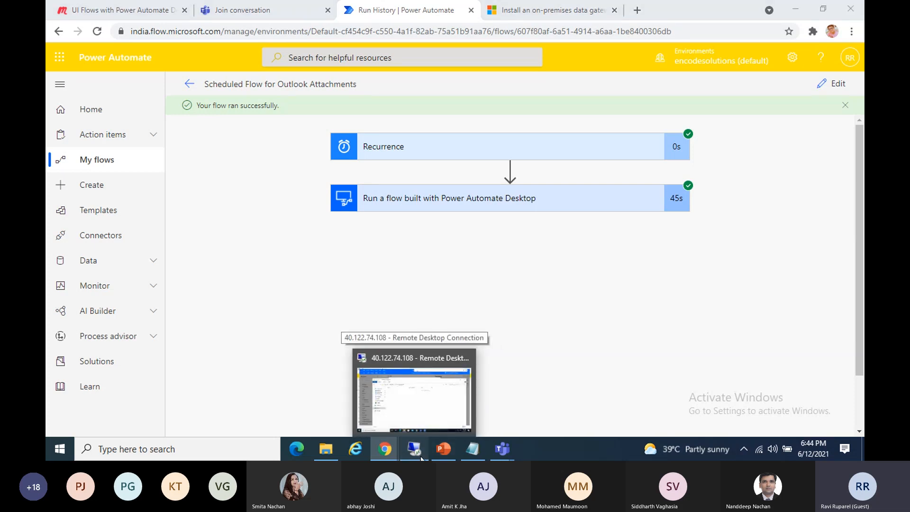
{"action": "left_click", "coordinate": [420, 456]}
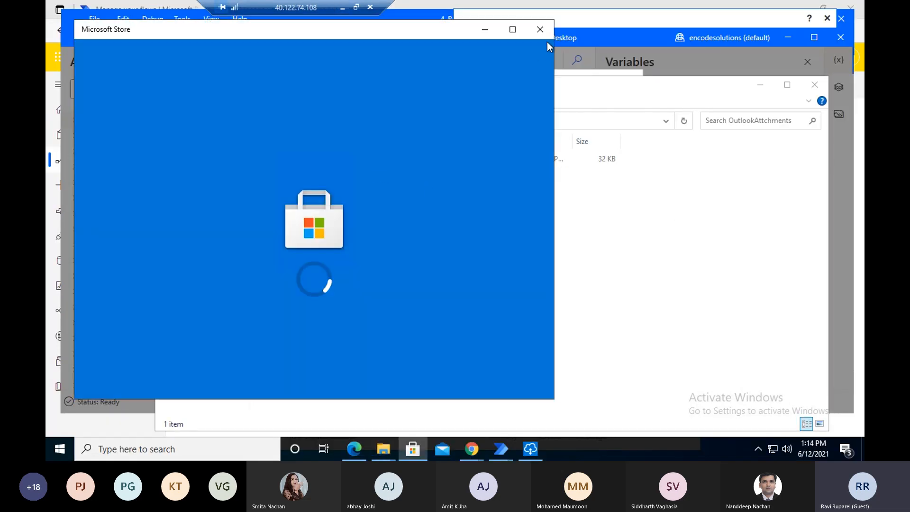
{"action": "left_click", "coordinate": [544, 32]}
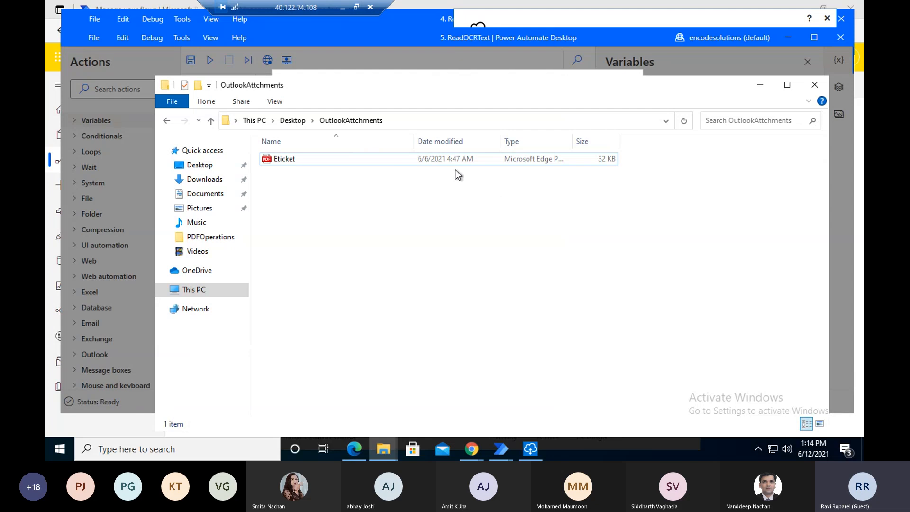
{"action": "left_click", "coordinate": [436, 165]}
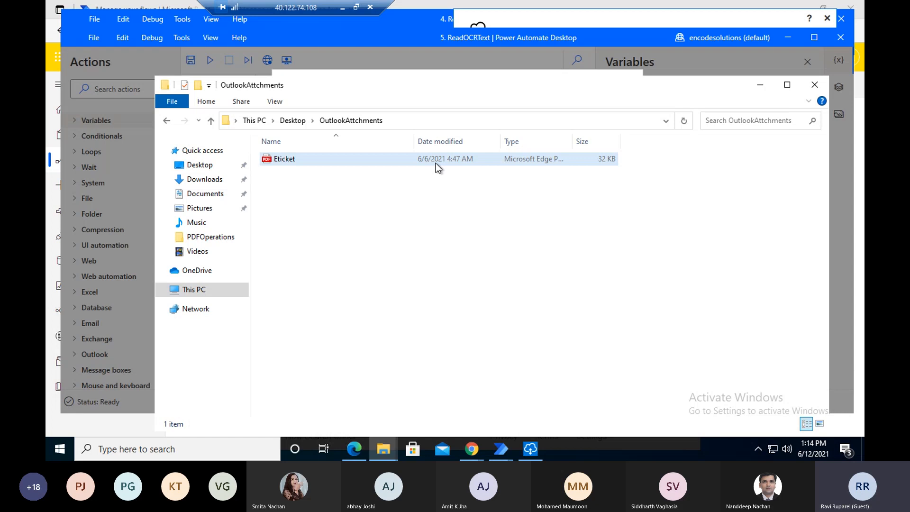
- Switch to the PowerPoint presentation, start the slide show and advance to the Exporting/Importing UI Flows slide
{"action": "left_click", "coordinate": [343, 9]}
{"action": "left_click", "coordinate": [451, 447]}
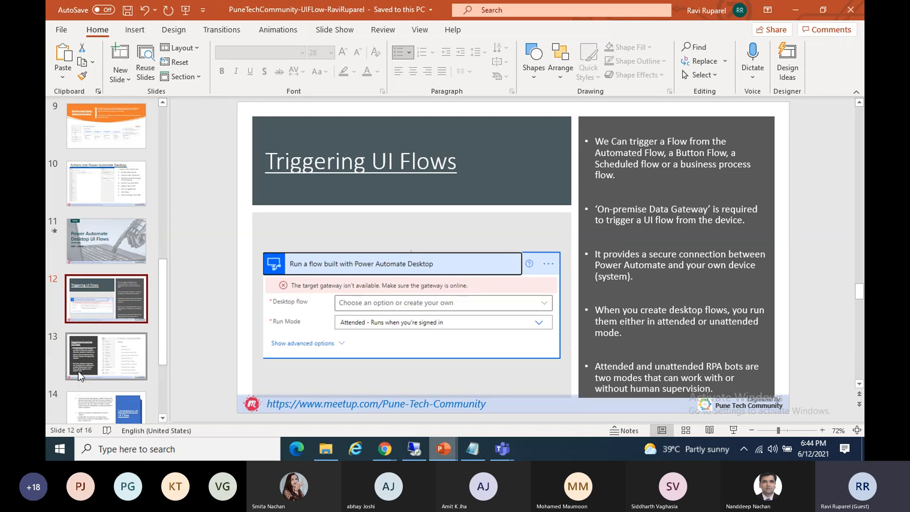
{"action": "key", "text": "F5"}
{"action": "key", "text": "Right"}
{"action": "key", "text": "Right"}
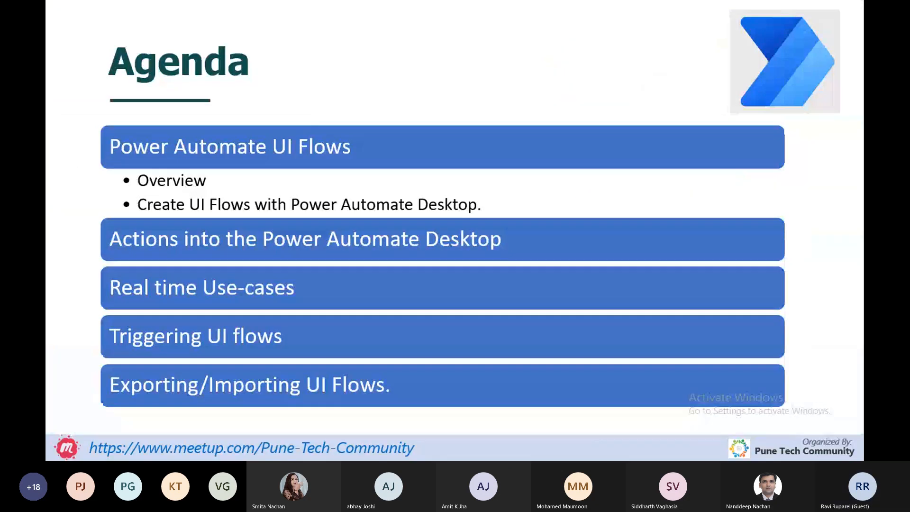
{"action": "key", "text": "Right"}
{"action": "key", "text": "Right"}
{"action": "key", "text": "Right"}
{"action": "key", "text": "Right"}
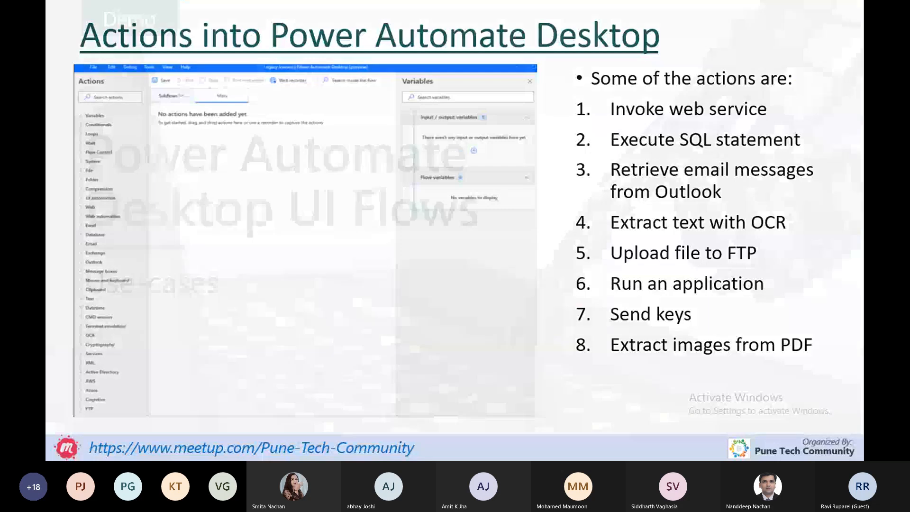
{"action": "key", "text": "Right"}
{"action": "key", "text": "Right"}
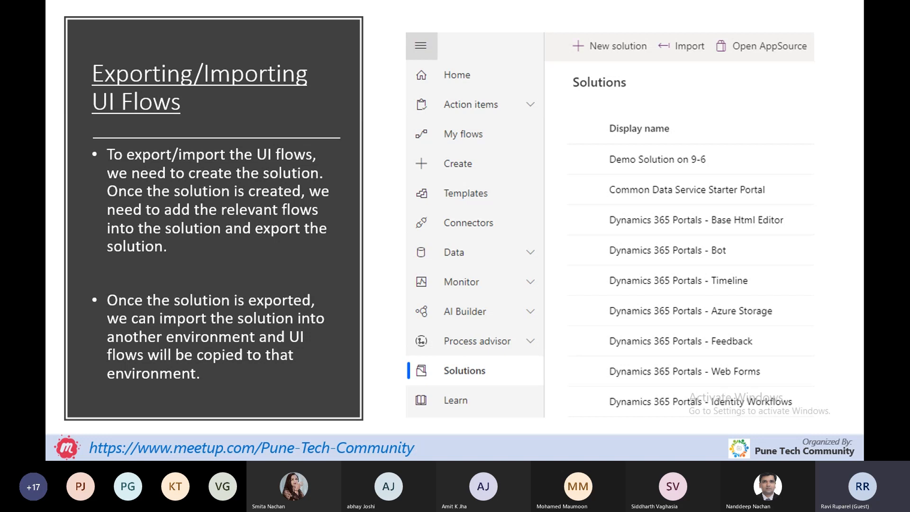
- Go back to Power Automate in the browser, switch to the Development environment and check its desktop flows
{"action": "key", "text": "alt+Tab"}
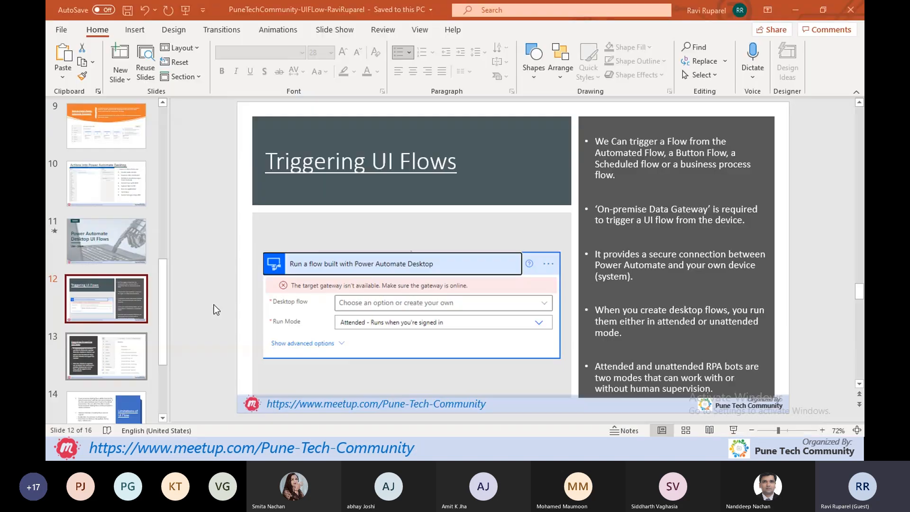
{"action": "key", "text": "alt+Tab"}
{"action": "key", "text": "Tab"}
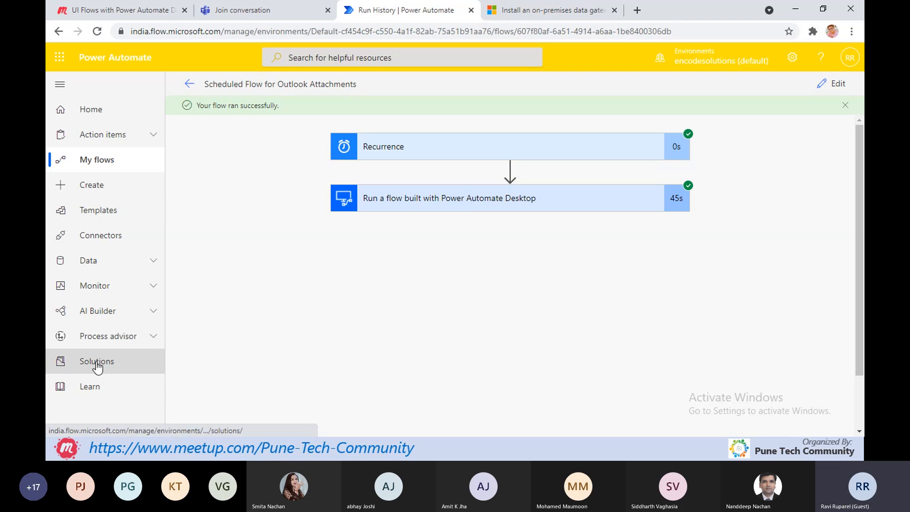
{"action": "left_click", "coordinate": [718, 68]}
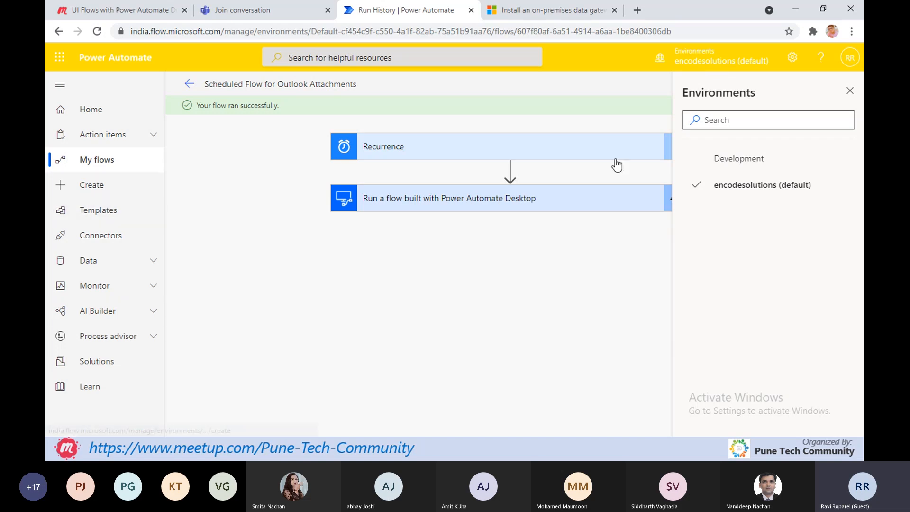
{"action": "left_click", "coordinate": [709, 161]}
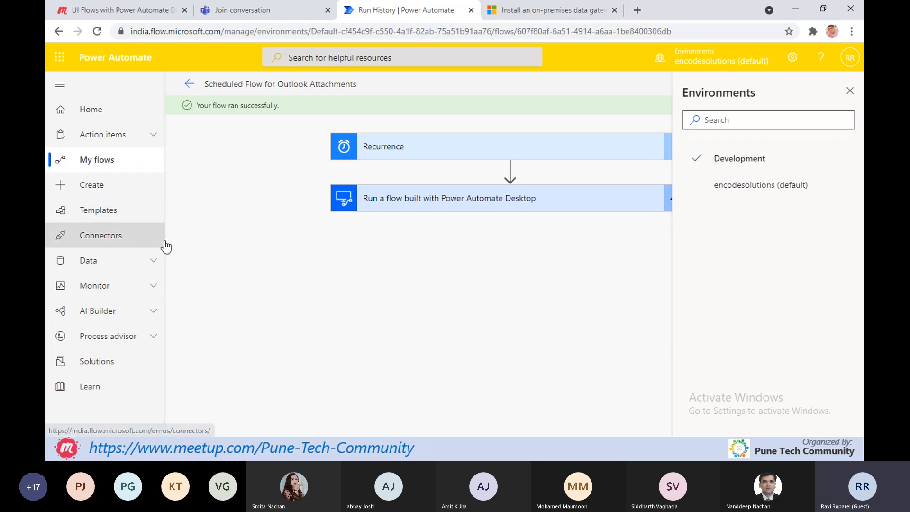
{"action": "left_click", "coordinate": [81, 167]}
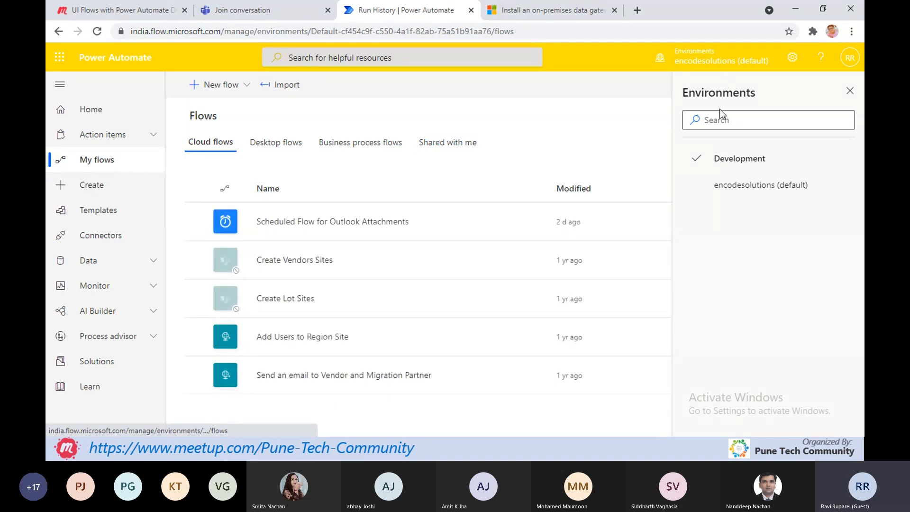
{"action": "left_click", "coordinate": [736, 169]}
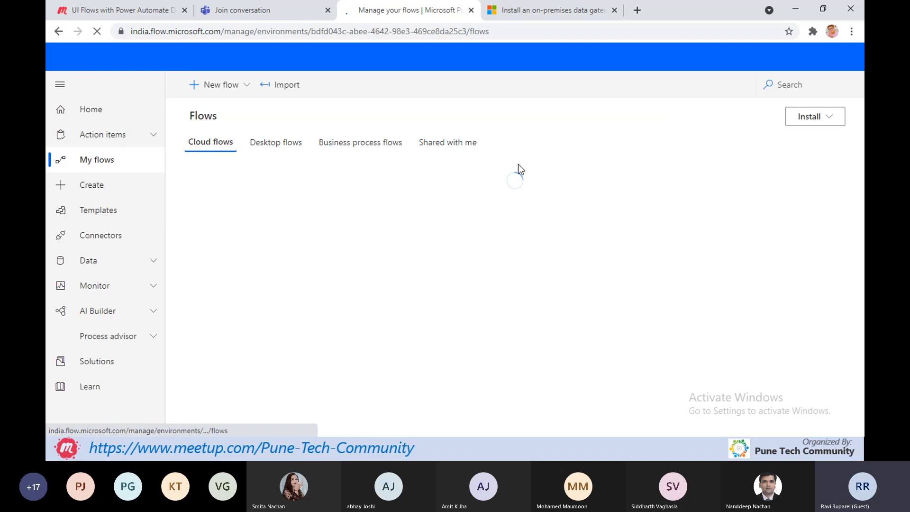
{"action": "left_click", "coordinate": [298, 143]}
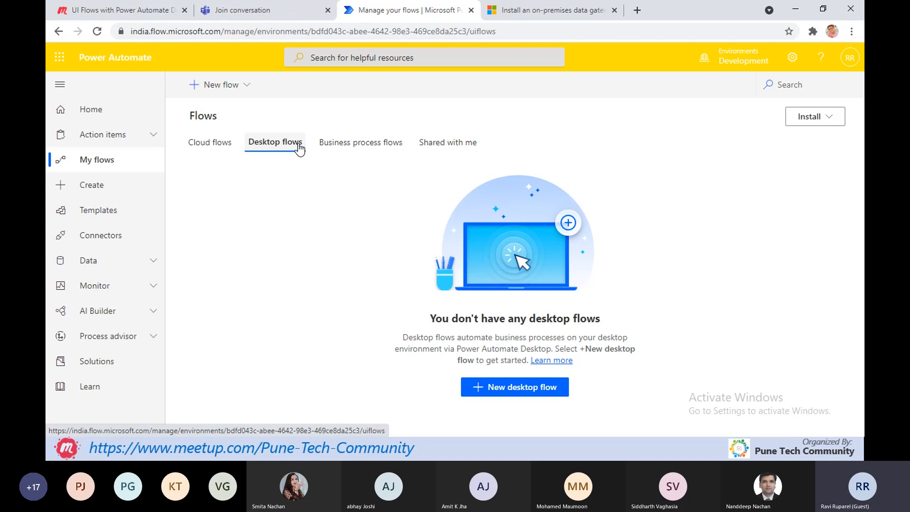
- Switch back to the encodesolutions (default) environment and open its list of solutions
{"action": "left_click", "coordinate": [738, 58]}
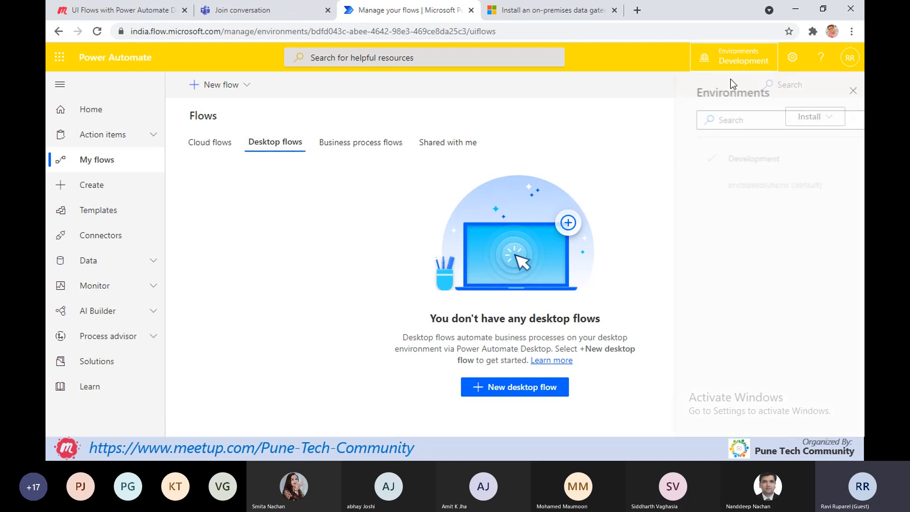
{"action": "left_click", "coordinate": [728, 197]}
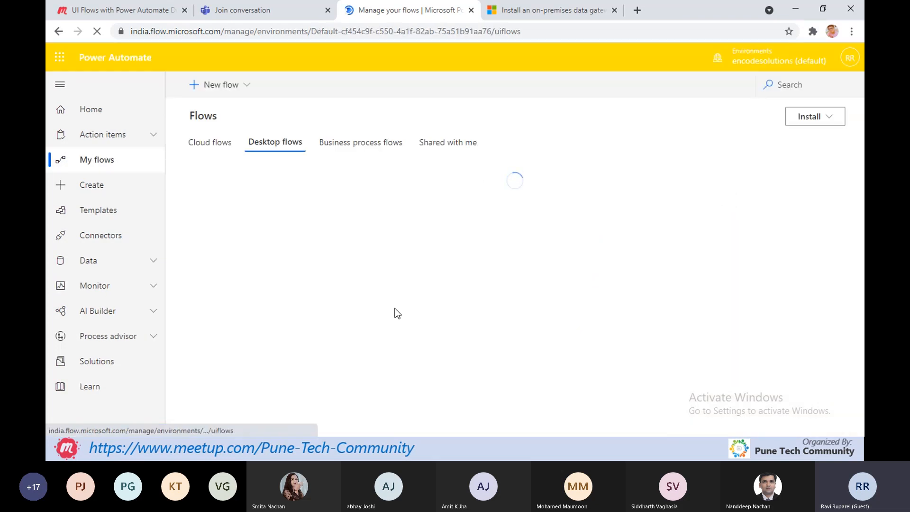
{"action": "left_click", "coordinate": [97, 369]}
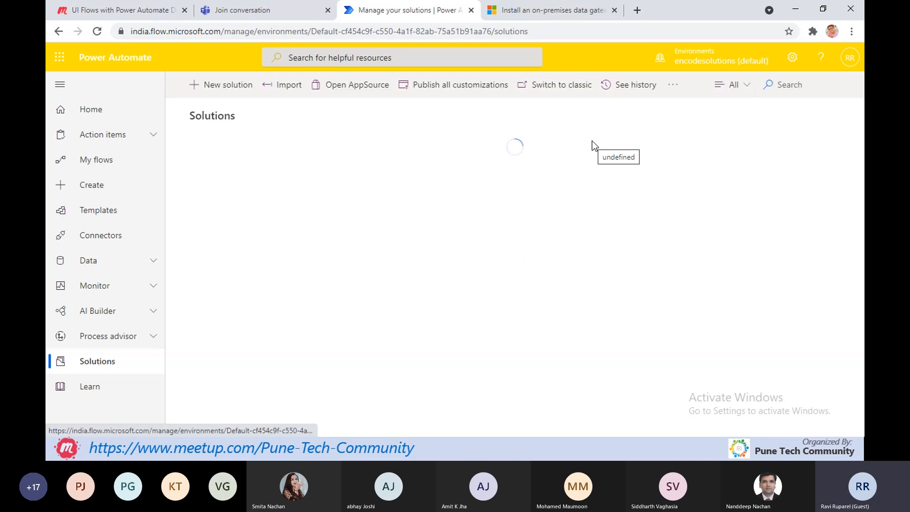
- Start a new solution and set its display name to Pune Tech Demo
{"action": "left_click", "coordinate": [230, 88]}
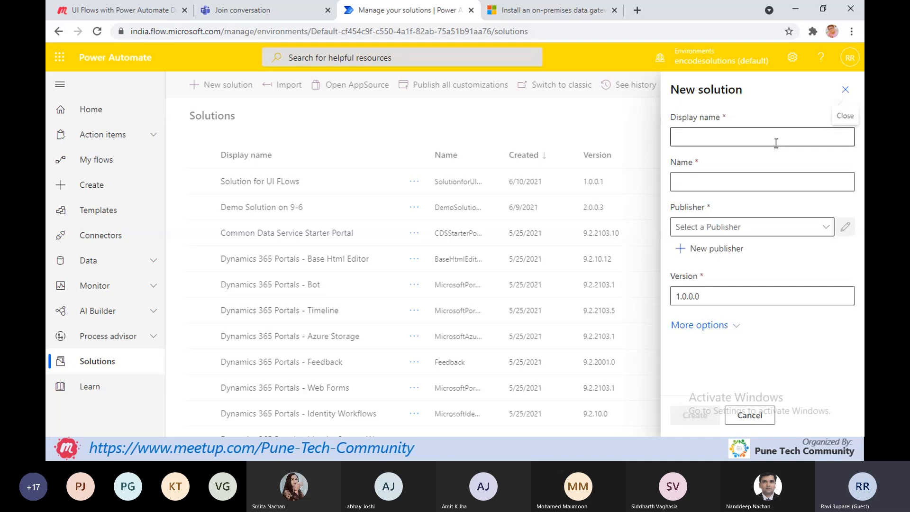
{"action": "left_click", "coordinate": [775, 142]}
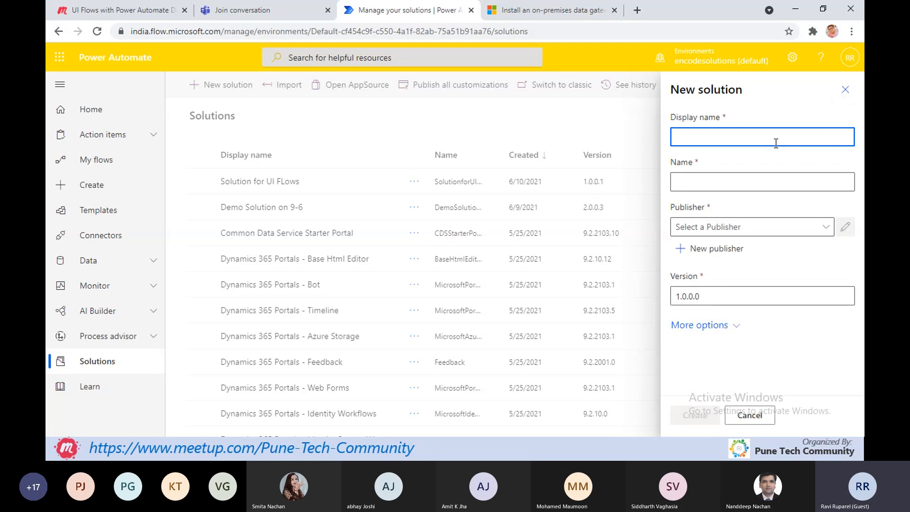
{"action": "type", "text": "PUne"}
{"action": "key", "text": "BackSpace"}
{"action": "key", "text": "BackSpace"}
{"action": "key", "text": "BackSpace"}
{"action": "key", "text": "BackSpace"}
{"action": "type", "text": "une"}
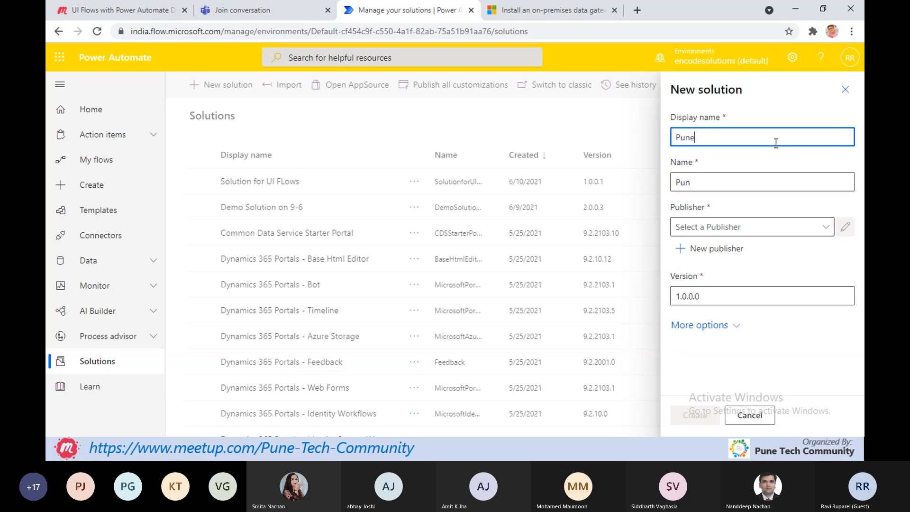
{"action": "type", "text": " Tecch"}
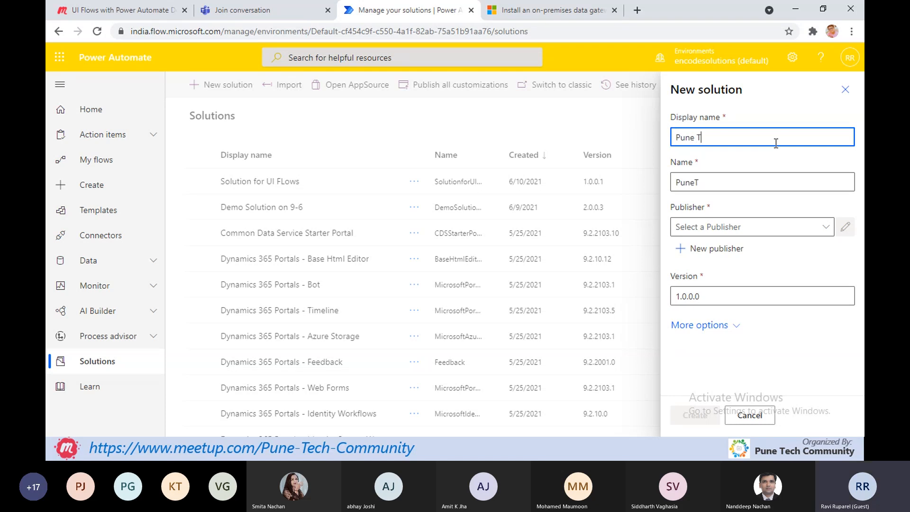
{"action": "key", "text": "BackSpace"}
{"action": "key", "text": "BackSpace"}
{"action": "key", "text": "BackSpace"}
{"action": "type", "text": "ch"}
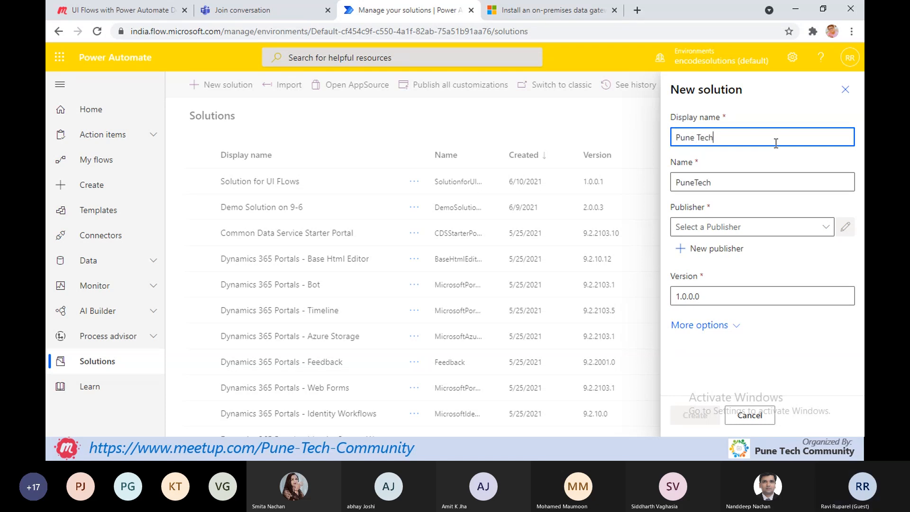
{"action": "type", "text": " Demo"}
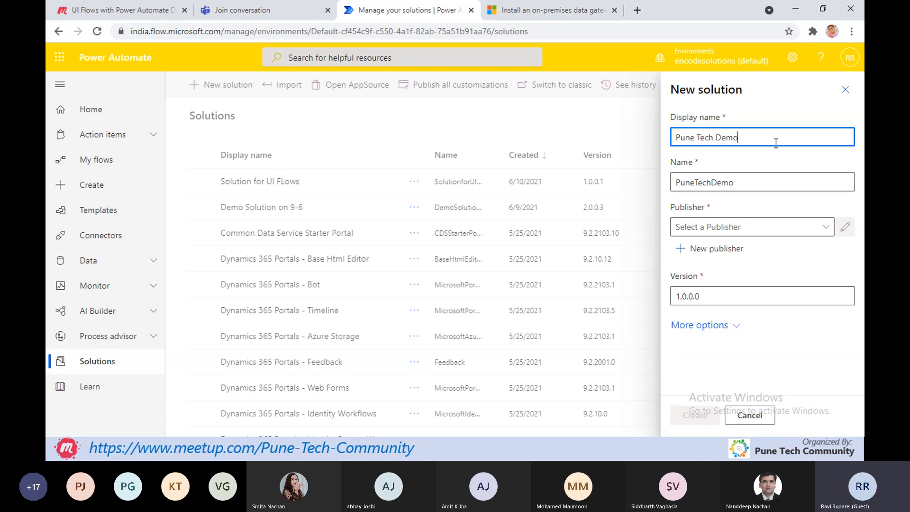
- Set the solution's publisher to CDS Default Publisher and create the solution
{"action": "left_click", "coordinate": [826, 229]}
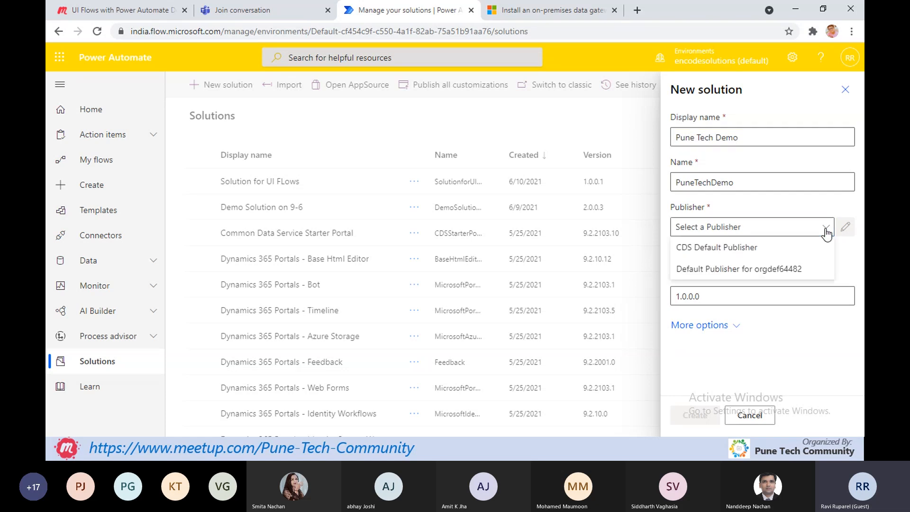
{"action": "left_click", "coordinate": [801, 248]}
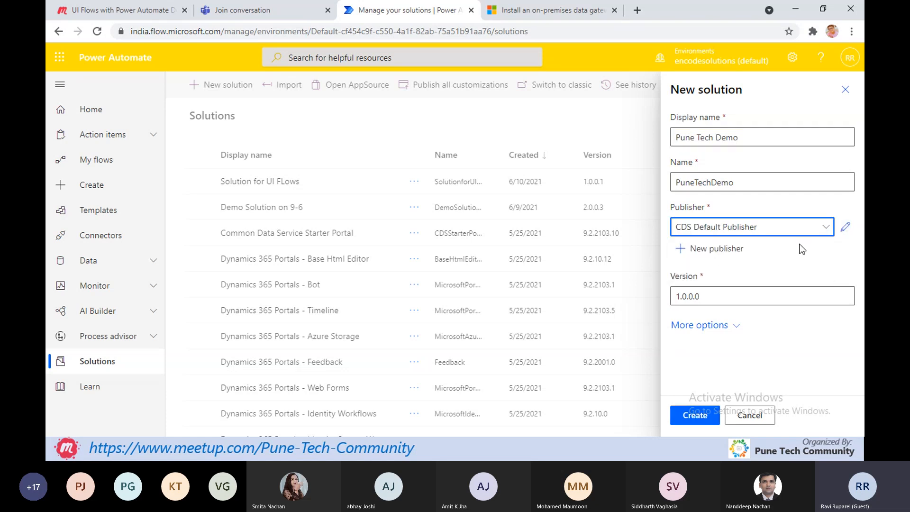
{"action": "left_click", "coordinate": [695, 415]}
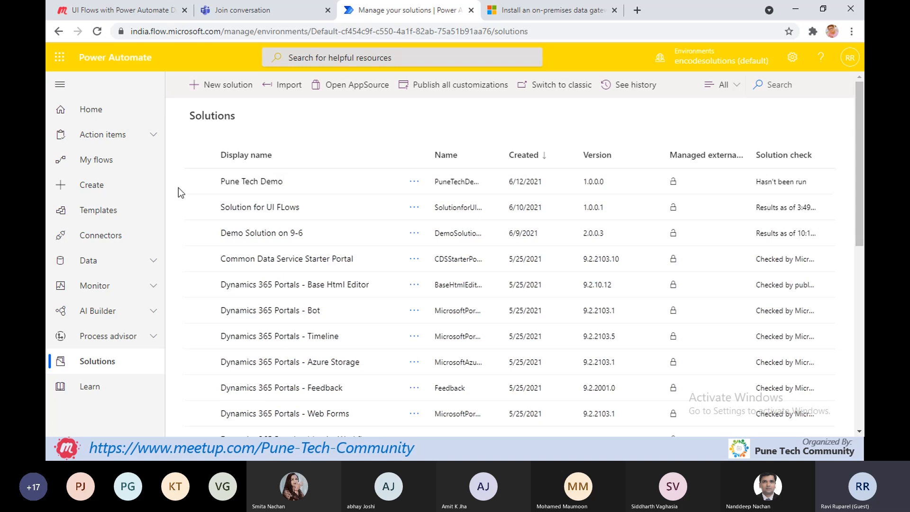
- Open the Pune Tech Demo solution and add all six existing desktop flows to it
{"action": "left_click", "coordinate": [235, 182]}
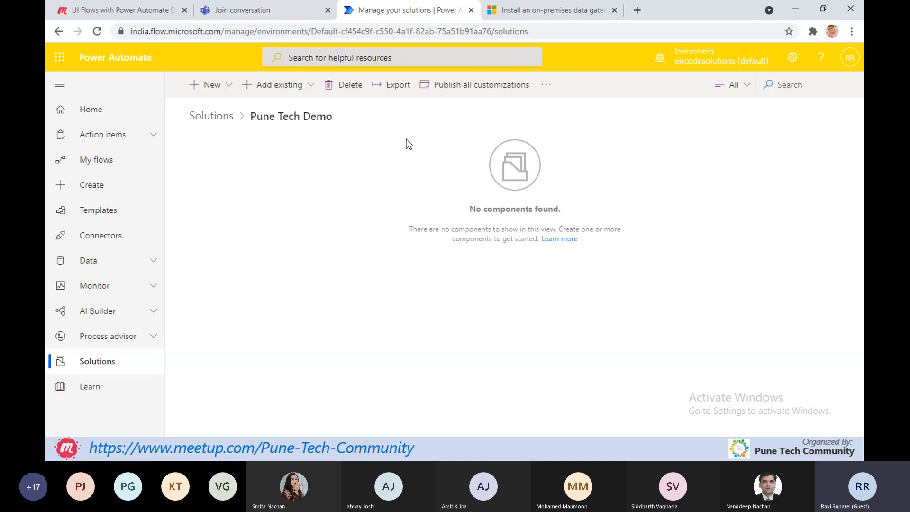
{"action": "left_click", "coordinate": [311, 85]}
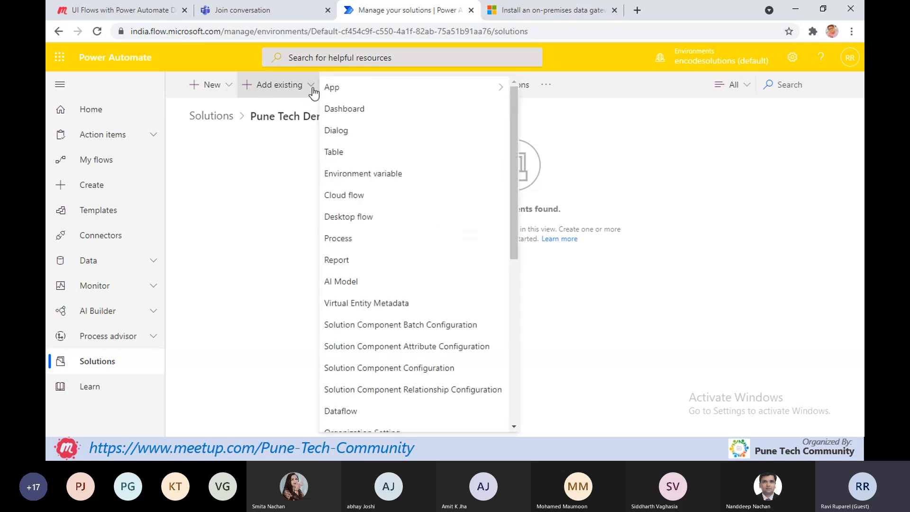
{"action": "left_click", "coordinate": [391, 218]}
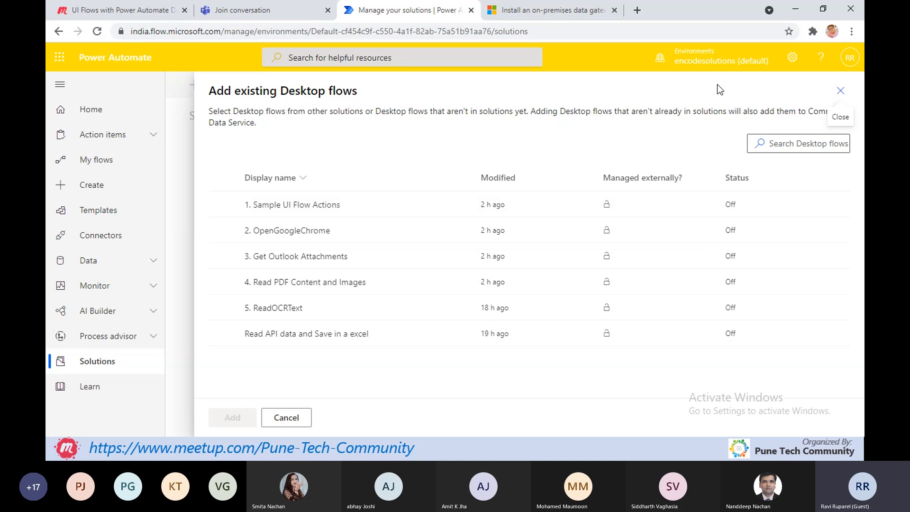
{"action": "left_click", "coordinate": [223, 177]}
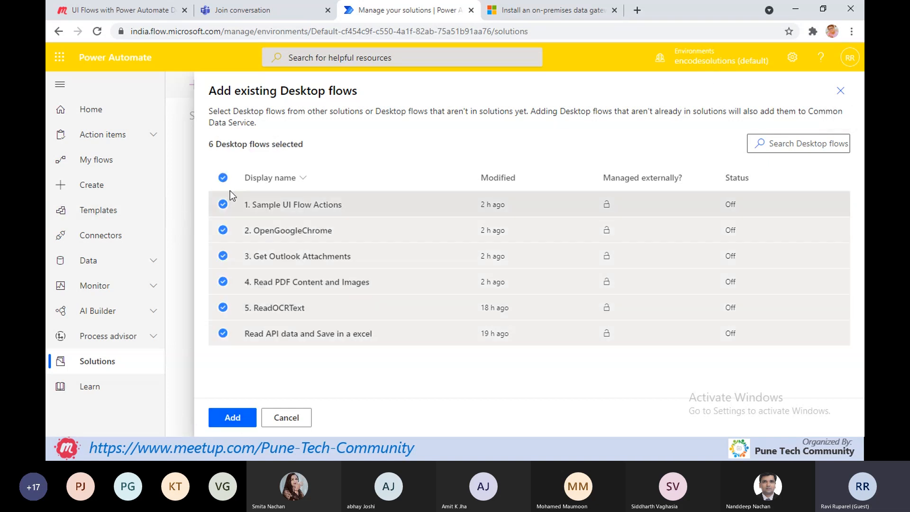
{"action": "left_click", "coordinate": [240, 416]}
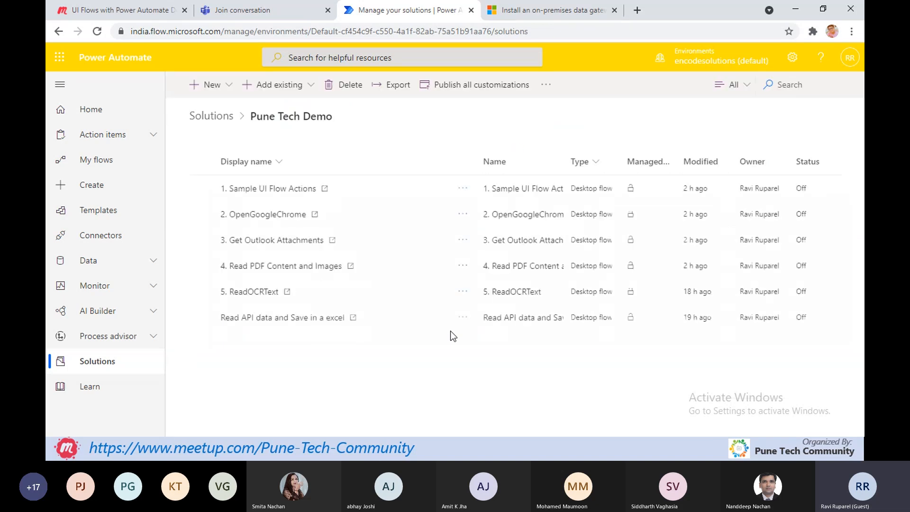
- Start exporting the Pune Tech Demo solution, publish all its changes and run the check for issues
{"action": "left_click", "coordinate": [390, 90]}
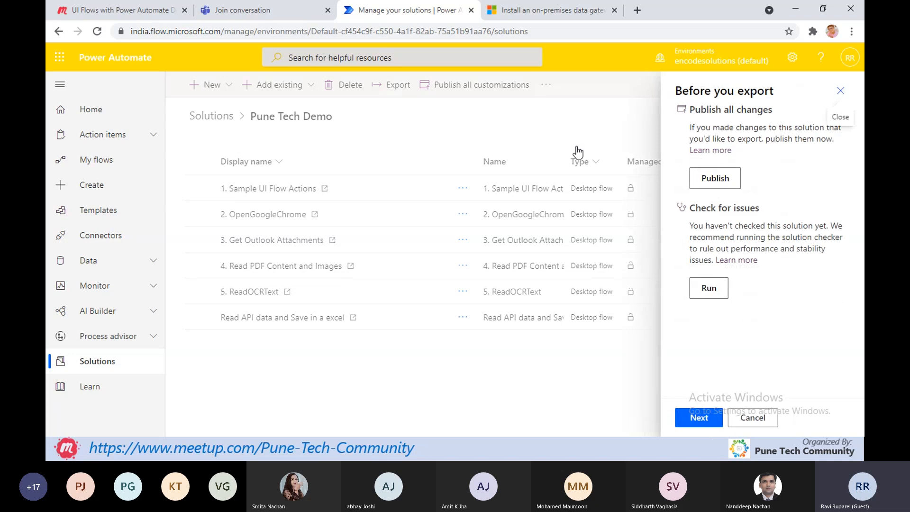
{"action": "left_click", "coordinate": [712, 179]}
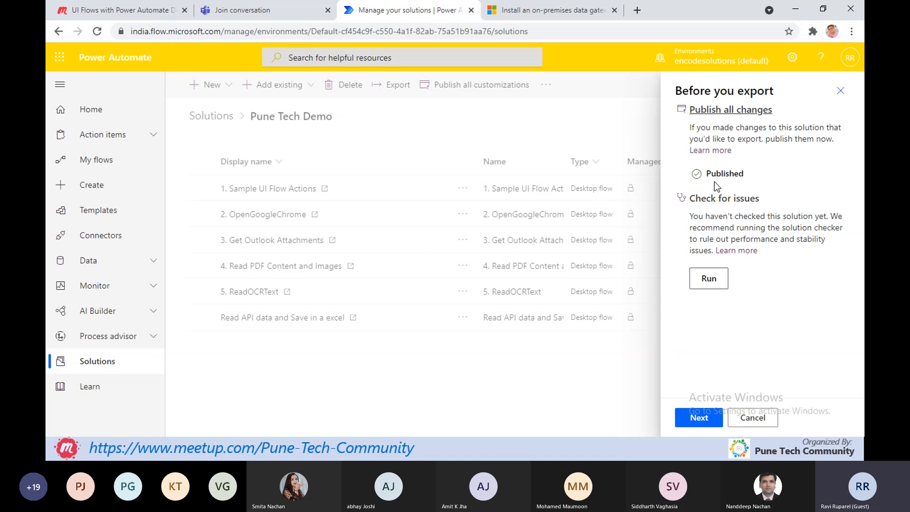
{"action": "left_click", "coordinate": [714, 279]}
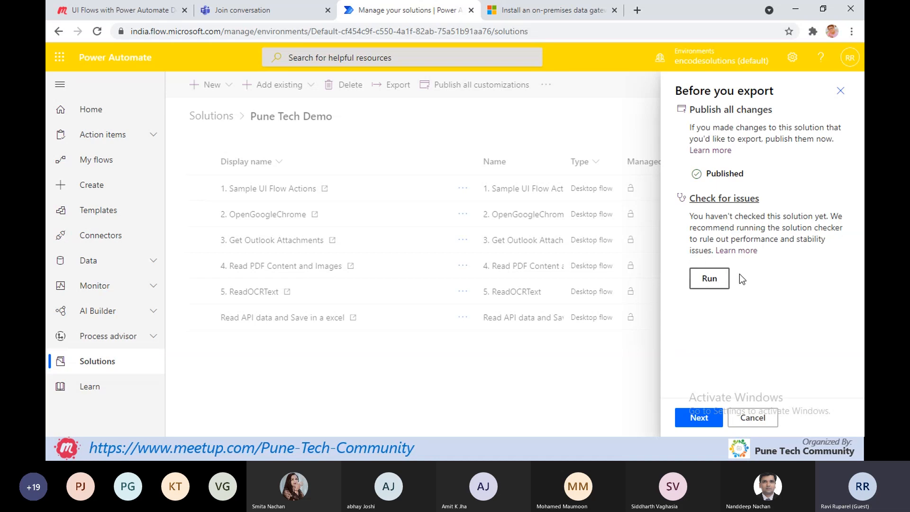
{"action": "left_click", "coordinate": [718, 280]}
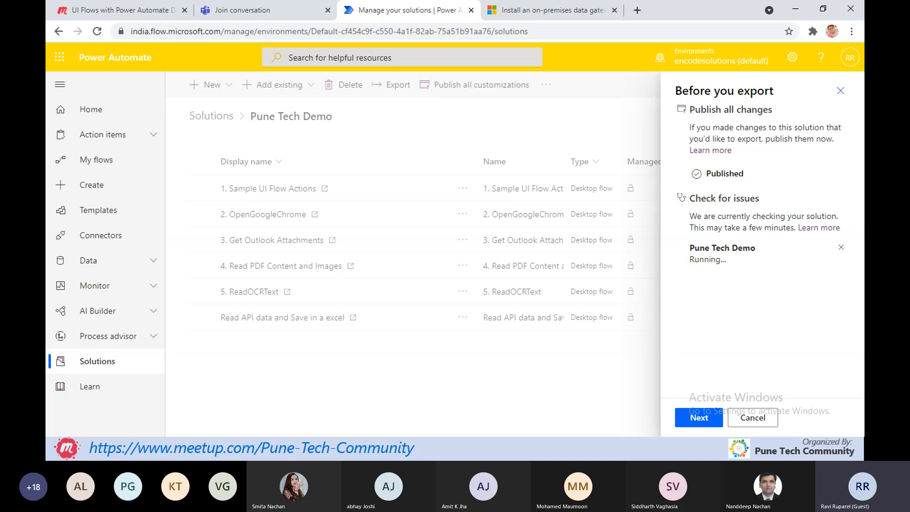
- Switch to File Explorer, locate the exported DemoSolutionon96_2_0_0_1_managed archive on the Desktop, and return to the browser
{"action": "key", "text": "alt+Tab"}
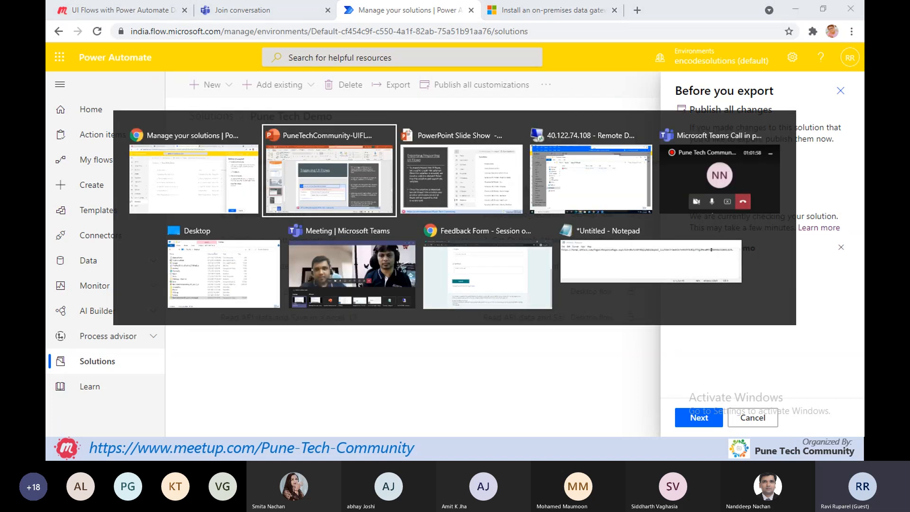
{"action": "key", "text": "Tab"}
{"action": "key", "text": "Tab"}
{"action": "key", "text": "Tab"}
{"action": "key", "text": "Tab"}
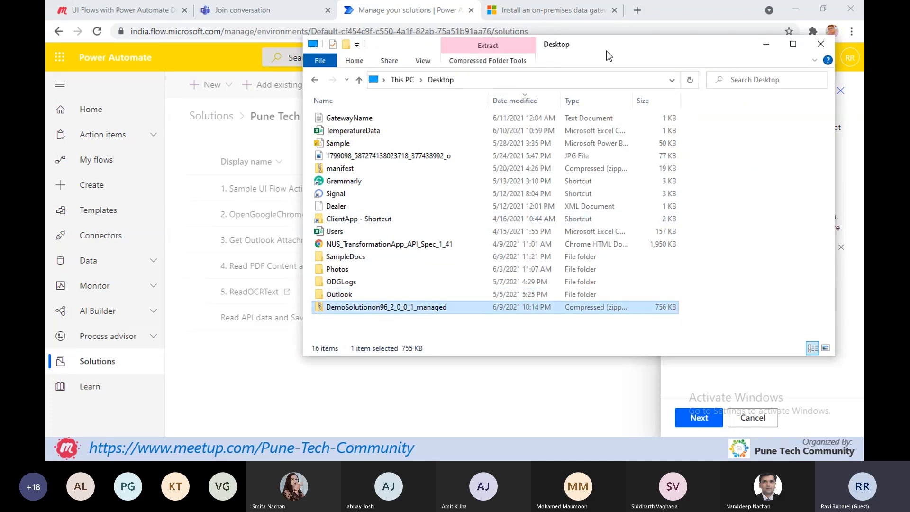
{"action": "left_click_drag", "start_coordinate": [608, 54], "coordinate": [415, 74]}
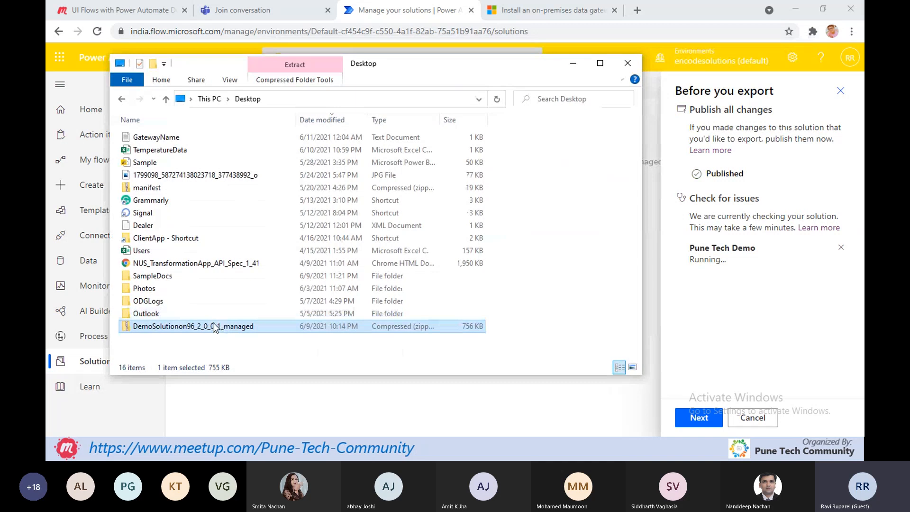
{"action": "left_click", "coordinate": [561, 65]}
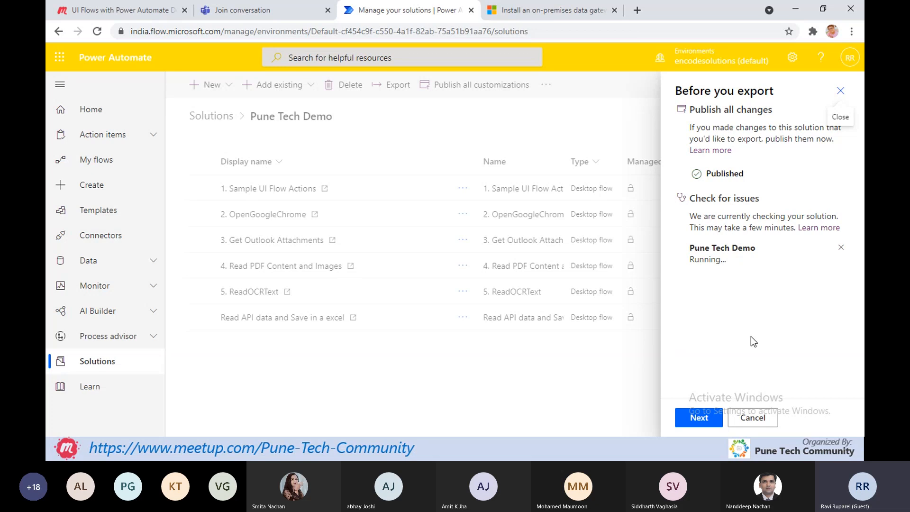
{"action": "key", "text": "alt+Tab"}
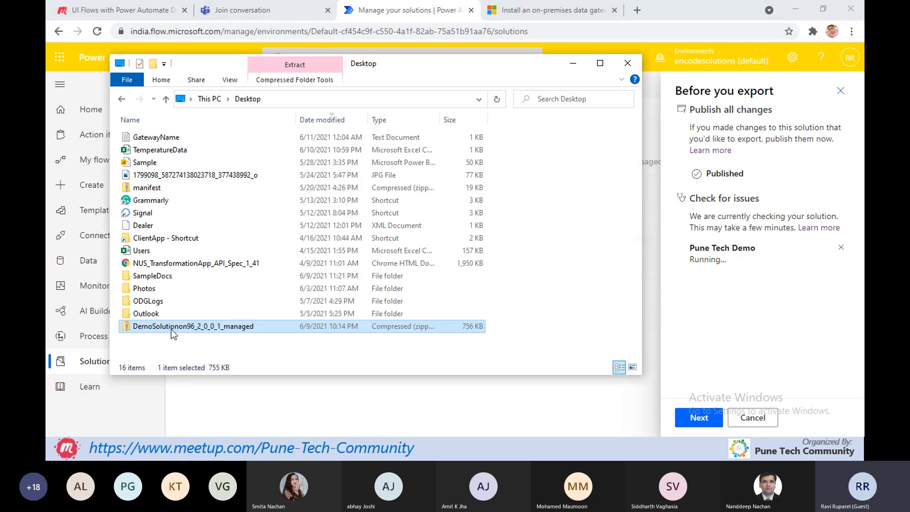
{"action": "left_click", "coordinate": [172, 317]}
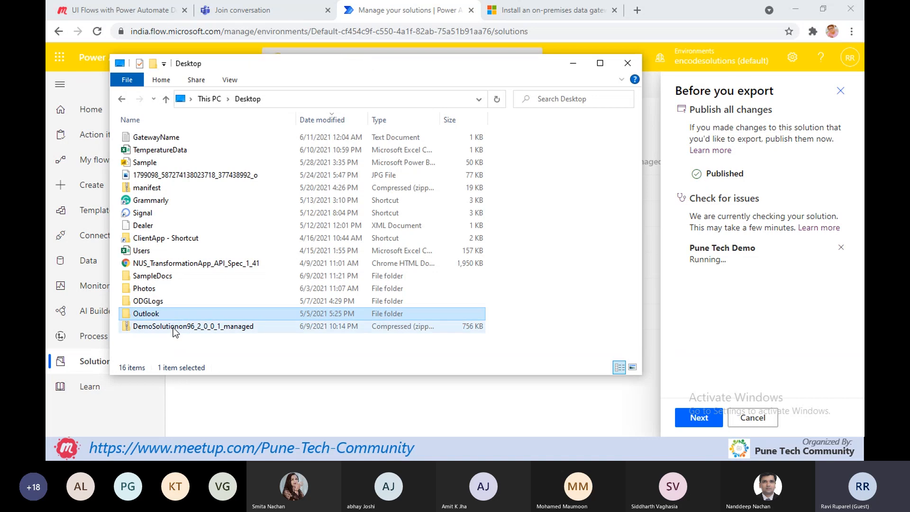
{"action": "left_click", "coordinate": [173, 327]}
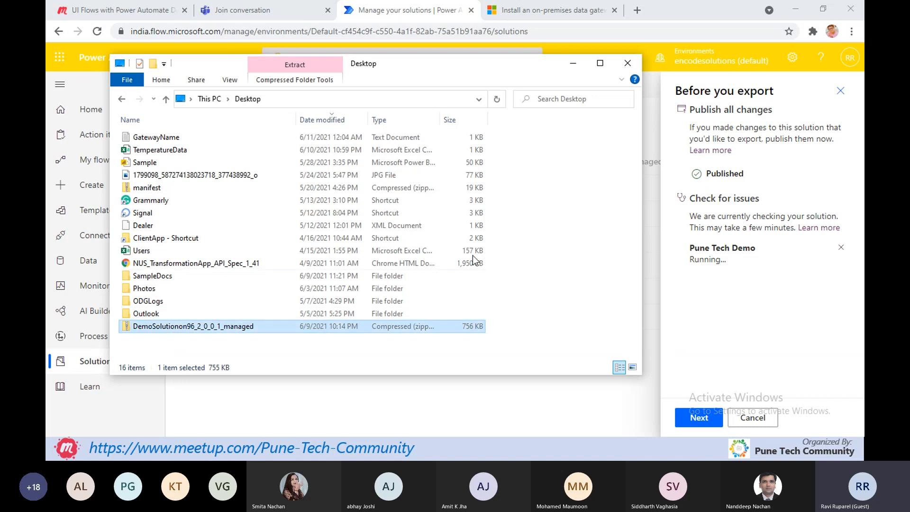
{"action": "left_click", "coordinate": [574, 56]}
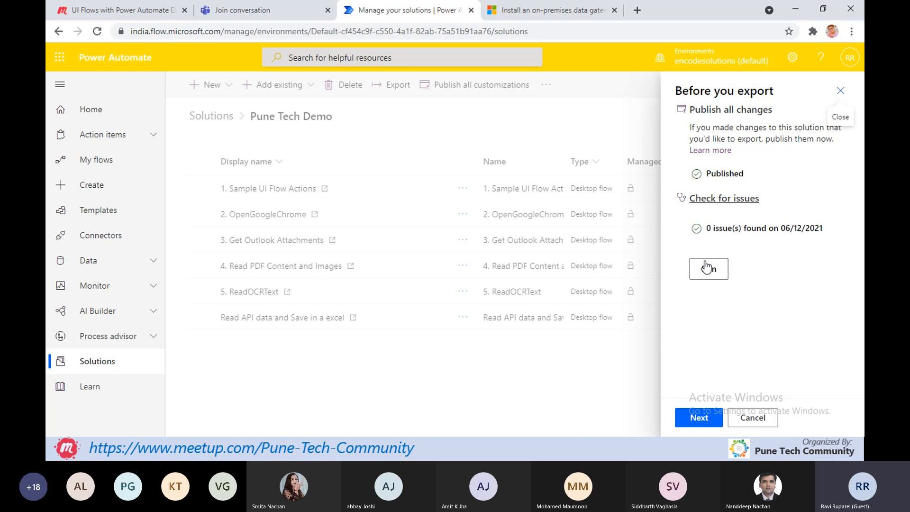
- Export the Pune Tech Demo solution as Managed with version number 1.0.0.1
{"action": "left_click", "coordinate": [698, 417]}
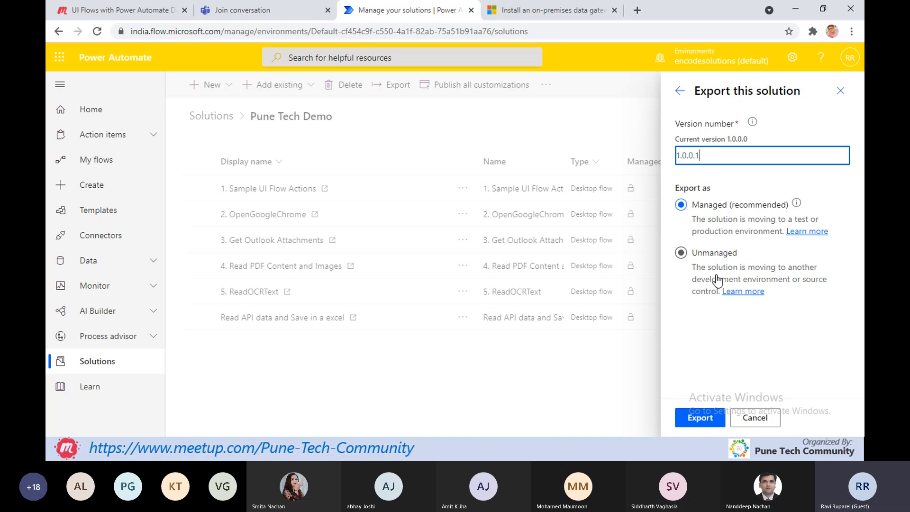
{"action": "left_click", "coordinate": [716, 417]}
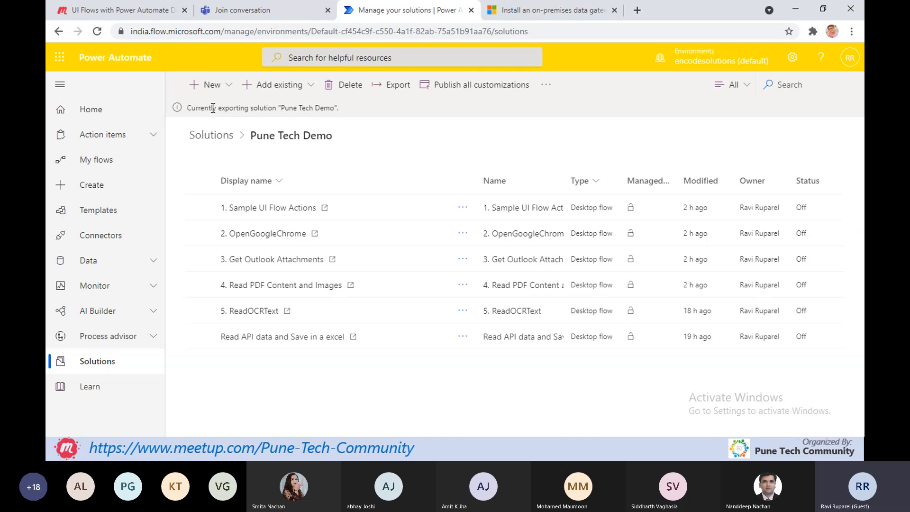
{"action": "left_click_drag", "start_coordinate": [208, 108], "coordinate": [332, 106]}
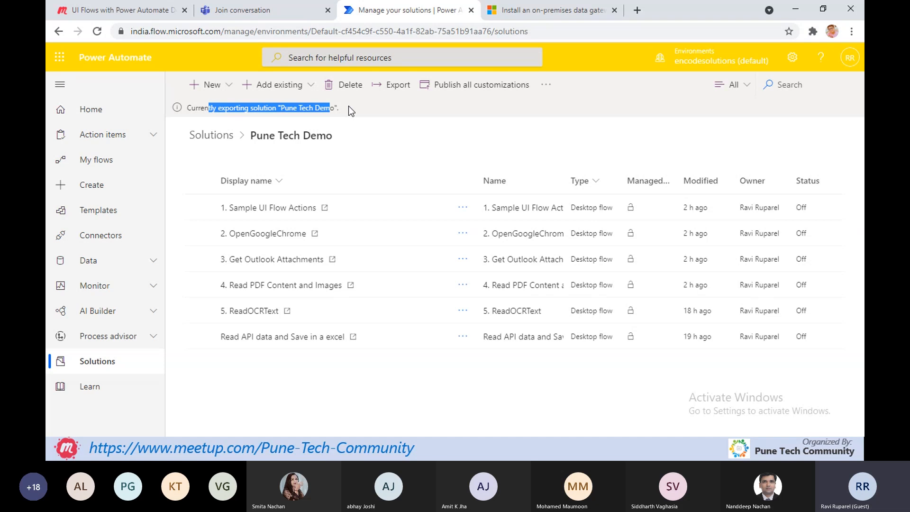
{"action": "left_click", "coordinate": [355, 108]}
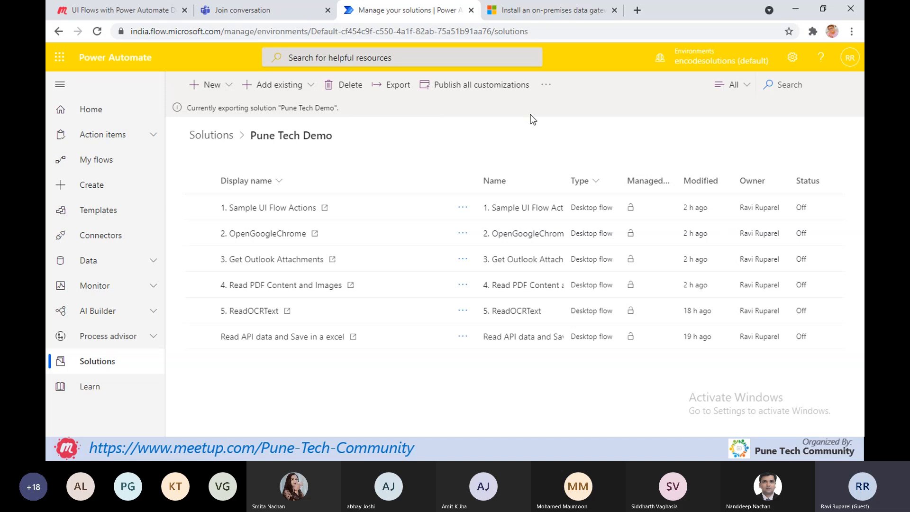
{"action": "key", "text": "alt+Tab"}
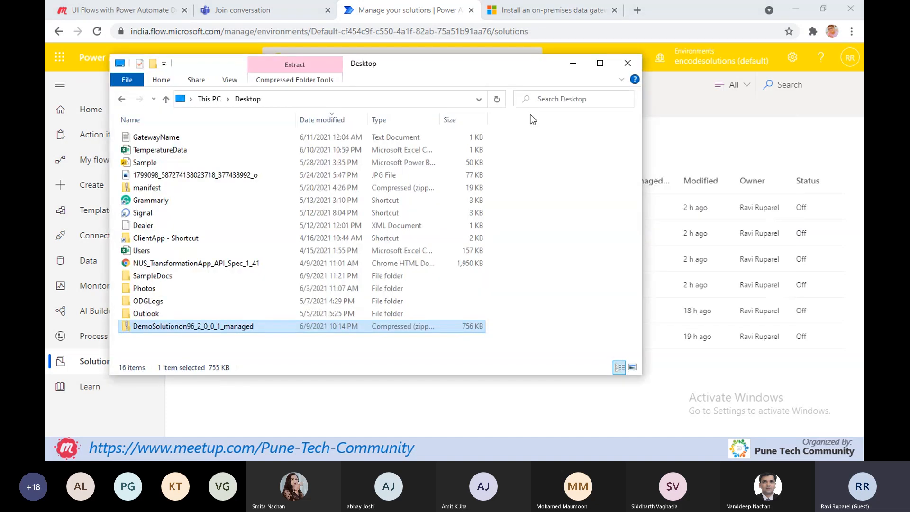
{"action": "key", "text": "alt+Tab"}
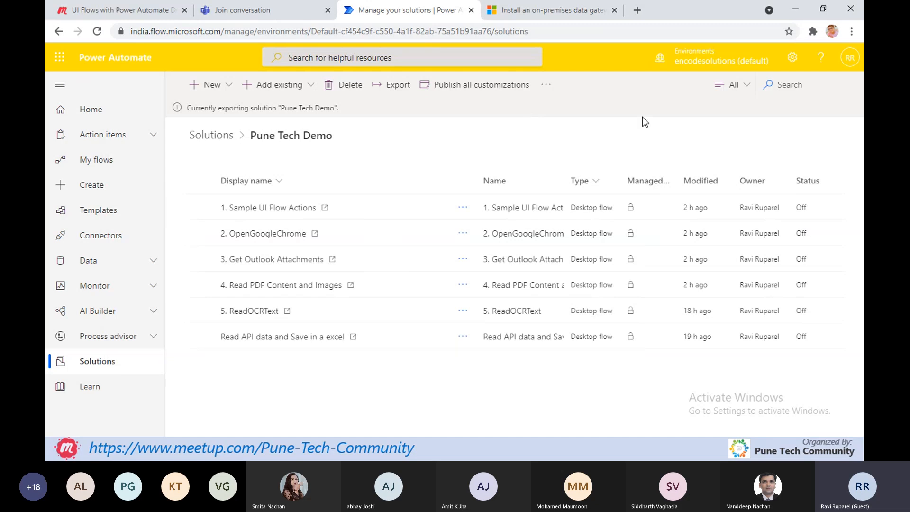
- Switch to the Development environment and view its list of desktop flows before importing
{"action": "left_click", "coordinate": [702, 59]}
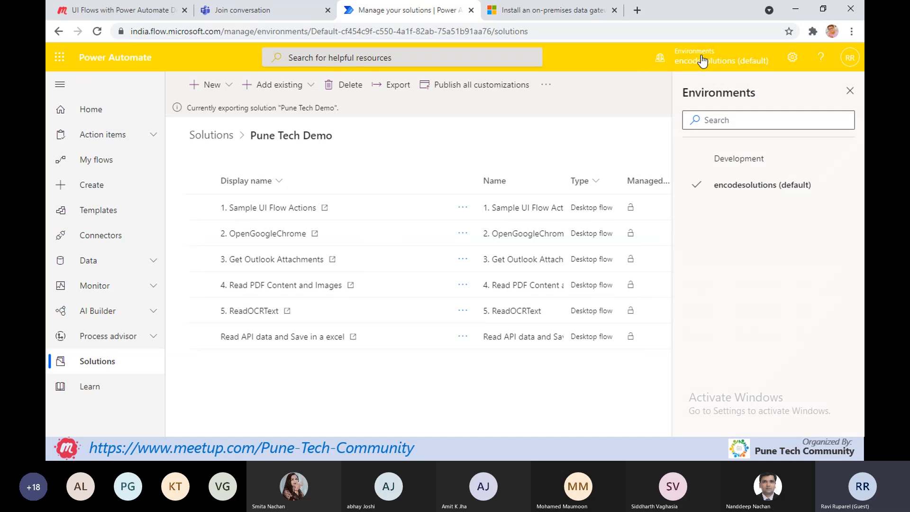
{"action": "left_click", "coordinate": [744, 165]}
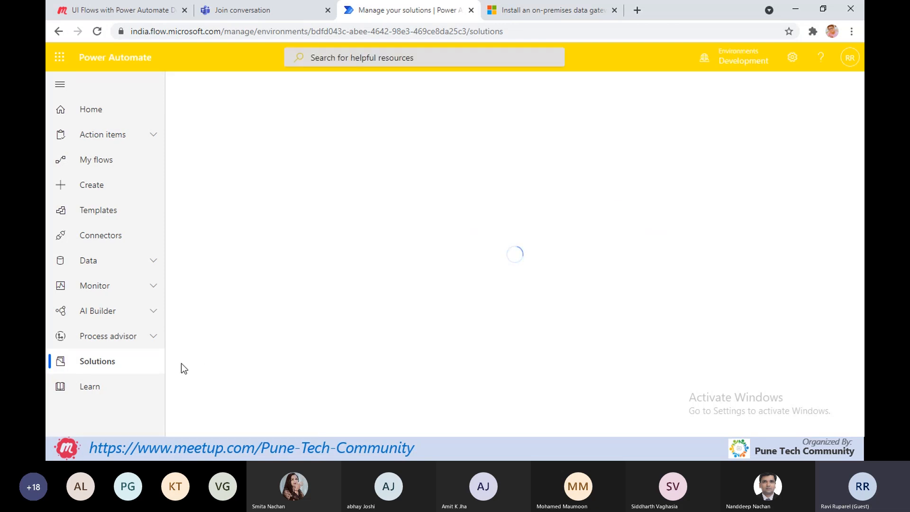
{"action": "left_click", "coordinate": [120, 159]}
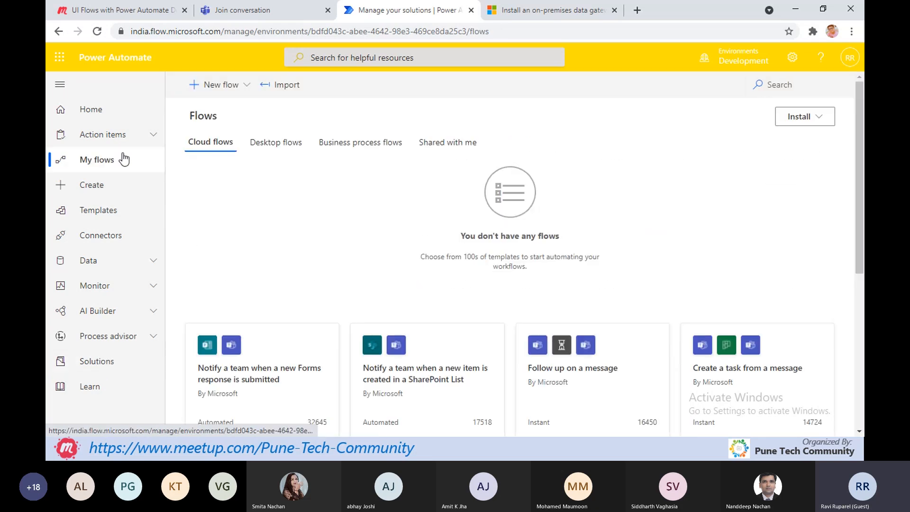
{"action": "left_click", "coordinate": [274, 142]}
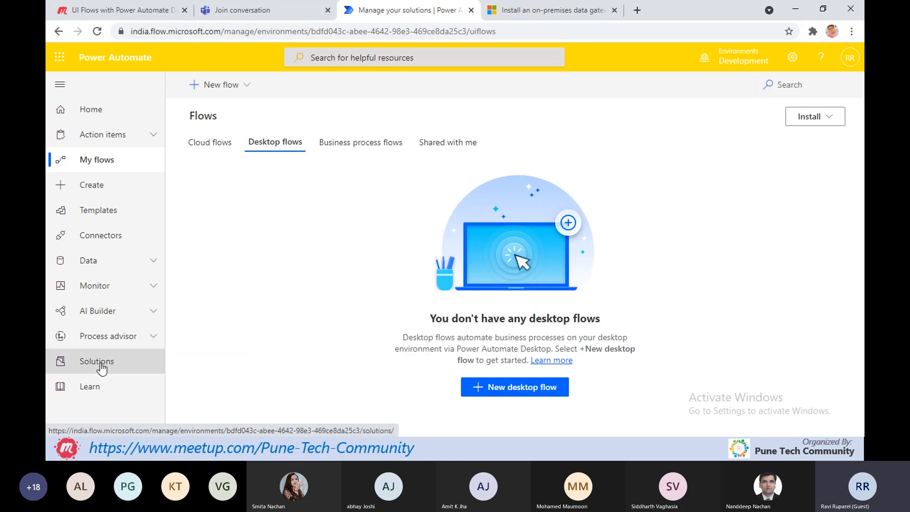
- Import the DemoSolutionon96_2_0_0_1_managed solution file from the Desktop into the Development environment
{"action": "left_click", "coordinate": [70, 362]}
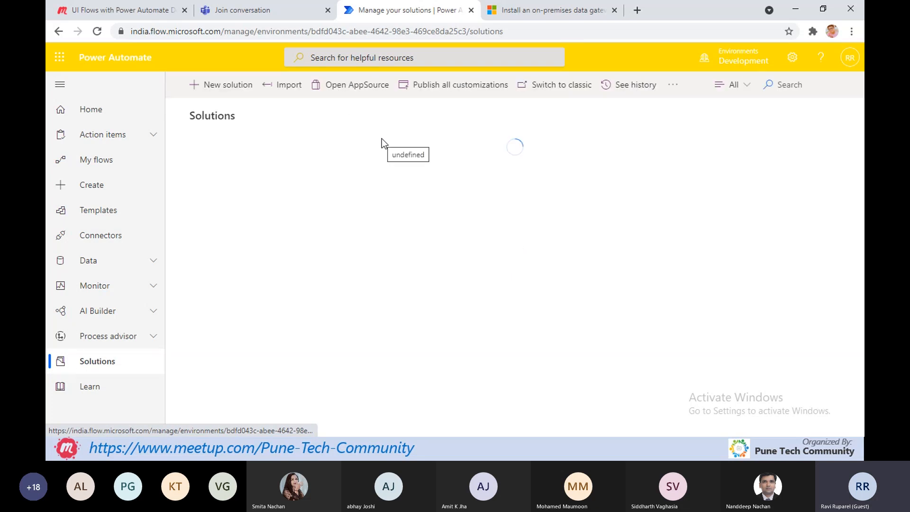
{"action": "left_click", "coordinate": [287, 89]}
{"action": "left_click", "coordinate": [536, 184]}
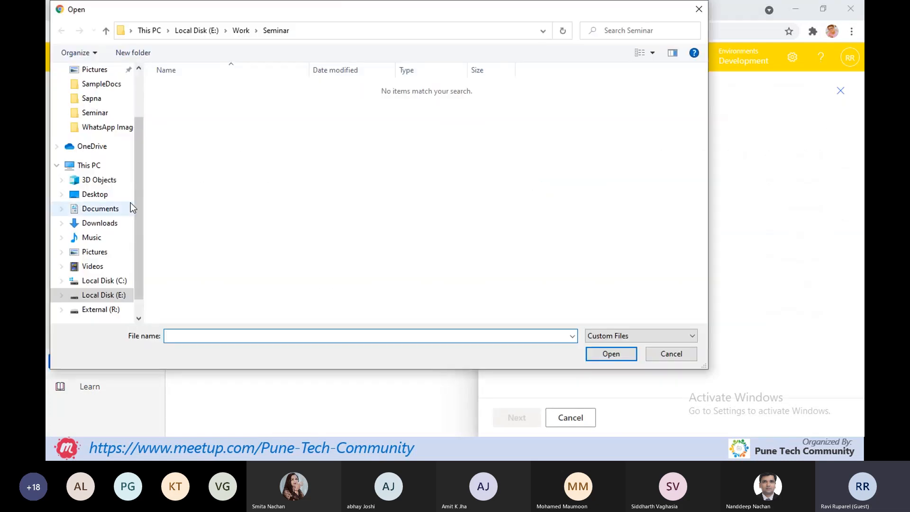
{"action": "left_click", "coordinate": [97, 194]}
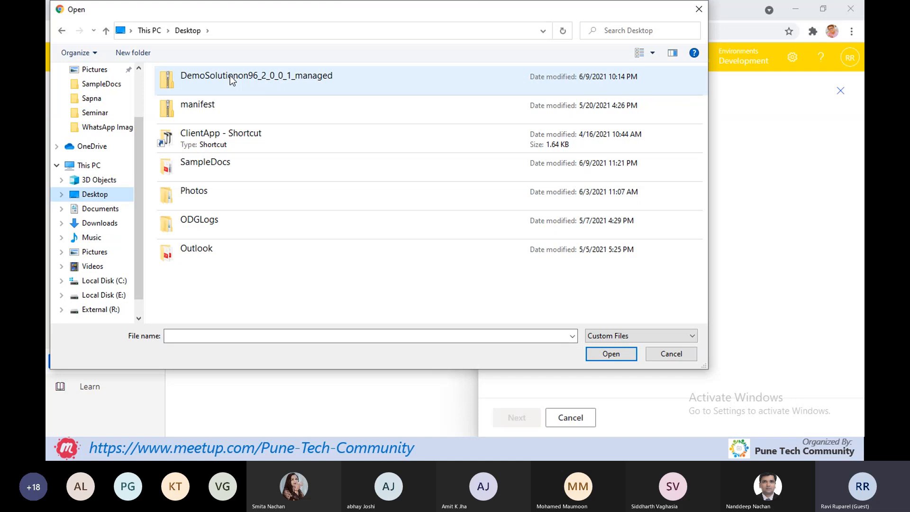
{"action": "double_click", "coordinate": [229, 75]}
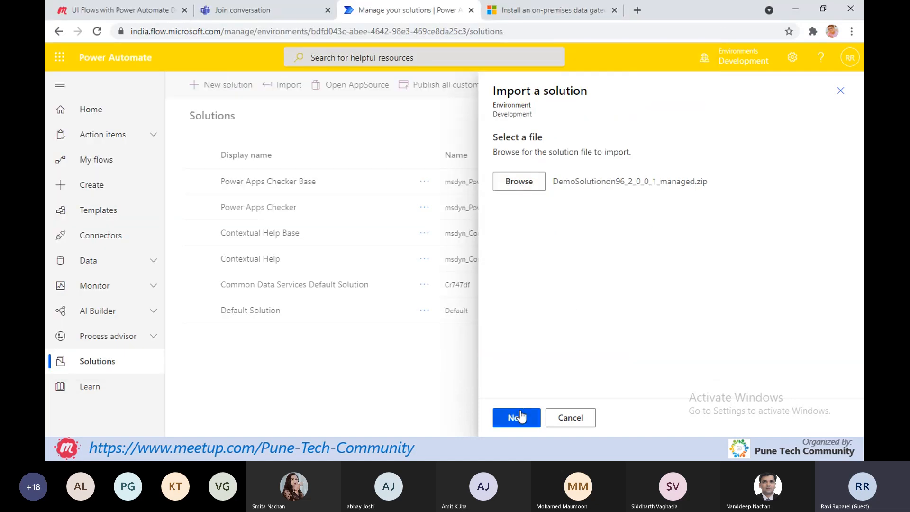
{"action": "left_click", "coordinate": [518, 417]}
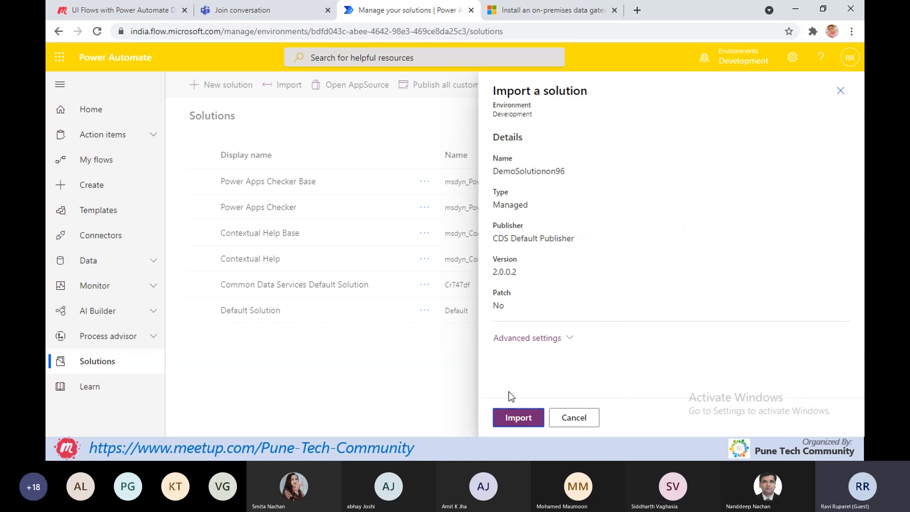
{"action": "left_click", "coordinate": [518, 418]}
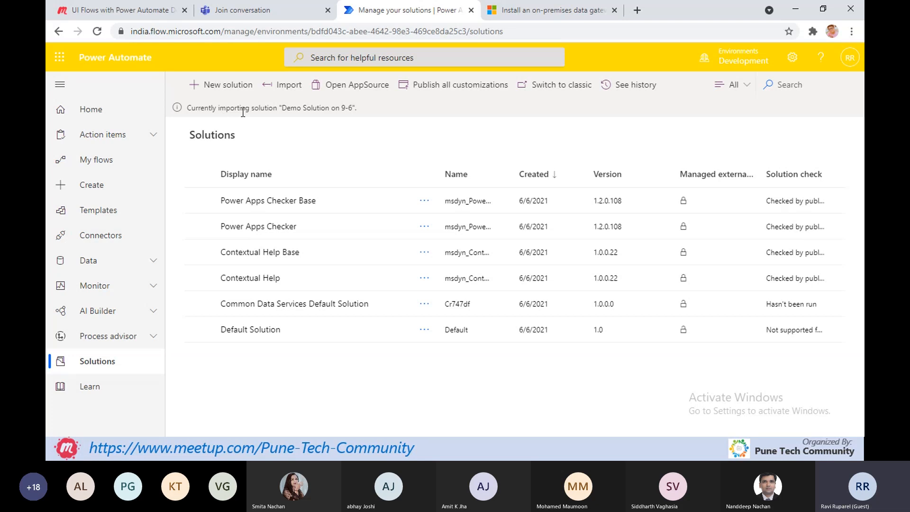
- Open the Development environment's desktop flows list in a separate browser tab while the solution import runs
{"action": "middle_click", "coordinate": [162, 166]}
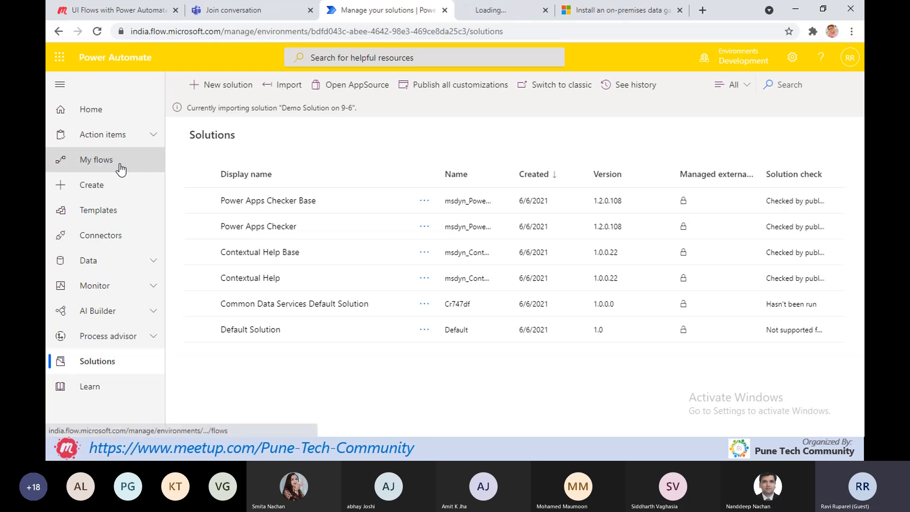
{"action": "left_click", "coordinate": [529, 19]}
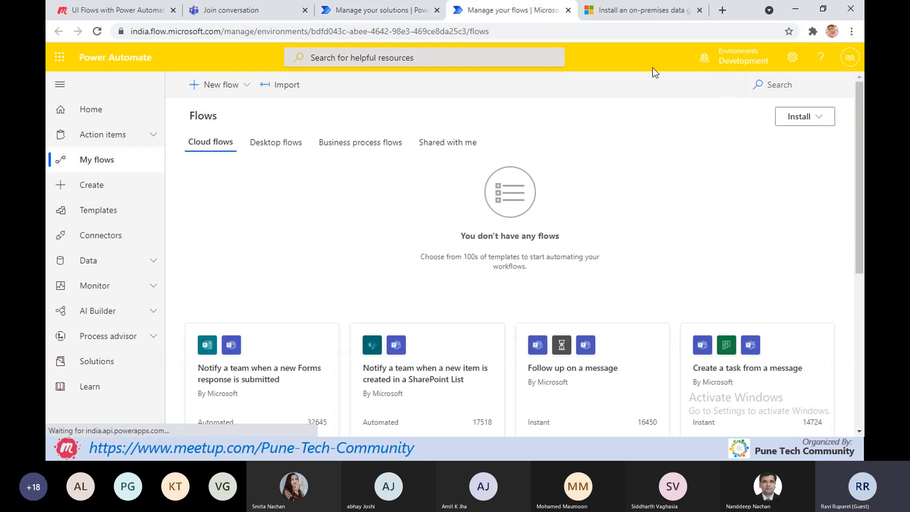
{"action": "left_click", "coordinate": [275, 142]}
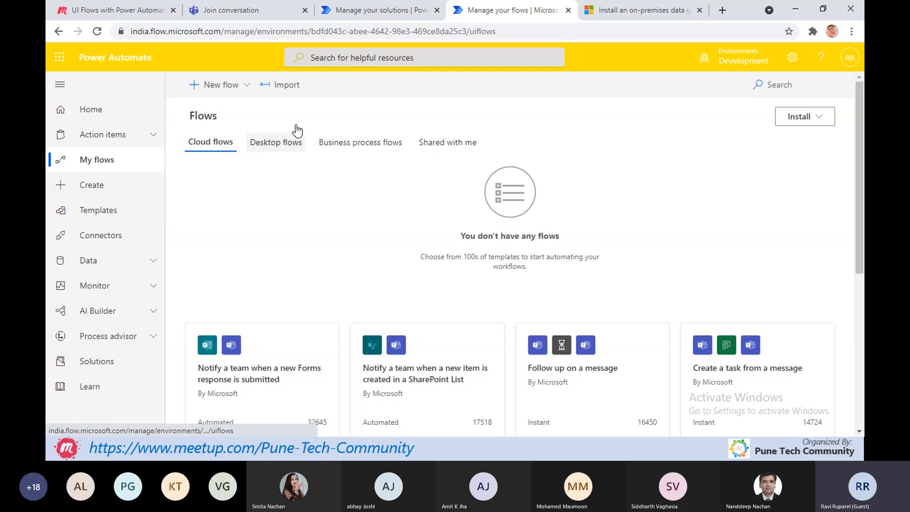
- Return to the Development environment's solutions, open the Default Solution, and go back to the solutions list
{"action": "left_click", "coordinate": [349, 11]}
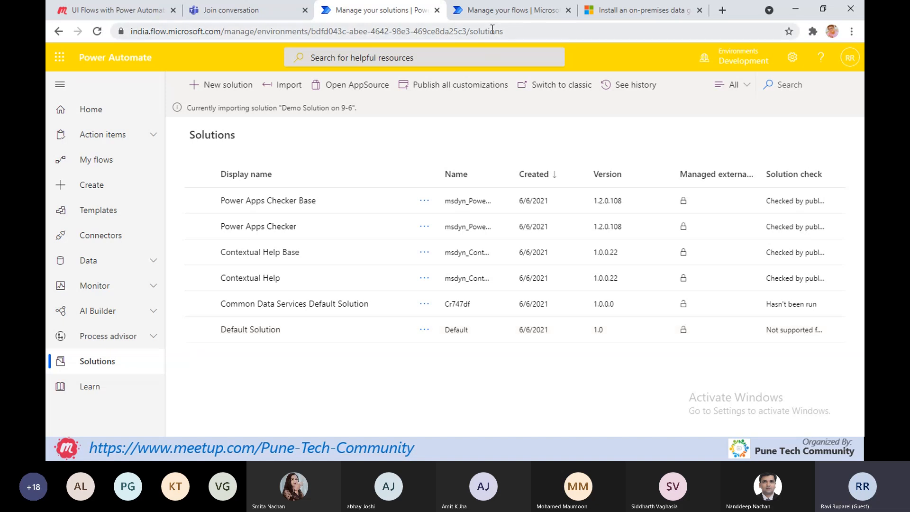
{"action": "left_click", "coordinate": [203, 330]}
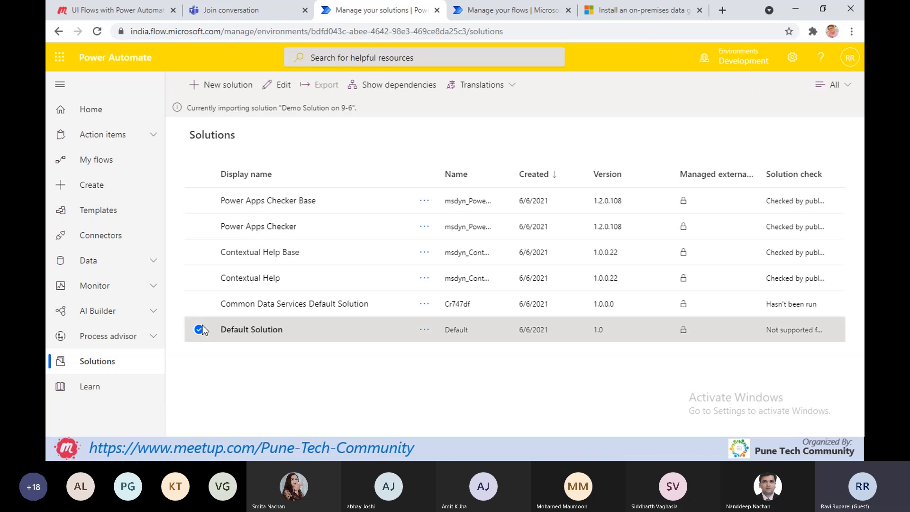
{"action": "left_click", "coordinate": [290, 86]}
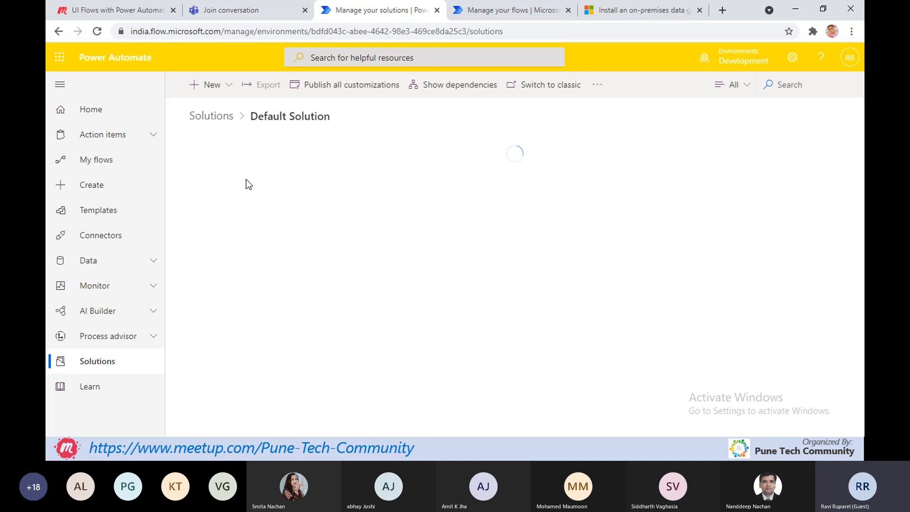
{"action": "left_click", "coordinate": [207, 117]}
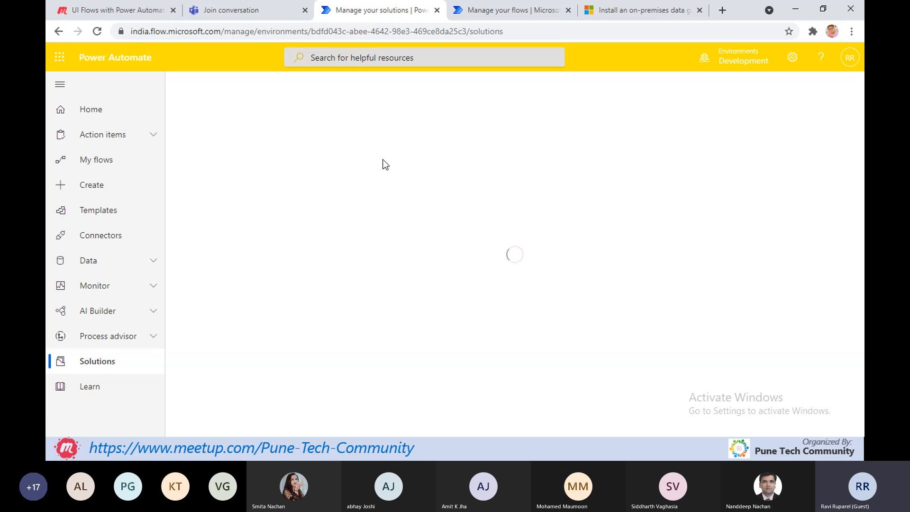
- Check the reloaded desktop flows page and the solutions list for the imported Demo Solution on 9-6
{"action": "left_click", "coordinate": [496, 13]}
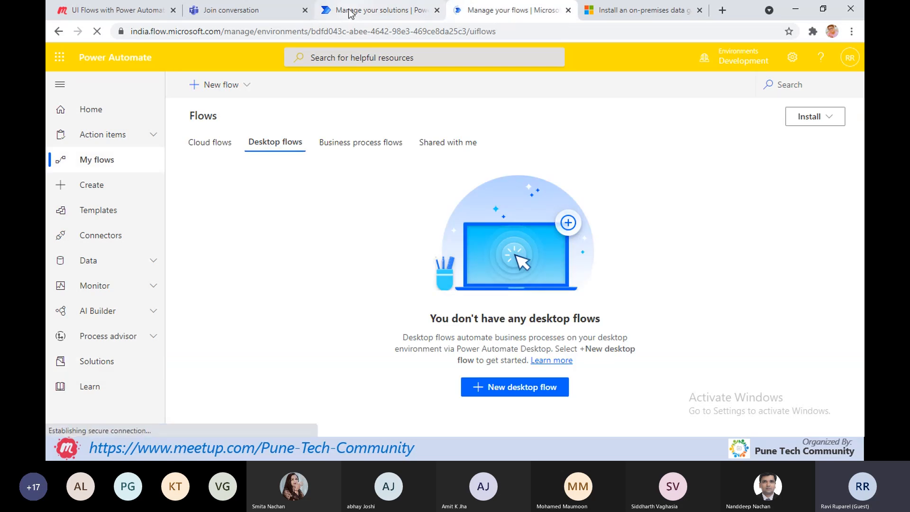
{"action": "left_click", "coordinate": [366, 12]}
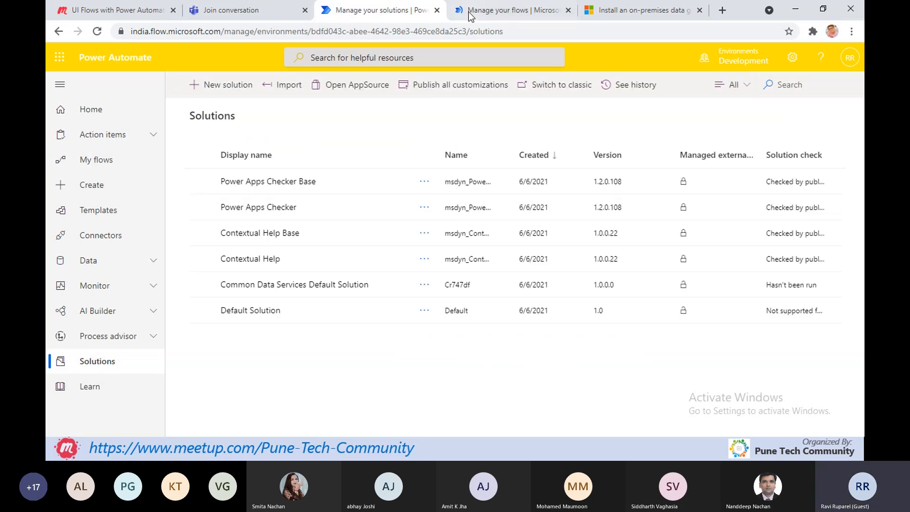
{"action": "left_click", "coordinate": [520, 13]}
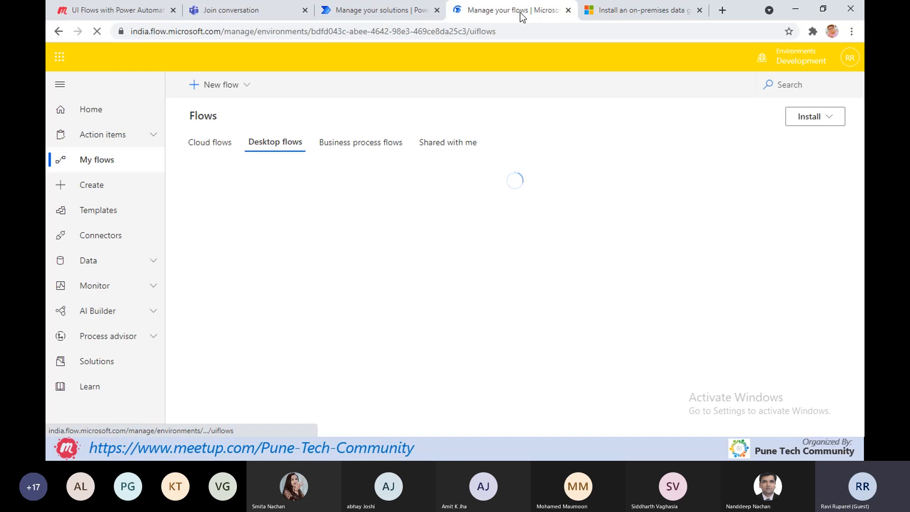
{"action": "left_click", "coordinate": [407, 11]}
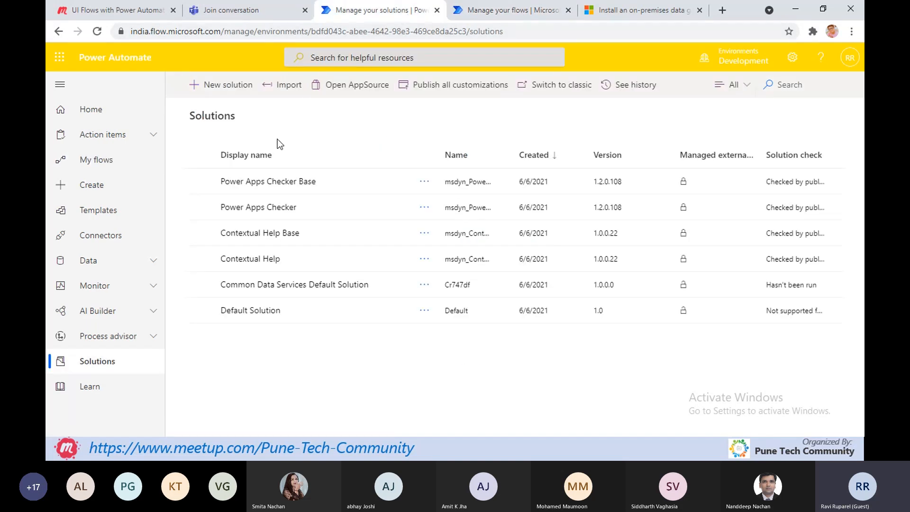
- Start another import of the DemoSolutionon96_2_0_0_1_managed file from the Desktop into the Development environment
{"action": "left_click", "coordinate": [278, 89]}
{"action": "left_click", "coordinate": [507, 185]}
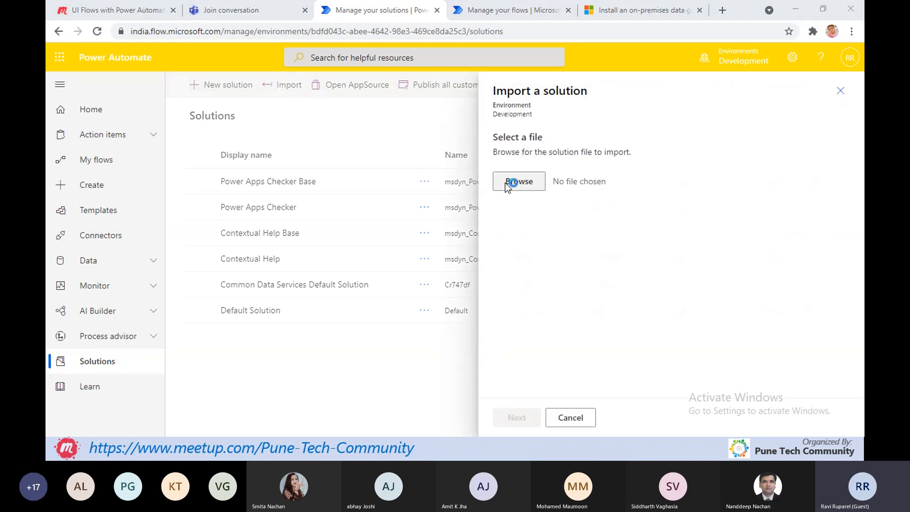
{"action": "left_click", "coordinate": [265, 82]}
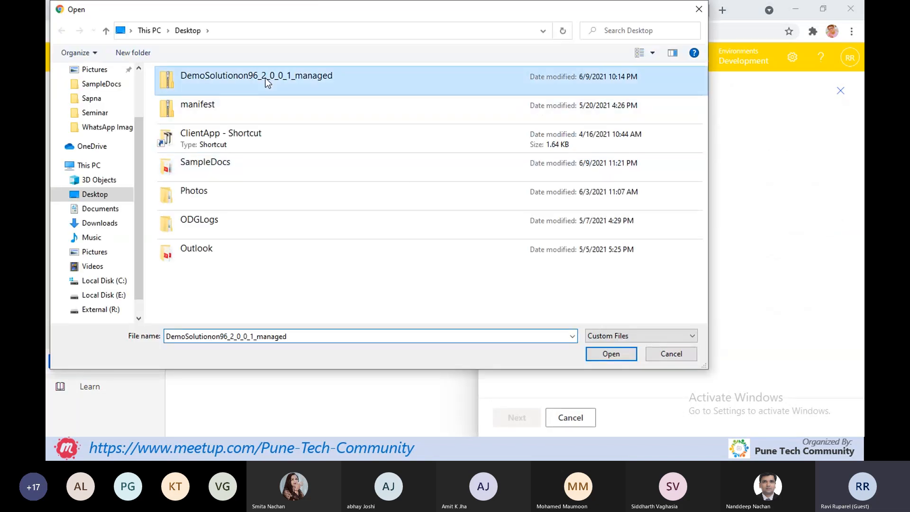
{"action": "double_click", "coordinate": [265, 82]}
{"action": "left_click", "coordinate": [507, 418]}
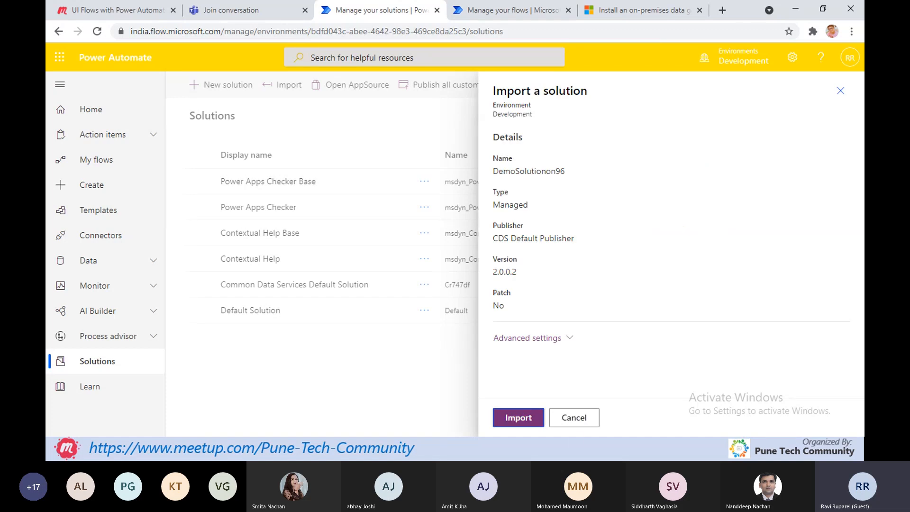
{"action": "left_click", "coordinate": [526, 419]}
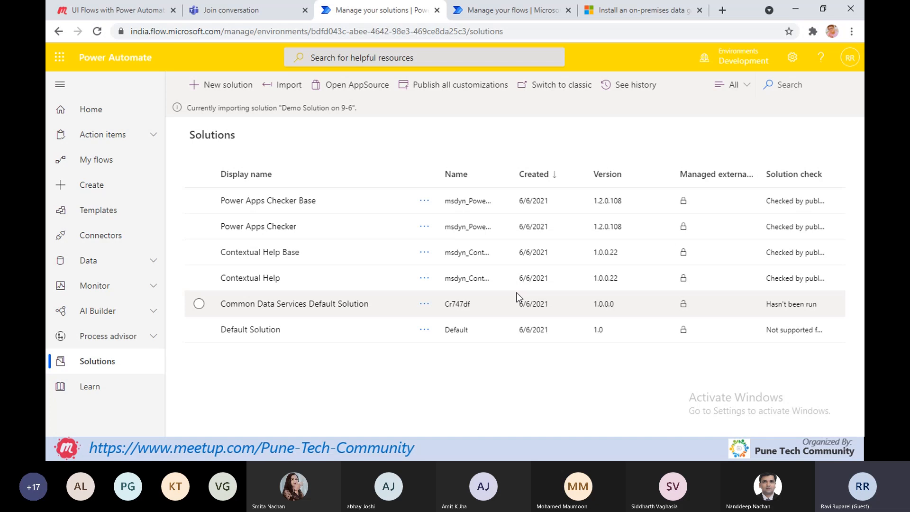
- Compare the desktop flows page with the solutions page to check the progress of the repeated import
{"action": "left_click", "coordinate": [513, 12]}
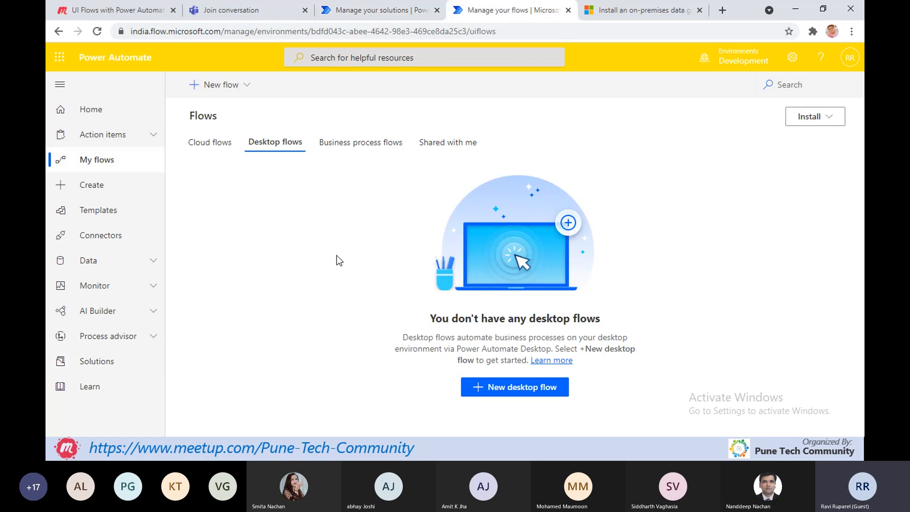
{"action": "left_click", "coordinate": [382, 16]}
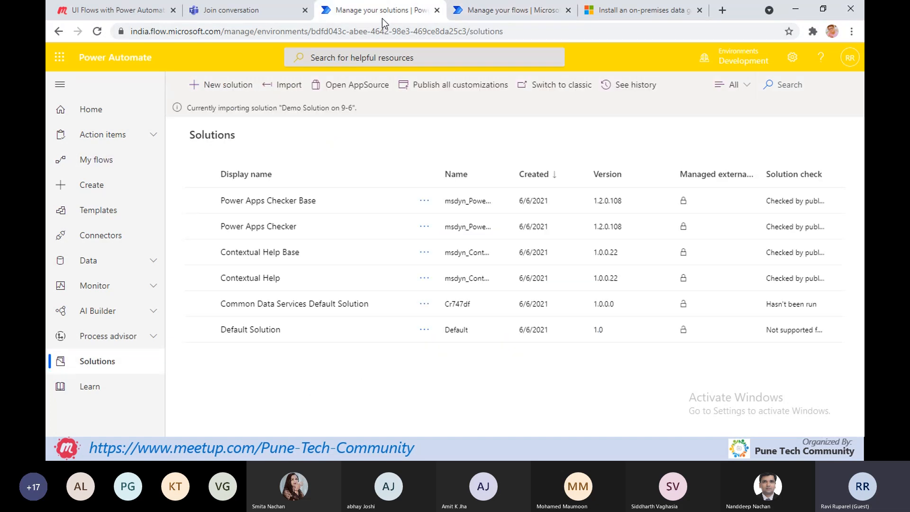
{"action": "left_click", "coordinate": [532, 16]}
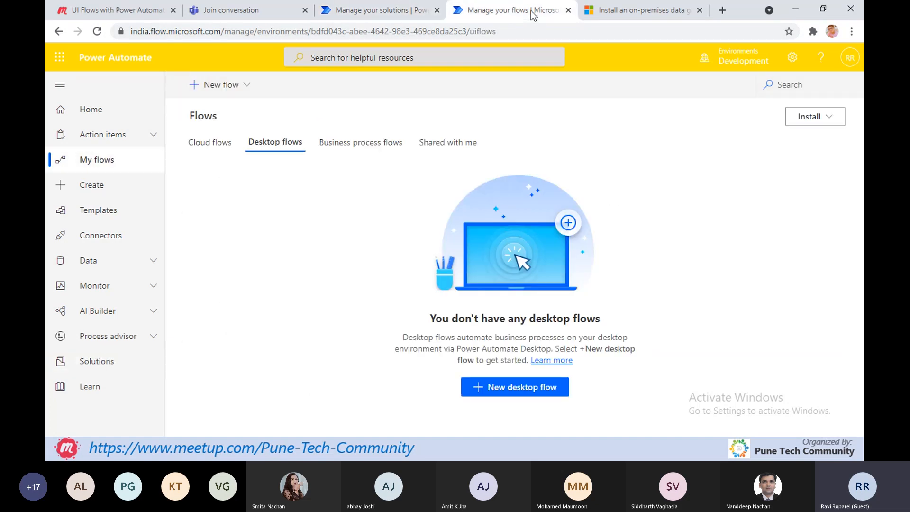
{"action": "left_click", "coordinate": [407, 12]}
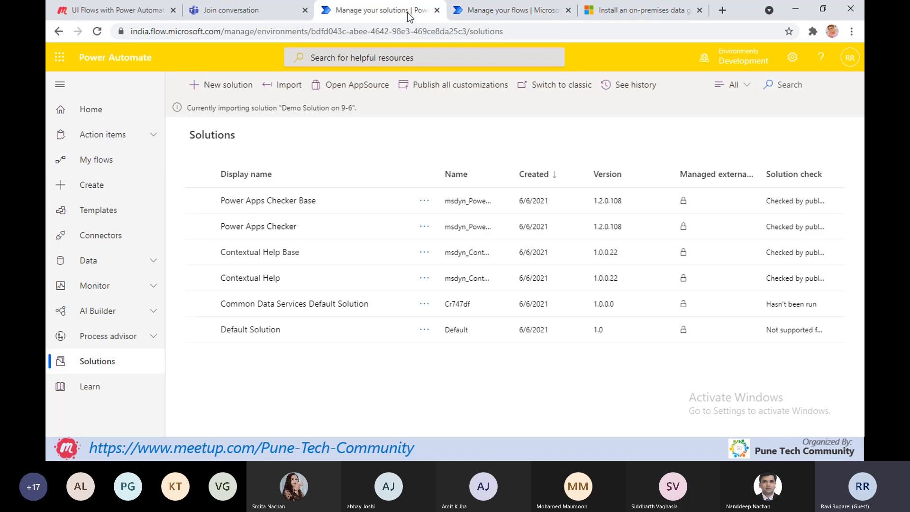
{"action": "left_click", "coordinate": [501, 13]}
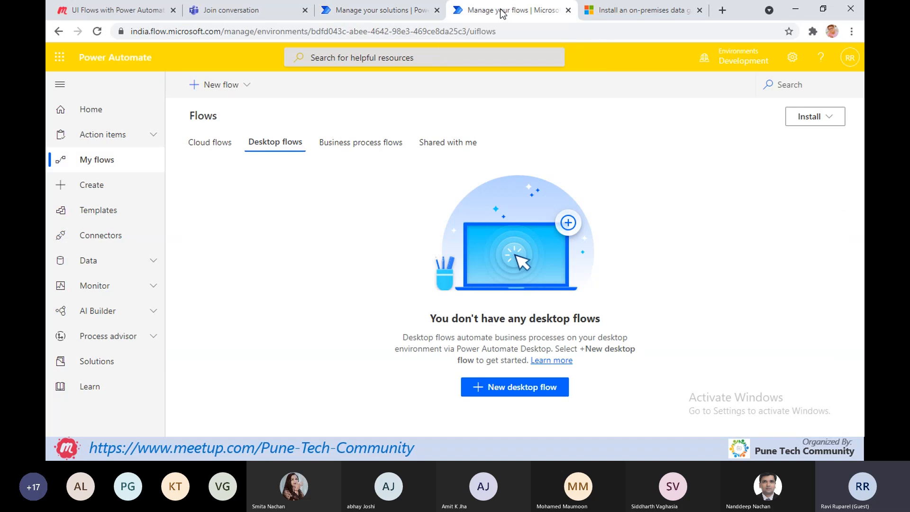
- Switch to the PowerPoint slide show and advance from Exporting/Importing UI Flows to the Limitations of UI Flow slide
{"action": "key", "text": "alt+Tab"}
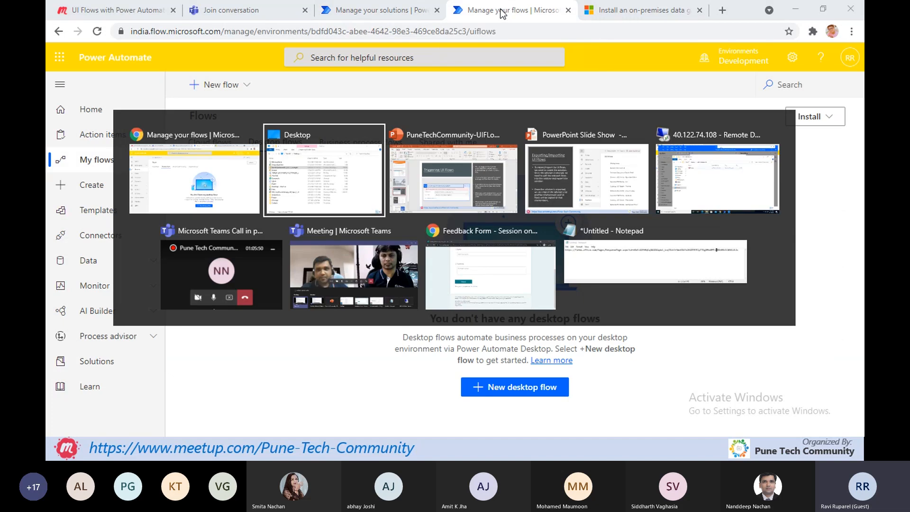
{"action": "key", "text": "alt+Tab"}
{"action": "key", "text": "alt+Tab"}
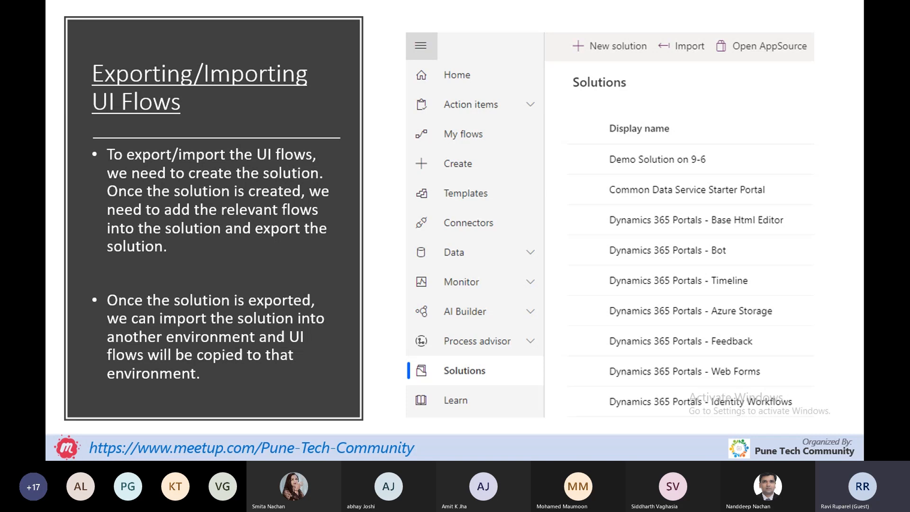
{"action": "key", "text": "Right"}
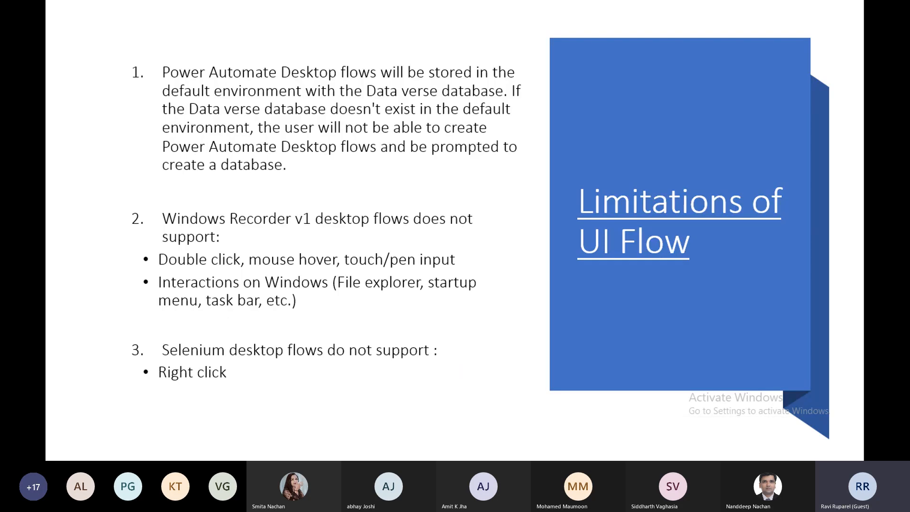